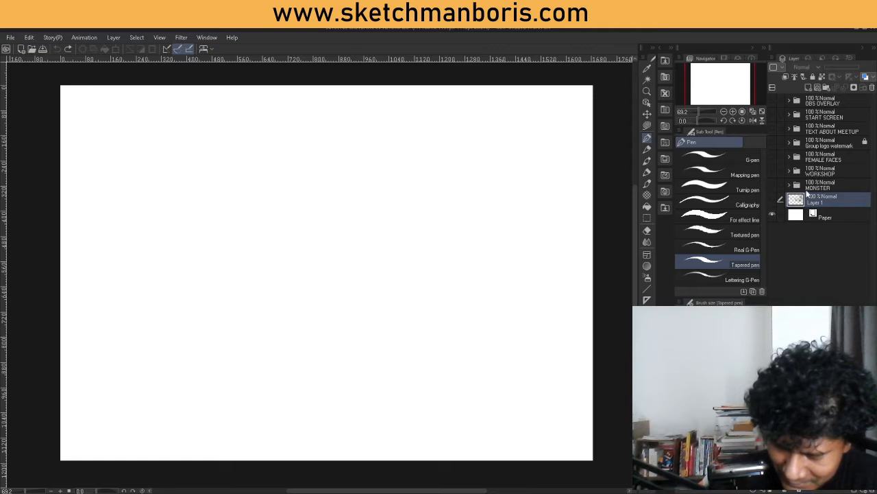
# Step: Add a new raster layer and draw ten long parallel diagonal strokes across the page's upper left area with the Tapered pen
pyautogui.click(808, 87)
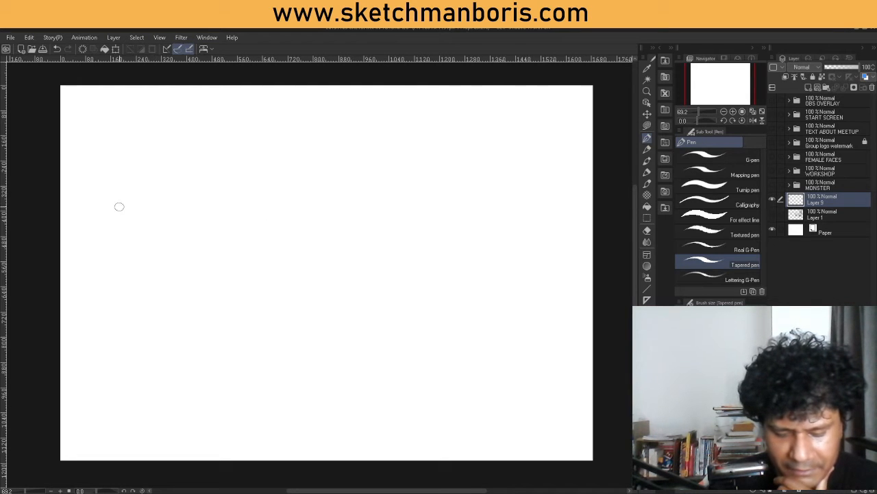
pyautogui.moveTo(102, 218); pyautogui.dragTo(201, 130)
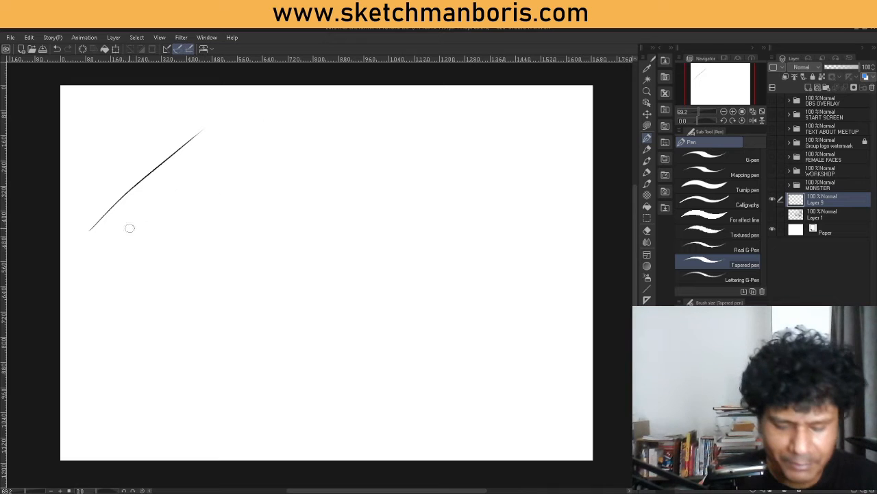
pyautogui.moveTo(89, 260); pyautogui.dragTo(213, 133)
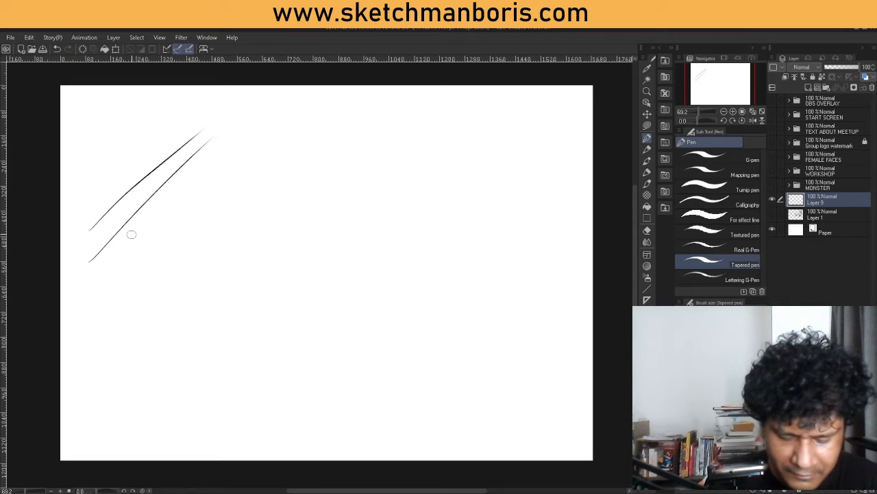
pyautogui.moveTo(98, 280); pyautogui.dragTo(222, 151)
pyautogui.moveTo(104, 295); pyautogui.dragTo(240, 156)
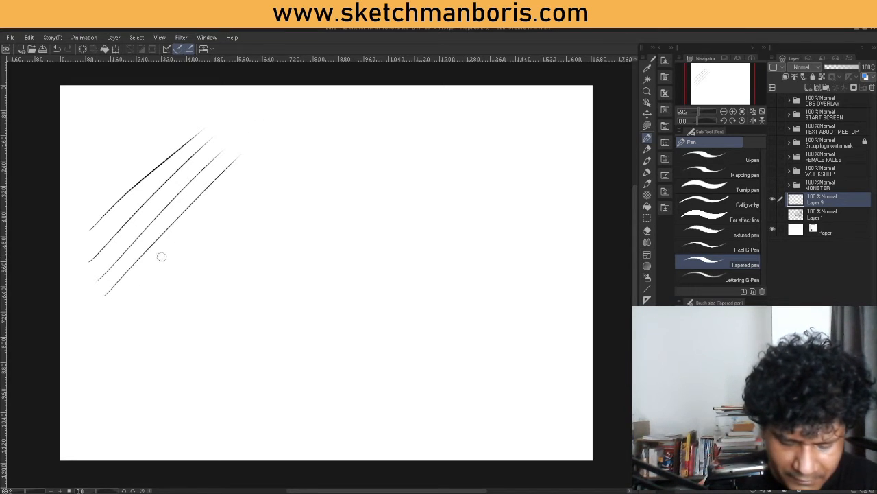
pyautogui.moveTo(118, 310); pyautogui.dragTo(268, 152)
pyautogui.moveTo(132, 321); pyautogui.dragTo(298, 160)
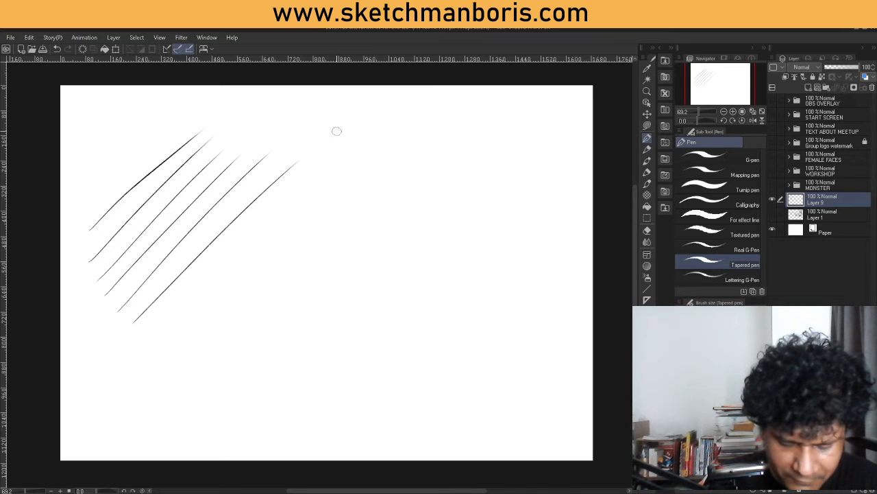
pyautogui.moveTo(146, 348)
pyautogui.mouseDown()
pyautogui.moveTo(251, 227)
pyautogui.moveTo(303, 184)
pyautogui.moveTo(224, 288)
pyautogui.moveTo(312, 196)
pyautogui.mouseUp()
pyautogui.moveTo(177, 370); pyautogui.dragTo(342, 193)
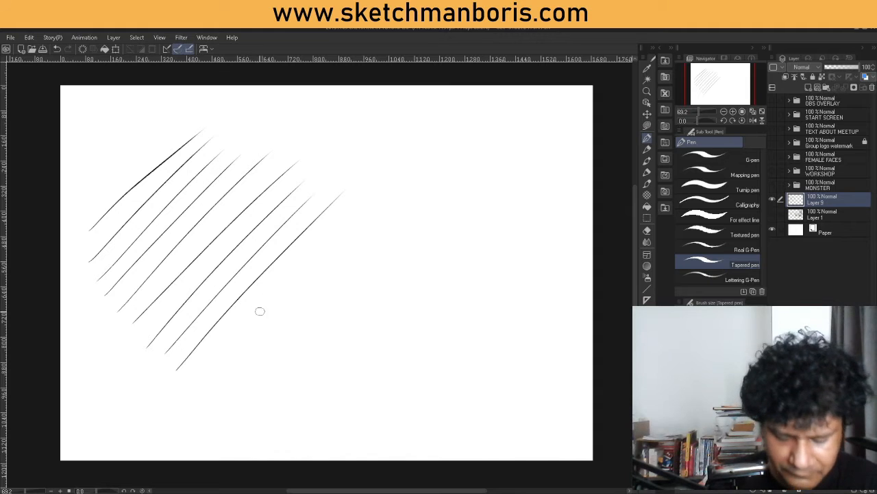
pyautogui.moveTo(74, 225); pyautogui.dragTo(183, 117)
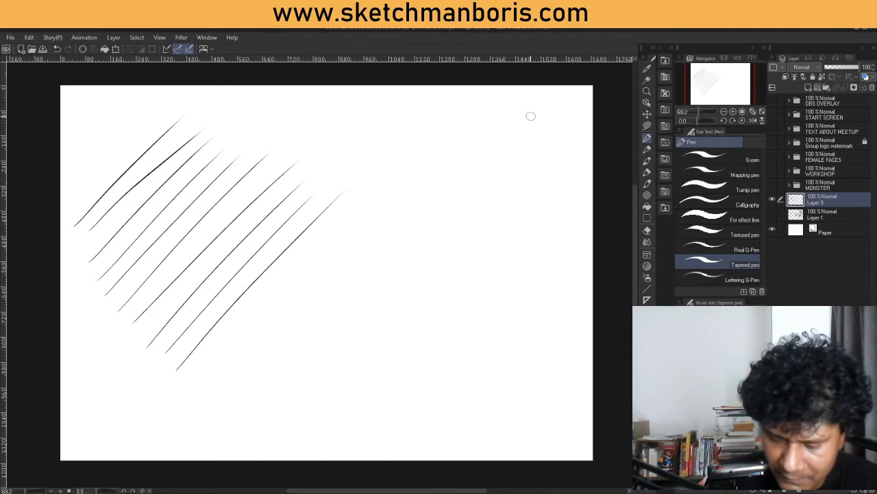
# Step: Draw a group of short, closely spaced parallel diagonal strokes in the page's upper right corner
pyautogui.moveTo(524, 117); pyautogui.dragTo(541, 103)
pyautogui.moveTo(515, 133); pyautogui.dragTo(556, 96)
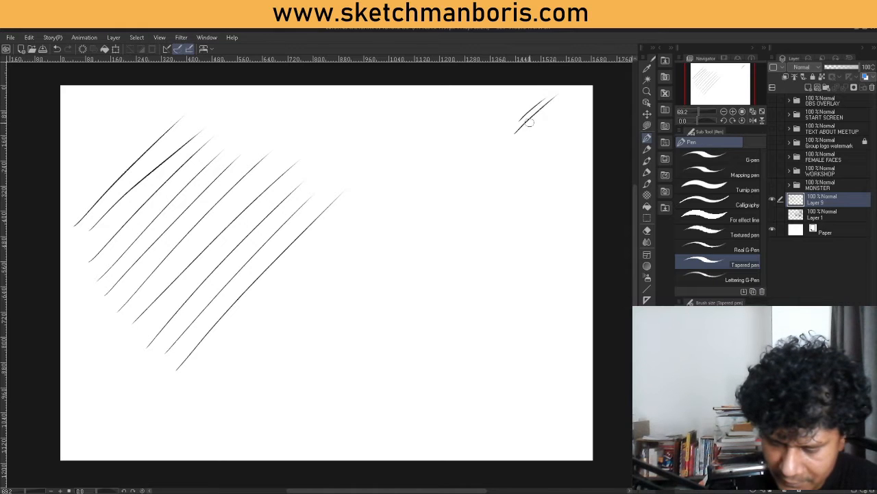
pyautogui.moveTo(516, 141)
pyautogui.mouseDown()
pyautogui.moveTo(557, 100)
pyautogui.moveTo(575, 96)
pyautogui.mouseUp()
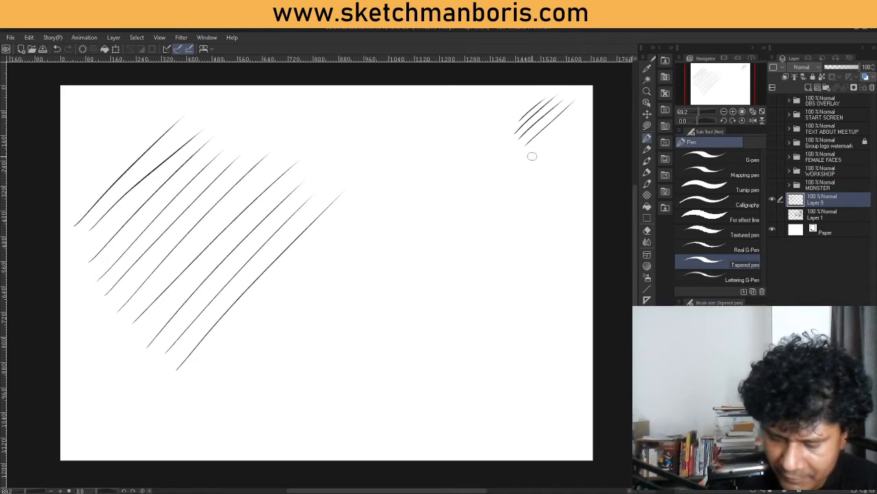
pyautogui.moveTo(528, 163); pyautogui.dragTo(584, 105)
pyautogui.moveTo(531, 170)
pyautogui.mouseDown()
pyautogui.moveTo(590, 115)
pyautogui.moveTo(556, 162)
pyautogui.moveTo(592, 130)
pyautogui.mouseUp()
pyautogui.moveTo(542, 196); pyautogui.dragTo(603, 137)
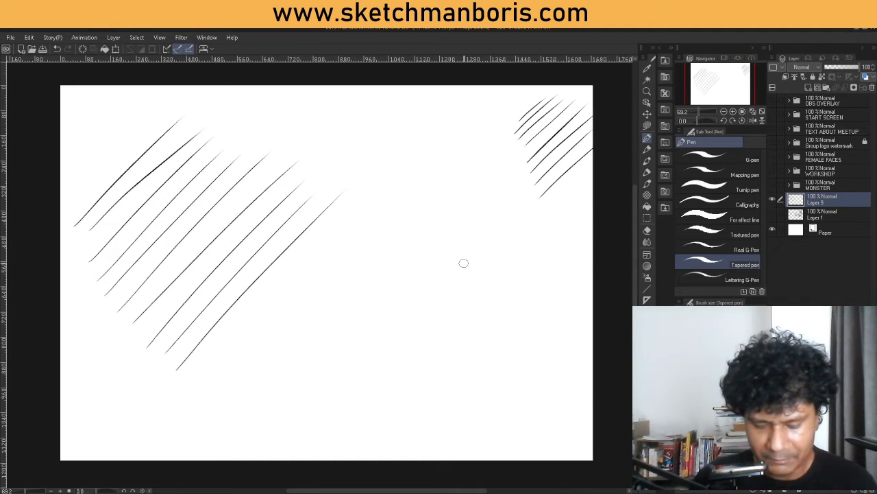
# Step: Draw a set of thicker tapering diagonal strokes right of the page's centre with the Tapered pen
pyautogui.moveTo(487, 239)
pyautogui.mouseDown()
pyautogui.moveTo(520, 266)
pyautogui.moveTo(480, 323)
pyautogui.moveTo(482, 275)
pyautogui.moveTo(479, 323)
pyautogui.mouseUp()
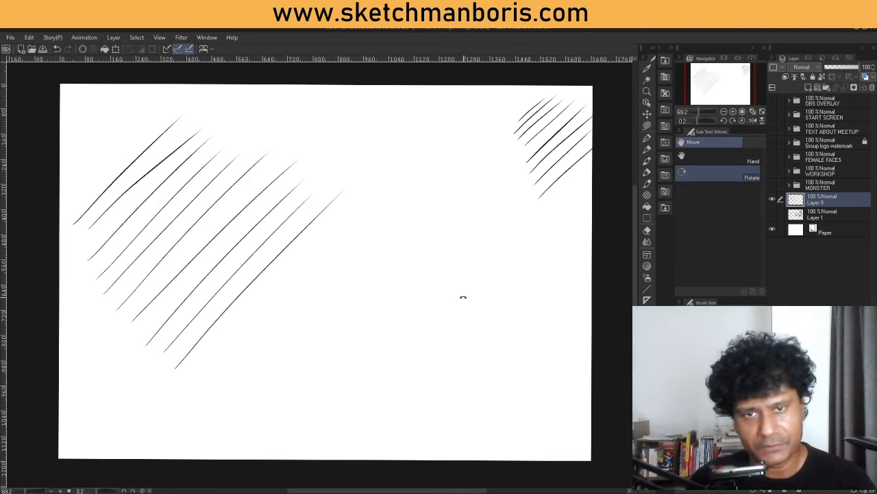
pyautogui.click(648, 138)
pyautogui.moveTo(337, 299); pyautogui.dragTo(424, 212)
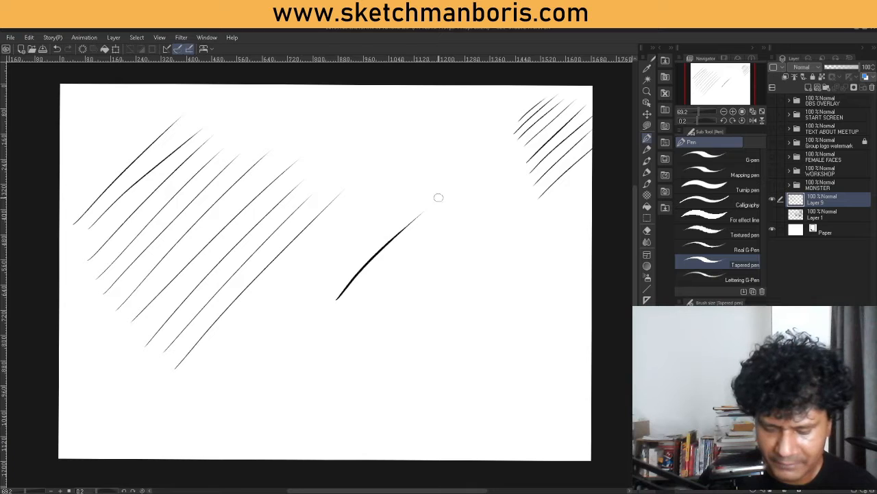
pyautogui.moveTo(341, 320)
pyautogui.mouseDown()
pyautogui.moveTo(433, 236)
pyautogui.moveTo(388, 340)
pyautogui.mouseUp()
pyautogui.moveTo(504, 239); pyautogui.dragTo(398, 358)
pyautogui.moveTo(514, 252); pyautogui.dragTo(406, 374)
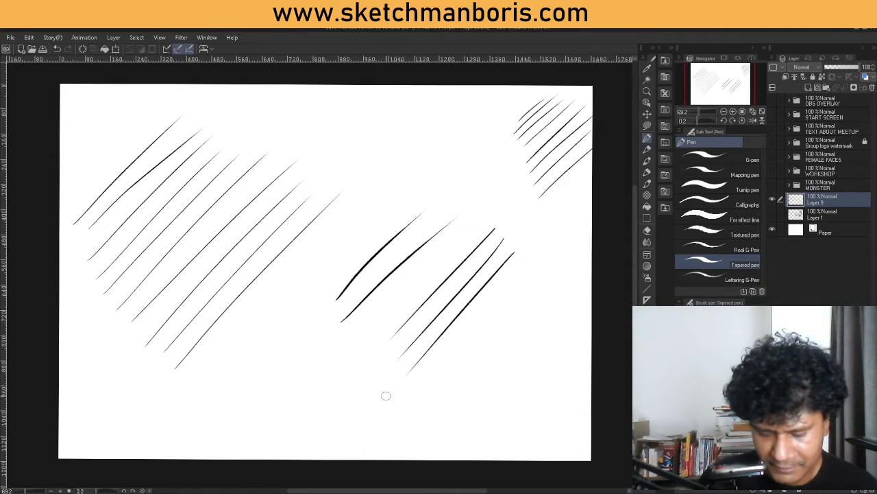
pyautogui.moveTo(523, 262)
pyautogui.mouseDown()
pyautogui.moveTo(425, 377)
pyautogui.moveTo(418, 410)
pyautogui.mouseUp()
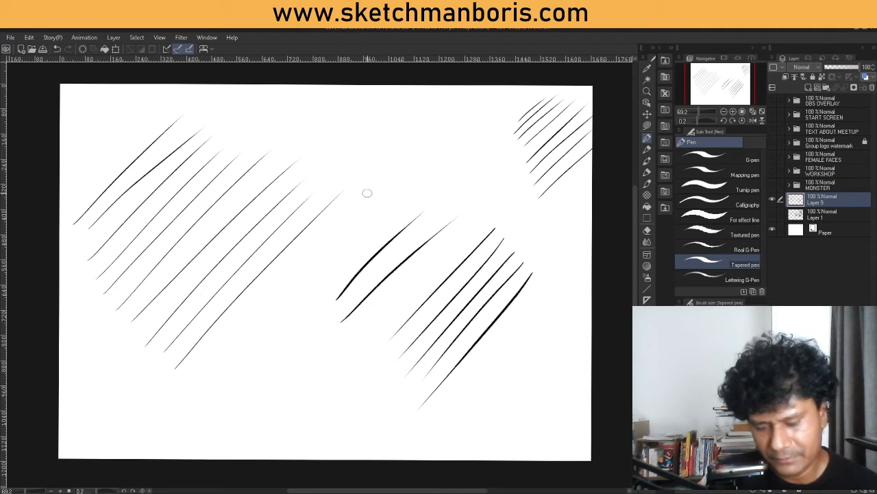
# Step: Draw five nearly horizontal parallel strokes across the upper ends of the thick diagonal strokes
pyautogui.moveTo(364, 195); pyautogui.dragTo(485, 183)
pyautogui.moveTo(352, 211); pyautogui.dragTo(500, 201)
pyautogui.moveTo(353, 227); pyautogui.dragTo(504, 214)
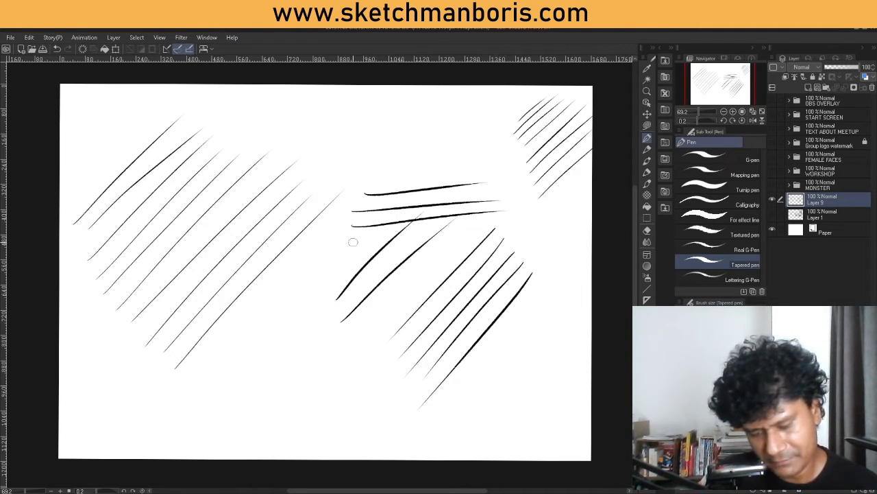
pyautogui.moveTo(354, 242); pyautogui.dragTo(542, 221)
pyautogui.moveTo(365, 255); pyautogui.dragTo(578, 237)
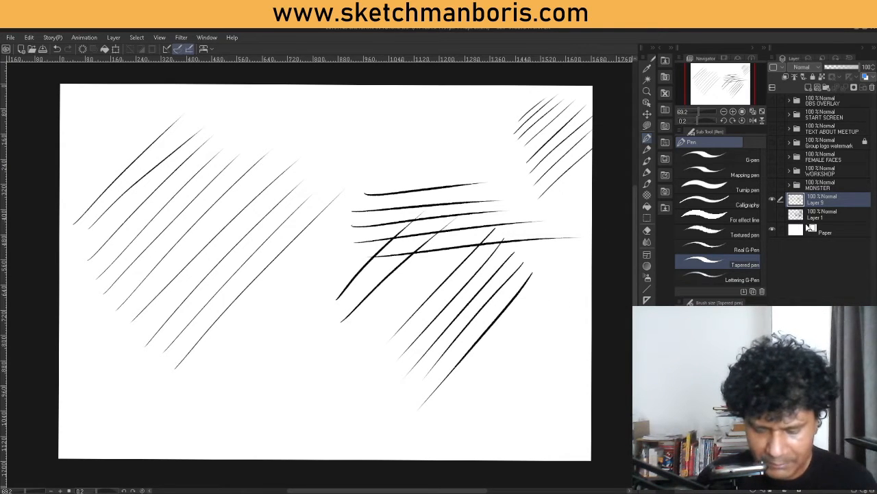
# Step: Hide the practice stroke layer and add a new blank layer above it
pyautogui.click(772, 198)
pyautogui.click(808, 87)
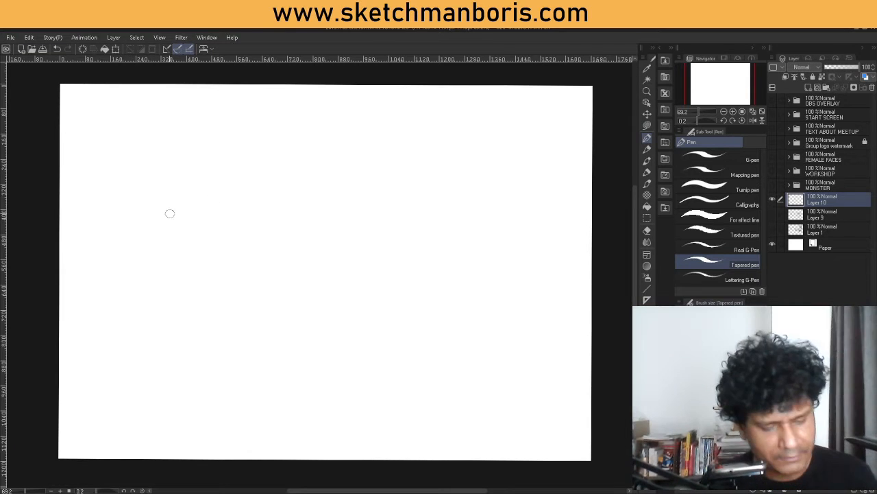
pyautogui.scroll(3, 164, 213)
pyautogui.moveTo(229, 231); pyautogui.dragTo(314, 216)
pyautogui.moveTo(268, 255); pyautogui.dragTo(289, 241)
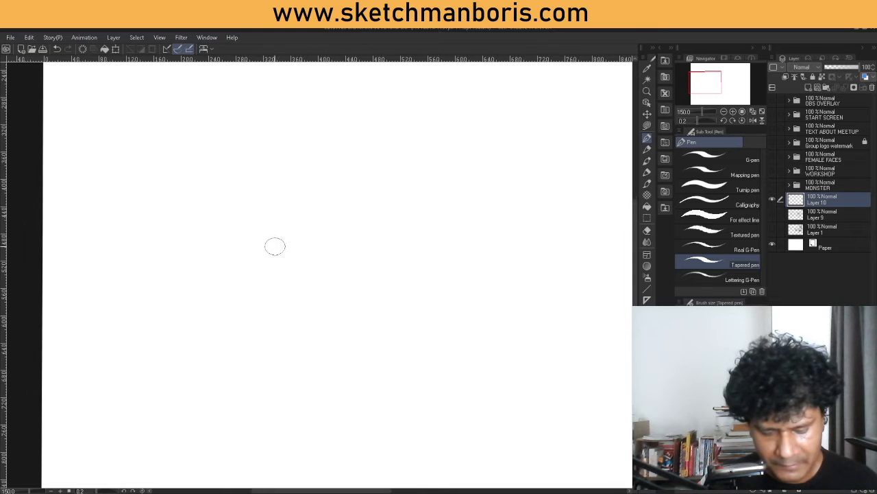
# Step: Draw two separate, roughly parallel diagonal strokes in the upper left part of the blank page
pyautogui.moveTo(100, 235); pyautogui.dragTo(224, 175)
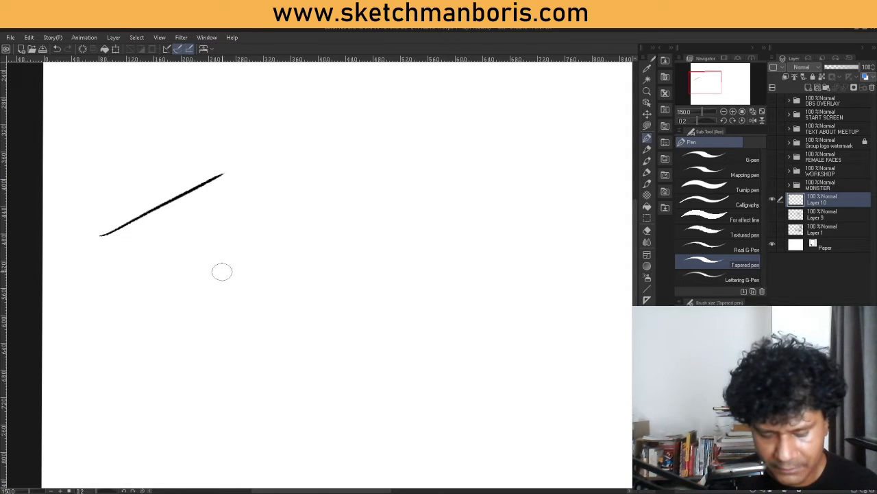
pyautogui.moveTo(221, 270); pyautogui.dragTo(384, 175)
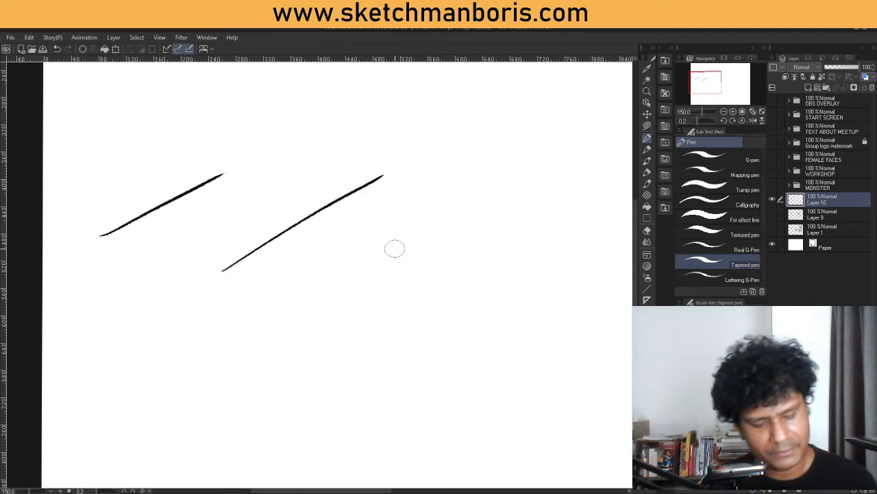
pyautogui.moveTo(485, 187); pyautogui.dragTo(481, 170)
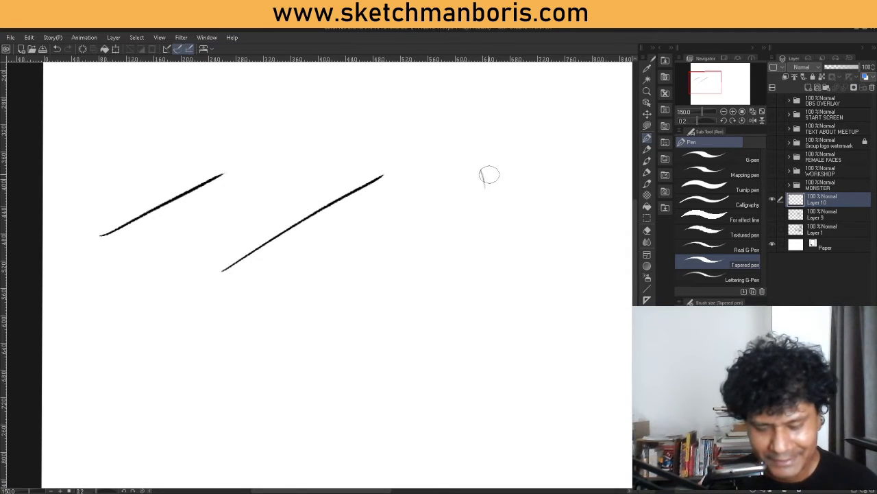
pyautogui.hotkey('ctrl', 'z')
pyautogui.scroll(1, 508, 220)
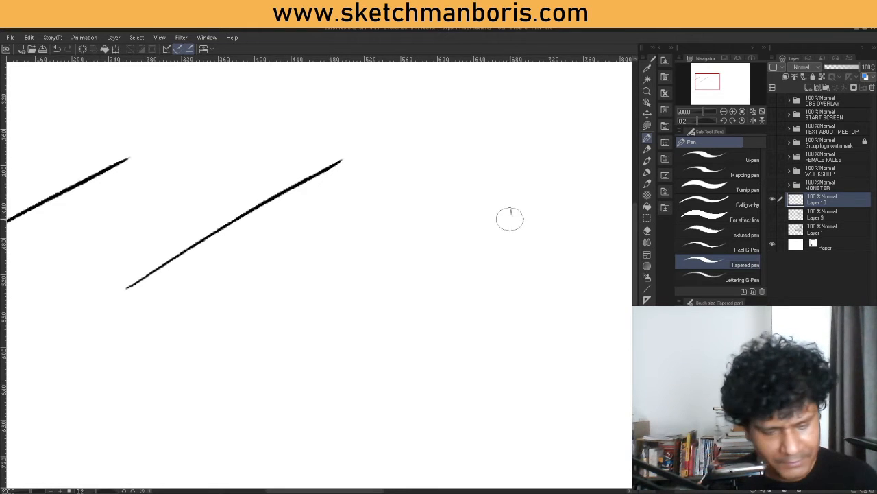
pyautogui.scroll(-1, 508, 220)
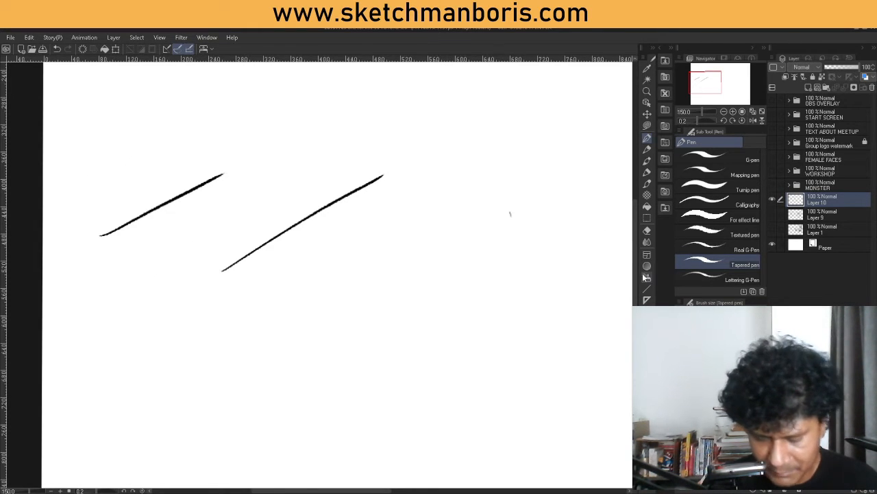
# Step: Extend the left stroke downward and connect the ends of both strokes into a closed slanted parallelogram with the Tapered pen
pyautogui.click(647, 232)
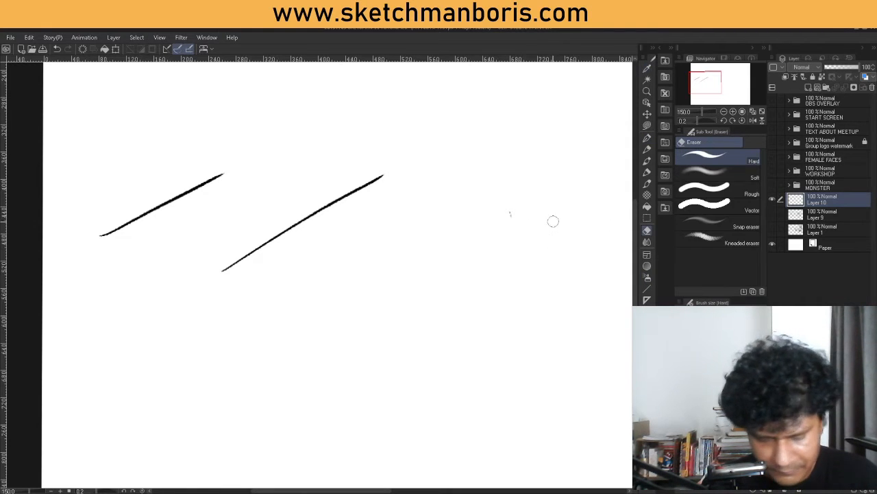
pyautogui.hotkey('shift', 'space')
pyautogui.moveTo(554, 237)
pyautogui.mouseDown()
pyautogui.moveTo(512, 165)
pyautogui.moveTo(485, 156)
pyautogui.moveTo(492, 159)
pyautogui.mouseUp()
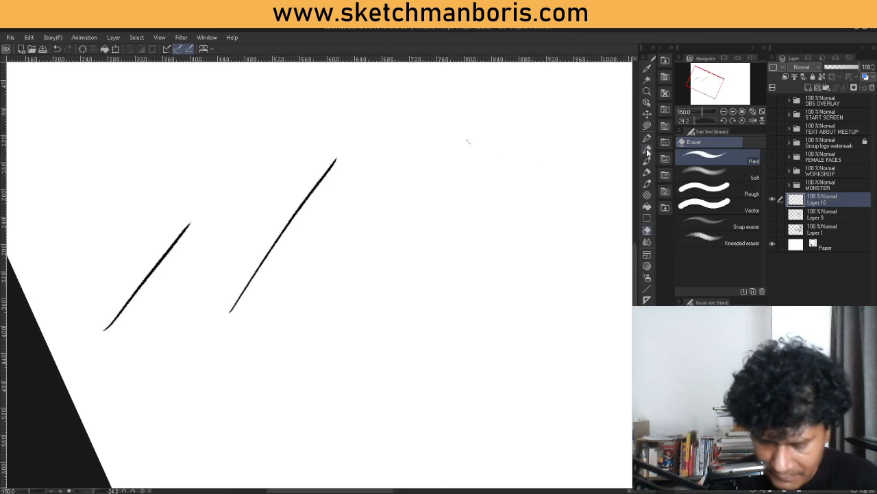
pyautogui.click(648, 137)
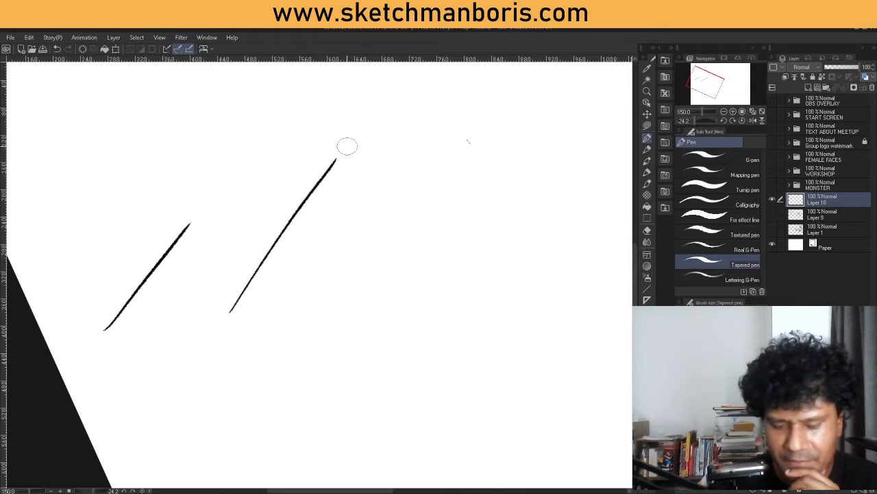
pyautogui.moveTo(190, 225); pyautogui.dragTo(336, 155)
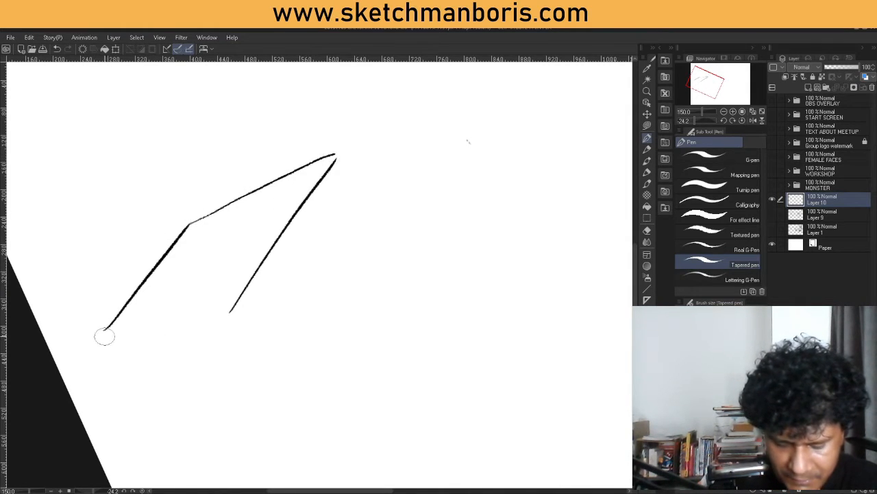
pyautogui.moveTo(85, 356); pyautogui.dragTo(117, 318)
pyautogui.moveTo(75, 375); pyautogui.dragTo(124, 306)
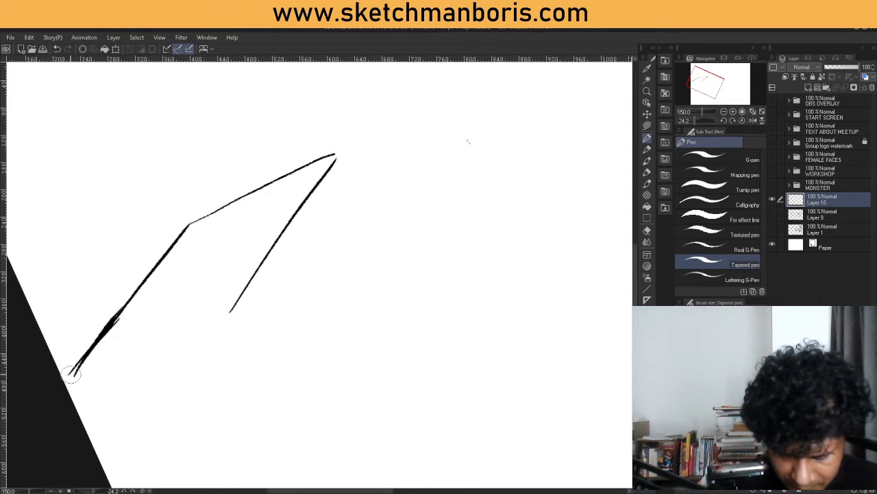
pyautogui.moveTo(72, 374); pyautogui.dragTo(231, 310)
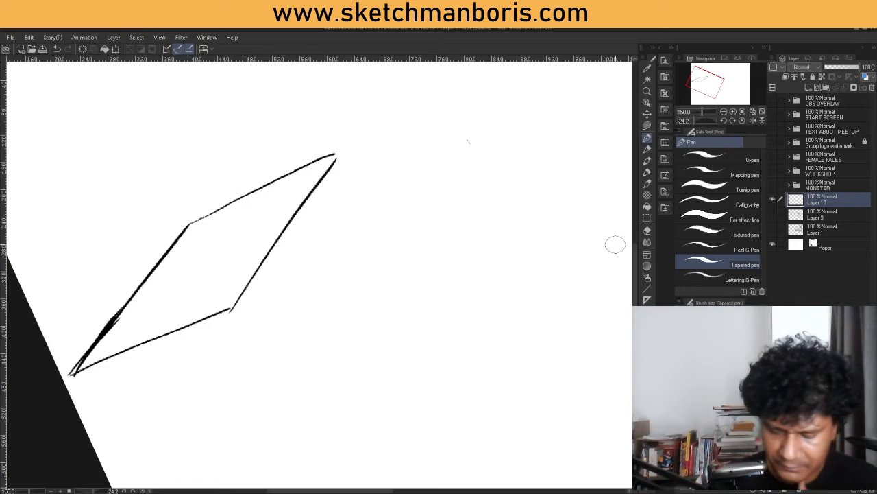
# Step: Erase the doubled, heavy lines at the lower end of the parallelogram's left edge with the Hard eraser
pyautogui.click(647, 233)
pyautogui.moveTo(72, 371)
pyautogui.mouseDown()
pyautogui.moveTo(84, 353)
pyautogui.moveTo(74, 365)
pyautogui.moveTo(120, 302)
pyautogui.mouseUp()
pyautogui.moveTo(89, 352); pyautogui.dragTo(116, 334)
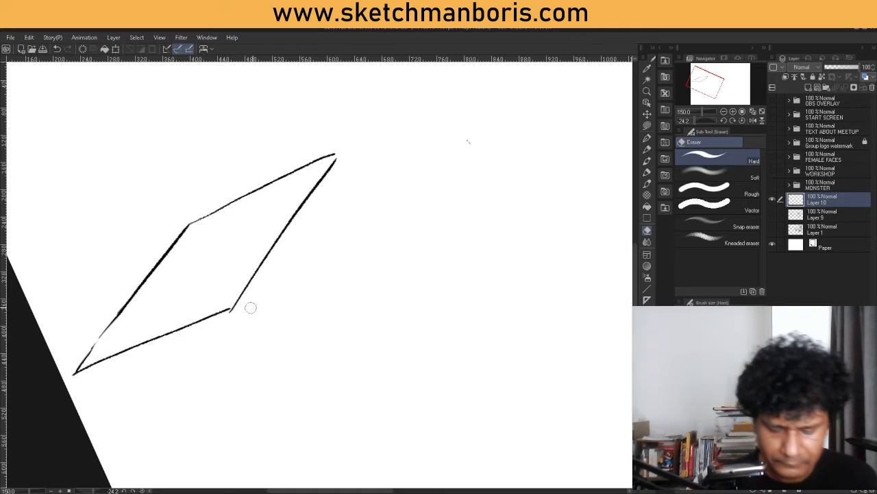
pyautogui.moveTo(90, 352); pyautogui.dragTo(69, 383)
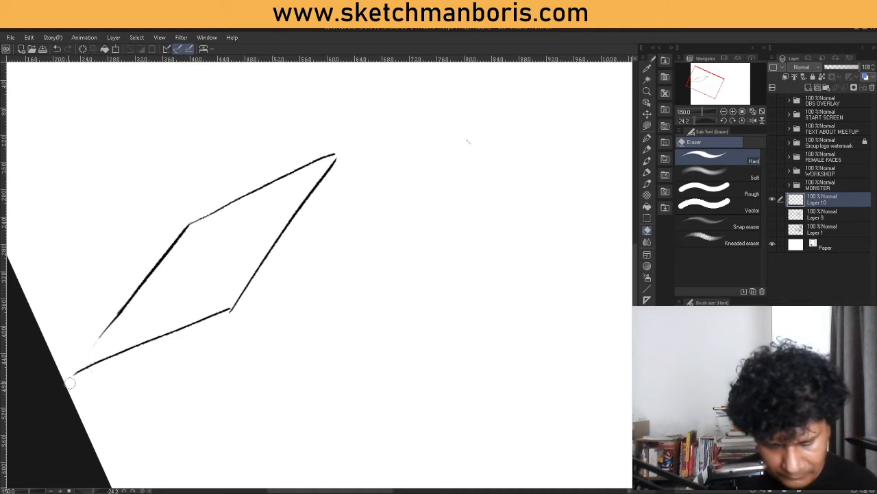
# Step: Redraw the erased lower part of the parallelogram's left edge and retrace its right edge with the Tapered pen
pyautogui.click(648, 139)
pyautogui.moveTo(72, 374); pyautogui.dragTo(135, 301)
pyautogui.moveTo(262, 323)
pyautogui.mouseDown()
pyautogui.moveTo(318, 278)
pyautogui.moveTo(356, 266)
pyautogui.moveTo(359, 296)
pyautogui.mouseUp()
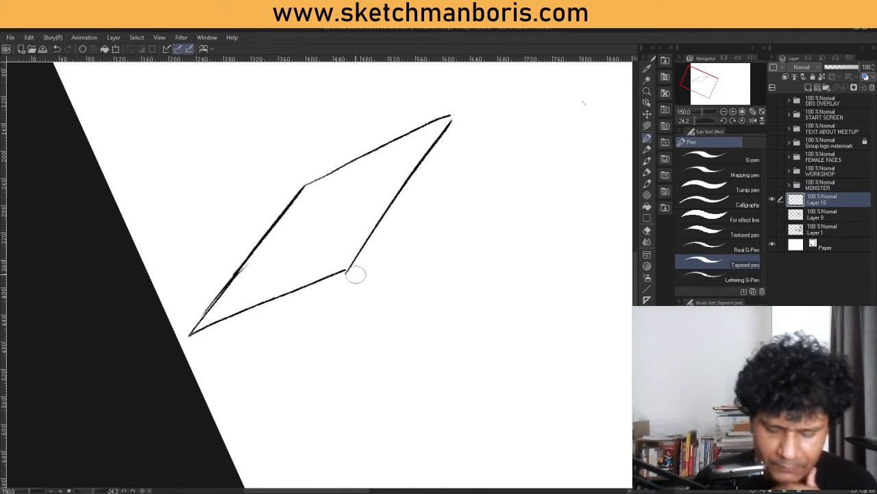
pyautogui.moveTo(353, 268); pyautogui.dragTo(456, 112)
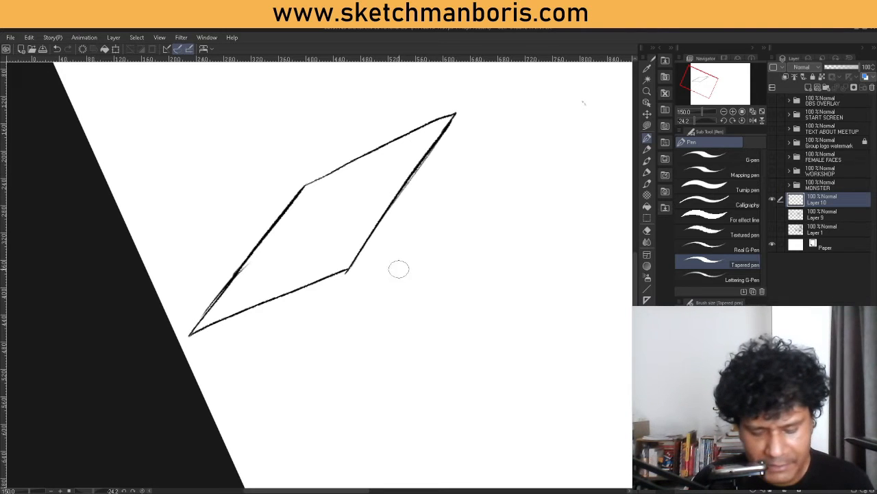
pyautogui.moveTo(396, 281); pyautogui.dragTo(366, 362)
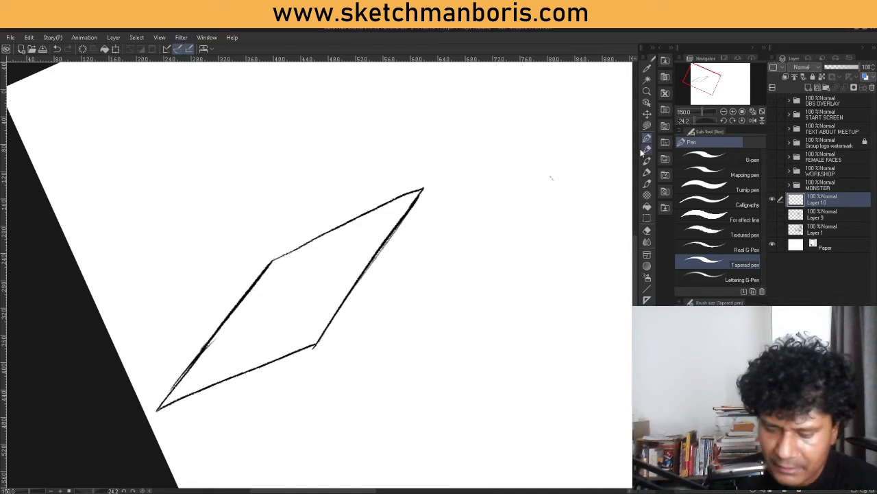
pyautogui.moveTo(634, 266)
pyautogui.mouseDown()
pyautogui.moveTo(634, 257)
pyautogui.moveTo(636, 305)
pyautogui.mouseUp()
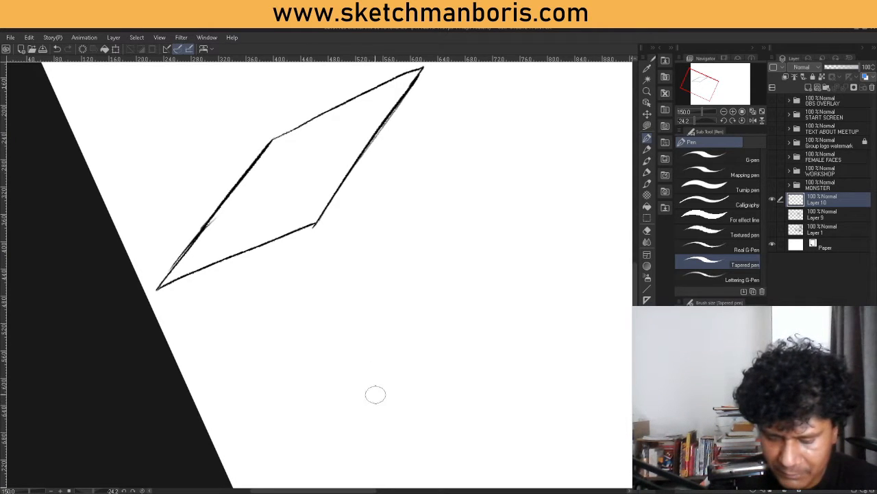
# Step: Draw a second closed slanted parallelogram below and to the right of the first one with the Tapered pen
pyautogui.moveTo(328, 404)
pyautogui.mouseDown()
pyautogui.moveTo(401, 391)
pyautogui.moveTo(299, 406)
pyautogui.moveTo(435, 386)
pyautogui.mouseUp()
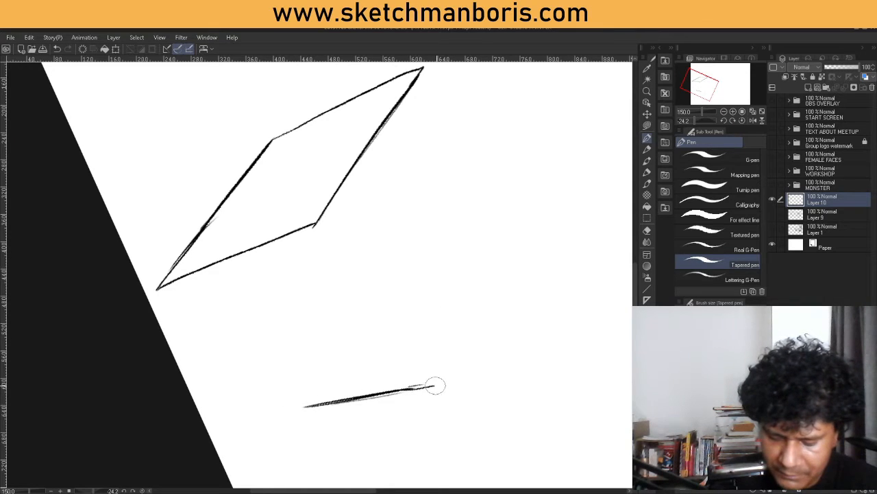
pyautogui.moveTo(299, 410); pyautogui.dragTo(438, 389)
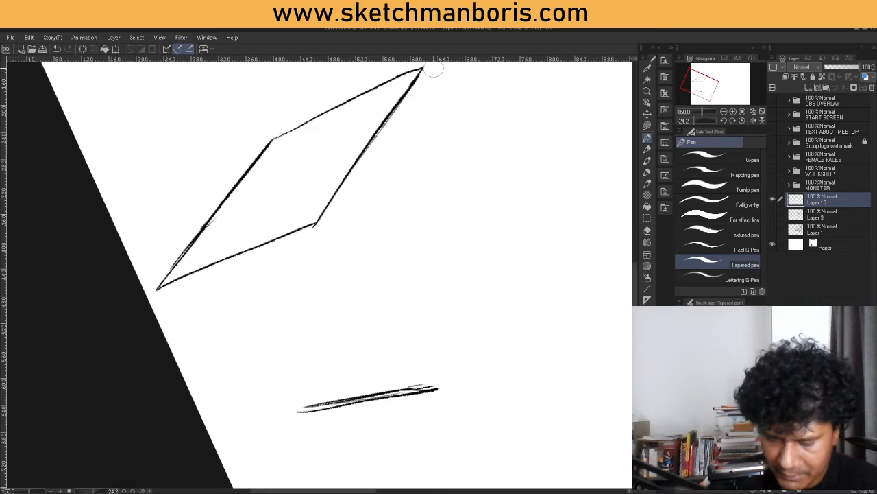
pyautogui.moveTo(385, 265); pyautogui.dragTo(507, 230)
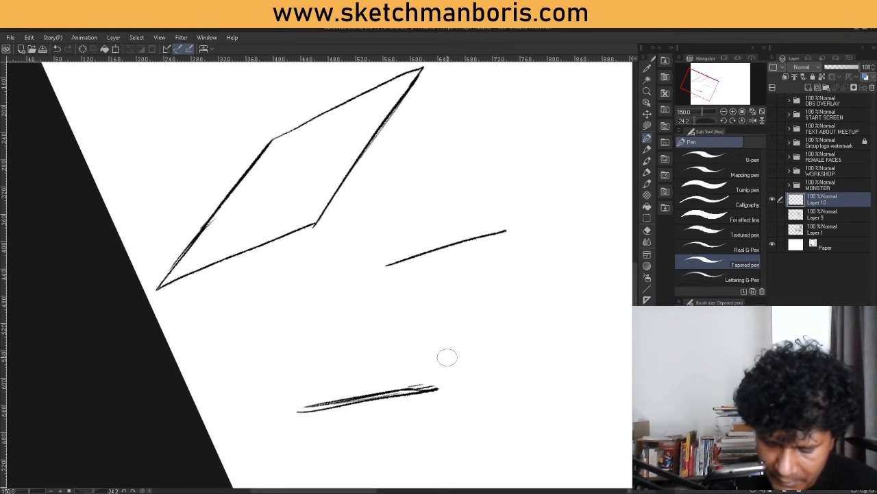
pyautogui.moveTo(436, 388); pyautogui.dragTo(515, 239)
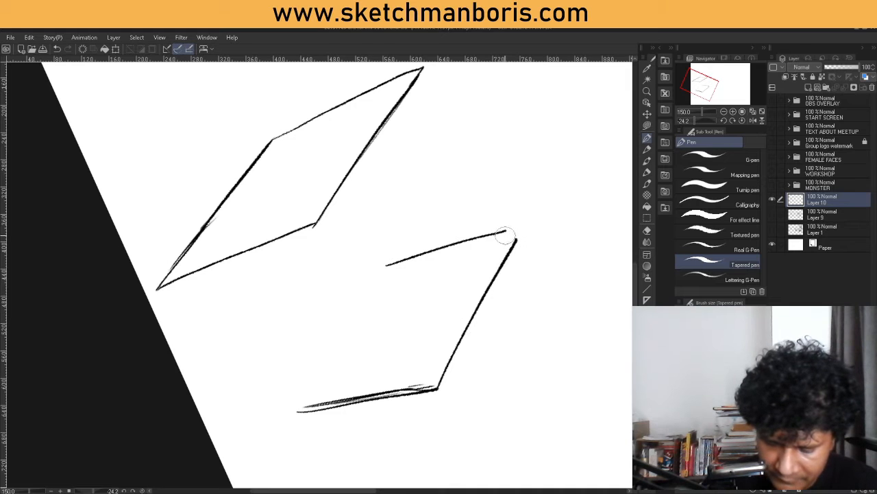
pyautogui.moveTo(442, 374)
pyautogui.mouseDown()
pyautogui.moveTo(519, 229)
pyautogui.moveTo(514, 236)
pyautogui.mouseUp()
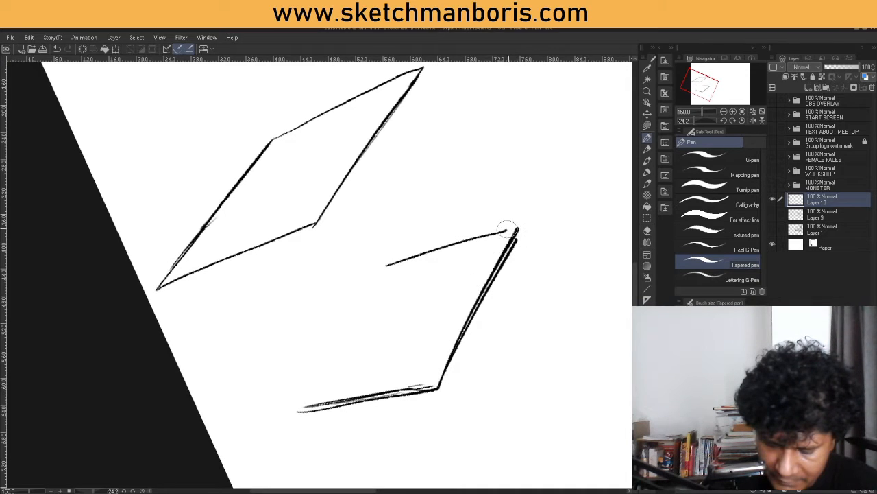
pyautogui.moveTo(300, 406); pyautogui.dragTo(383, 262)
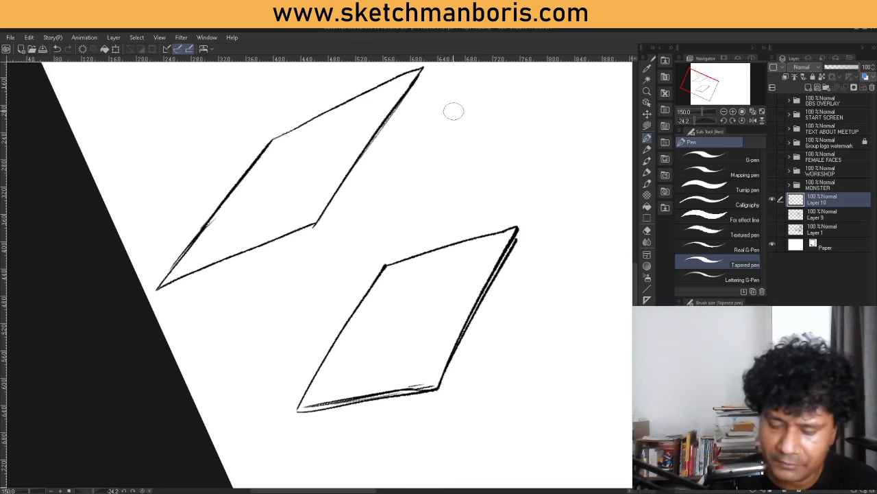
# Step: Connect the matching outer and front corners of the two parallelograms with three straight strokes to form a box
pyautogui.moveTo(425, 68); pyautogui.dragTo(515, 228)
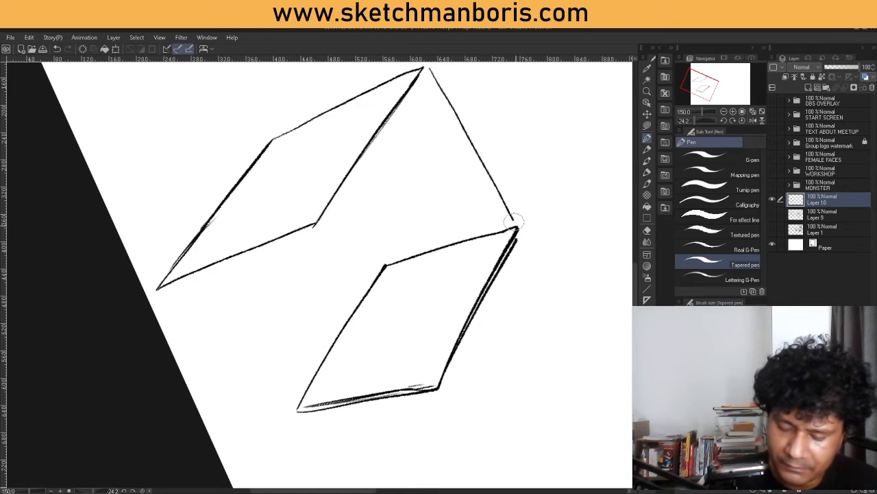
pyautogui.moveTo(330, 234); pyautogui.dragTo(434, 381)
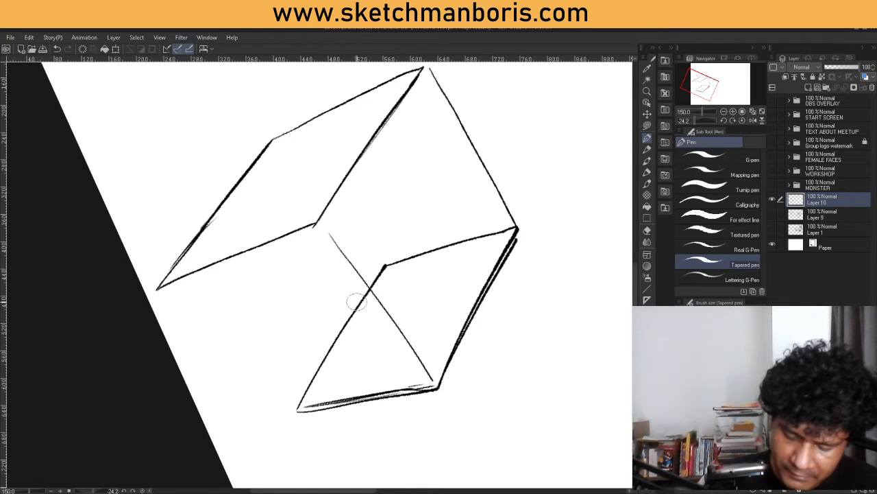
pyautogui.moveTo(163, 296); pyautogui.dragTo(289, 403)
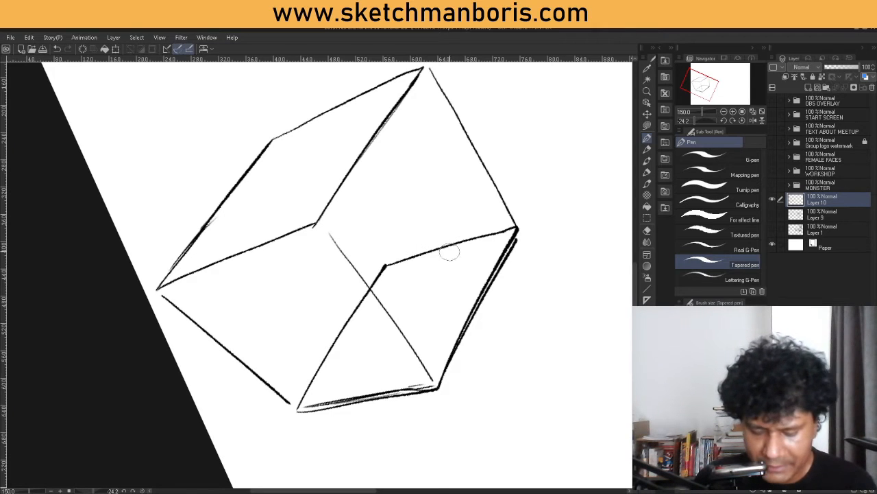
# Step: Erase the box's two hidden edges inside the lower parallelogram with the Hard eraser and reset the canvas rotation
pyautogui.click(647, 206)
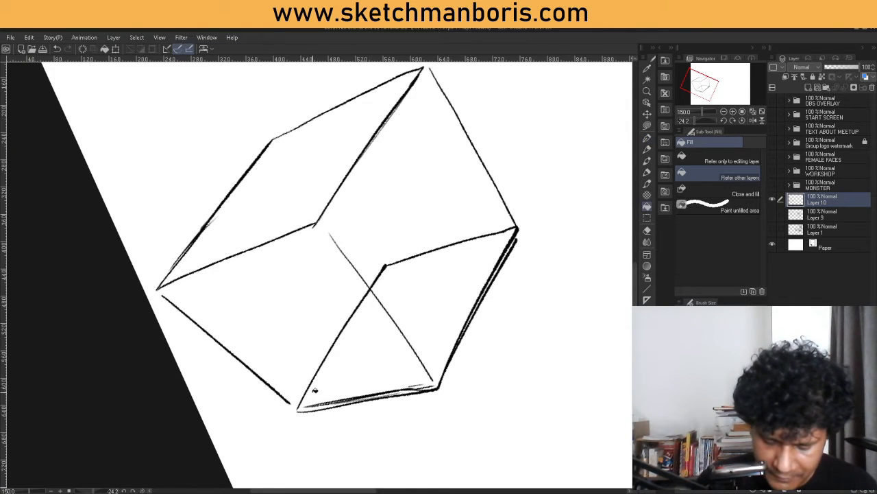
pyautogui.click(647, 231)
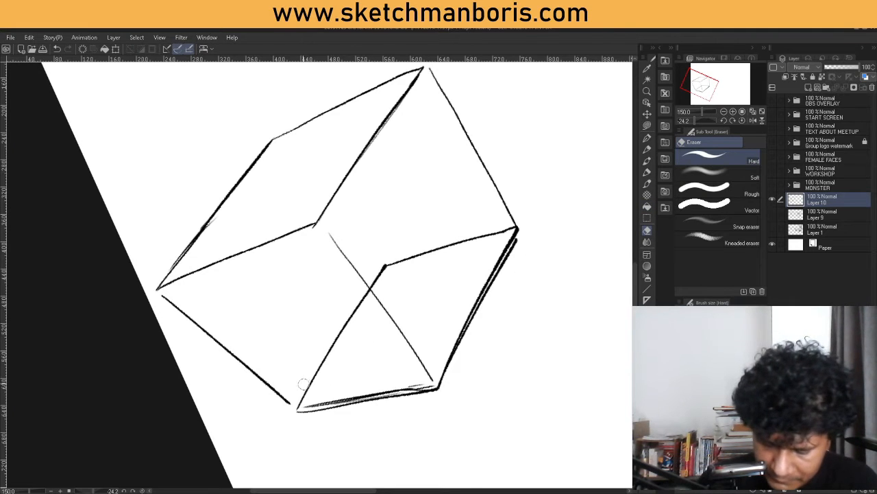
pyautogui.moveTo(302, 385)
pyautogui.mouseDown()
pyautogui.moveTo(392, 259)
pyautogui.moveTo(385, 265)
pyautogui.moveTo(513, 230)
pyautogui.mouseUp()
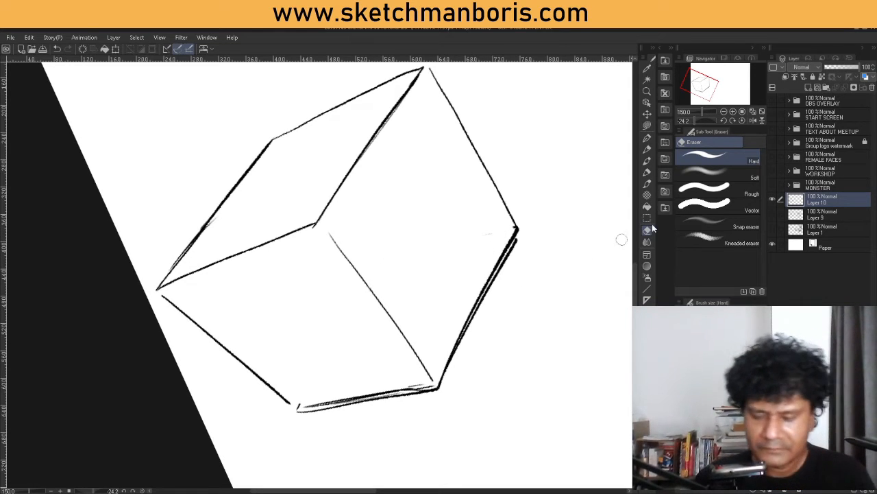
pyautogui.click(742, 120)
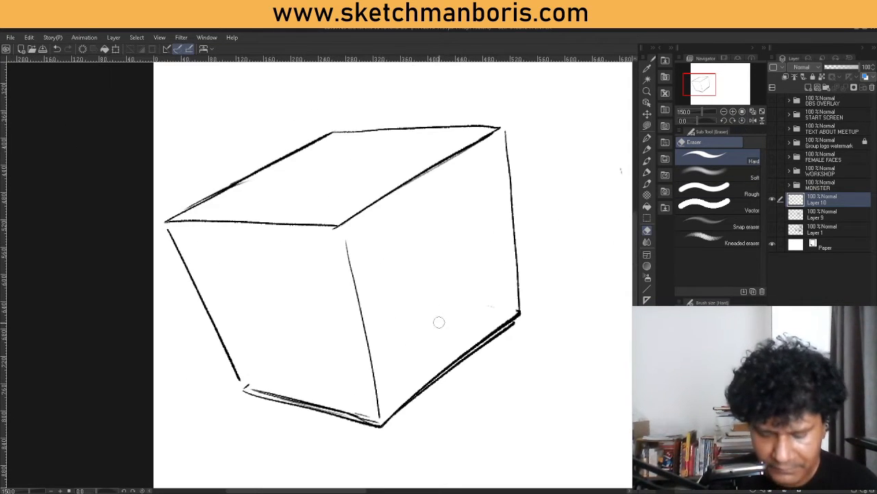
# Step: Draw a flat, closed rhombus in the empty area to the right of the box with the Tapered pen
pyautogui.moveTo(436, 381); pyautogui.dragTo(341, 369)
pyautogui.scroll(-1, 353, 354)
pyautogui.moveTo(388, 387); pyautogui.dragTo(254, 333)
pyautogui.scroll(-1, 324, 387)
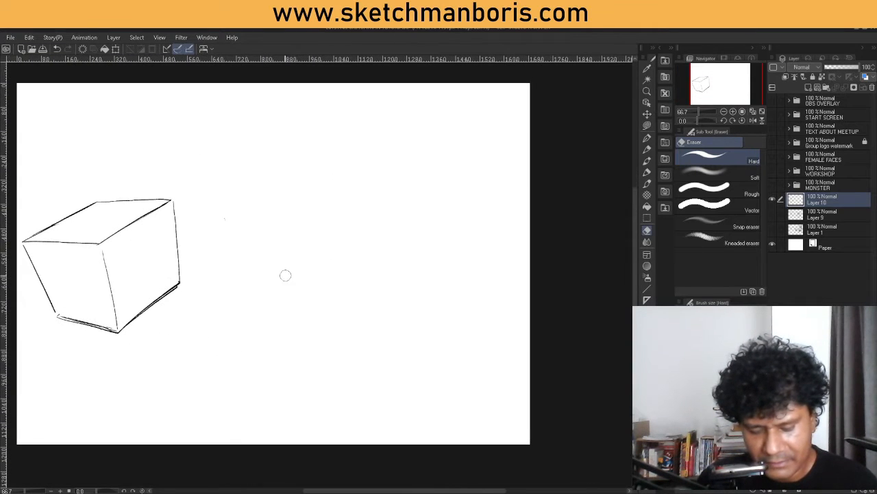
pyautogui.scroll(1, 265, 300)
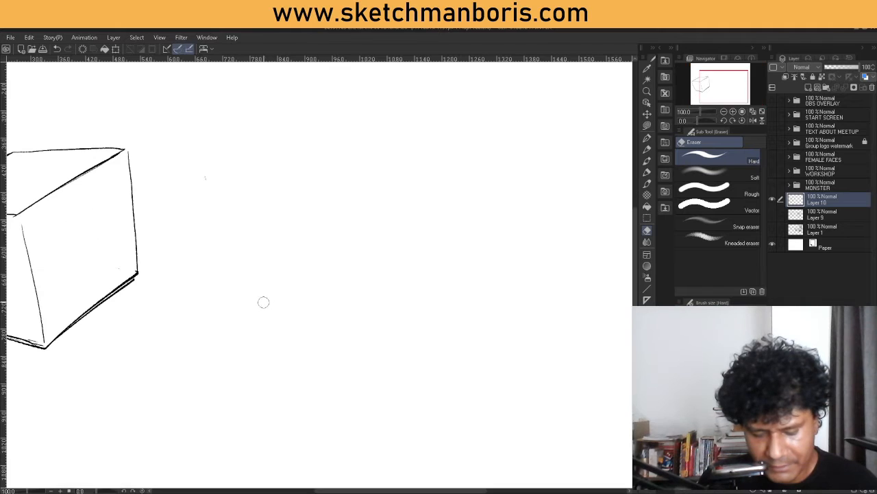
pyautogui.moveTo(272, 333); pyautogui.dragTo(274, 296)
pyautogui.press('p')
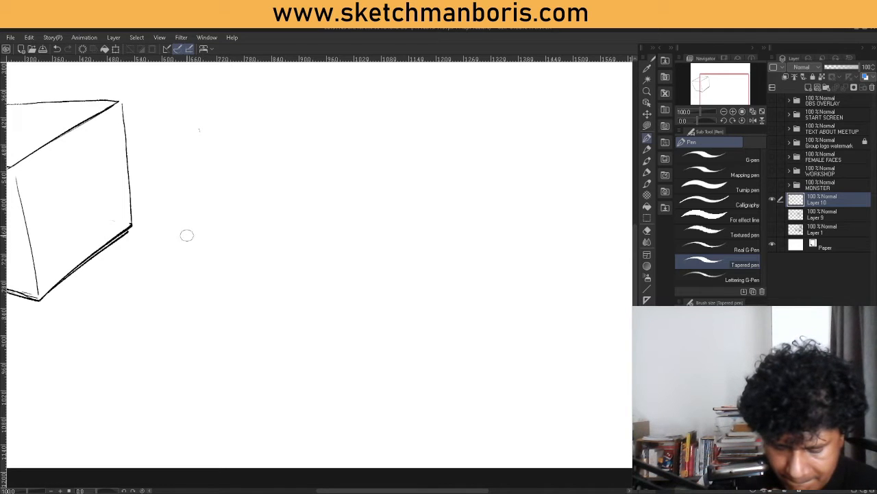
pyautogui.moveTo(184, 235); pyautogui.dragTo(270, 274)
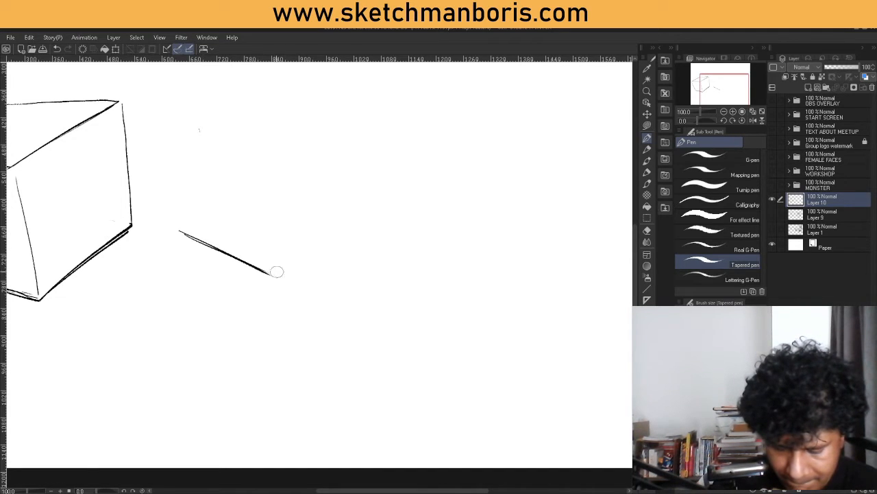
pyautogui.moveTo(272, 272); pyautogui.dragTo(382, 214)
pyautogui.moveTo(294, 259); pyautogui.dragTo(386, 215)
pyautogui.moveTo(169, 225)
pyautogui.mouseDown()
pyautogui.moveTo(201, 244)
pyautogui.moveTo(281, 177)
pyautogui.mouseUp()
pyautogui.moveTo(186, 214)
pyautogui.mouseDown()
pyautogui.moveTo(275, 180)
pyautogui.moveTo(376, 213)
pyautogui.mouseUp()
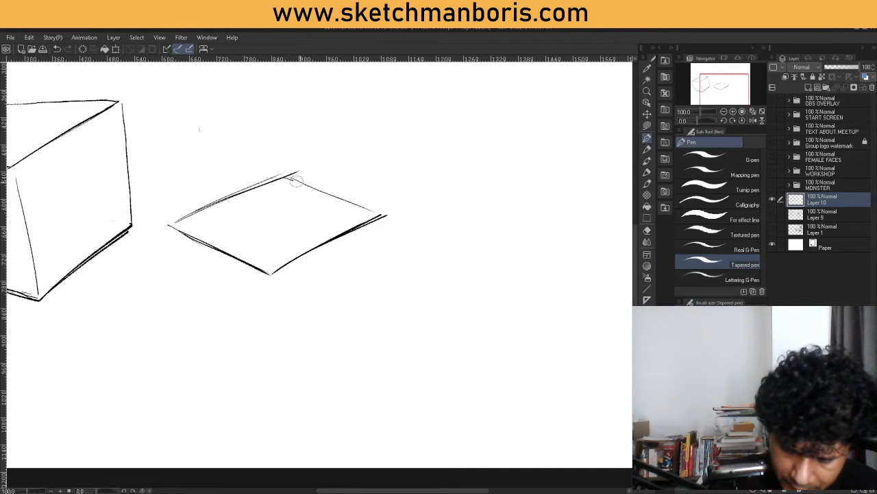
# Step: Retrace the rhombus's upper right and lower right edges with several darker strokes
pyautogui.moveTo(287, 178)
pyautogui.mouseDown()
pyautogui.moveTo(388, 218)
pyautogui.moveTo(379, 214)
pyautogui.mouseUp()
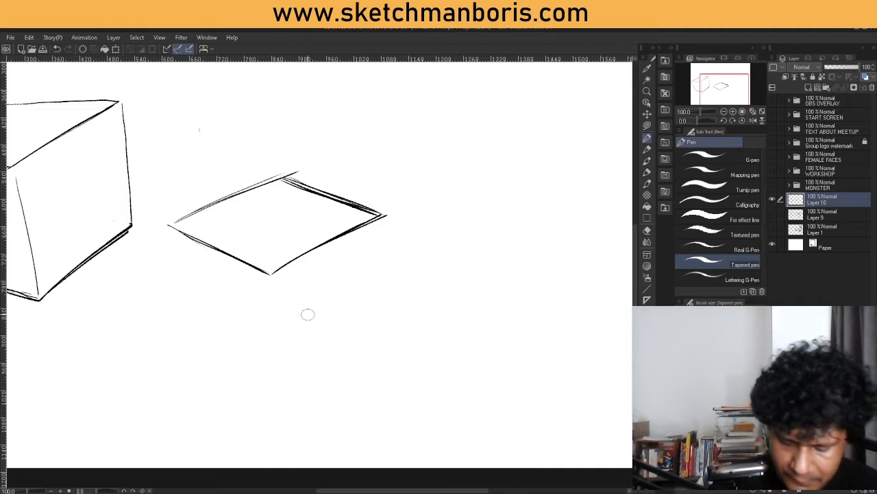
pyautogui.moveTo(270, 272); pyautogui.dragTo(381, 212)
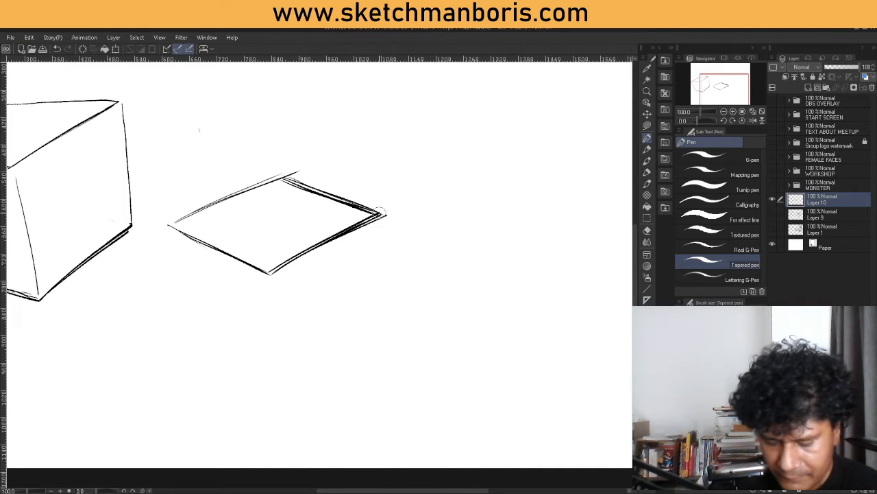
pyautogui.moveTo(260, 275); pyautogui.dragTo(382, 213)
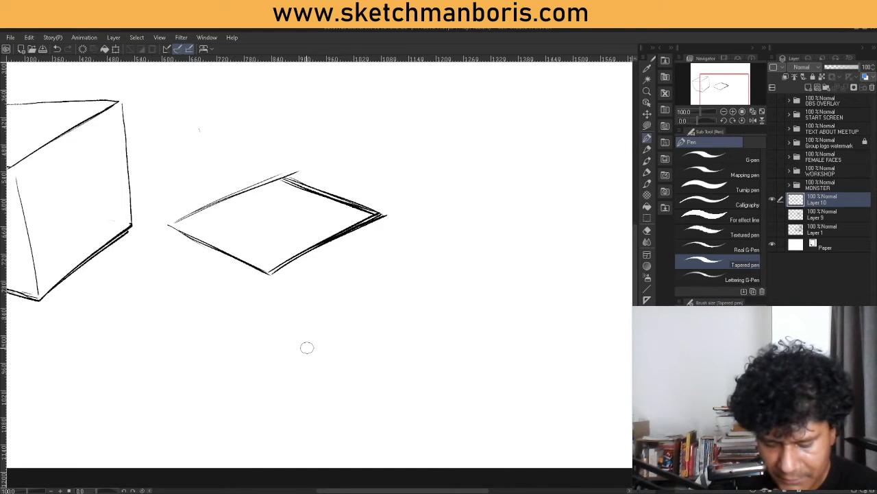
pyautogui.moveTo(270, 272); pyautogui.dragTo(384, 216)
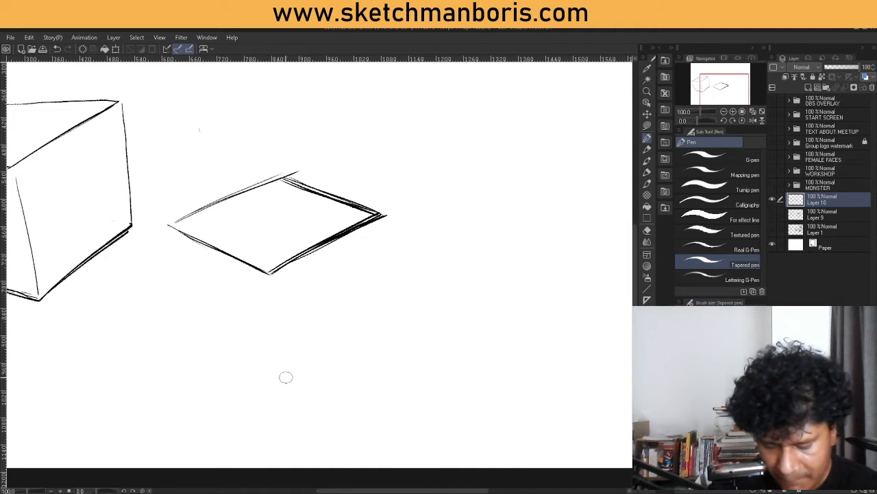
pyautogui.moveTo(293, 378); pyautogui.dragTo(376, 330)
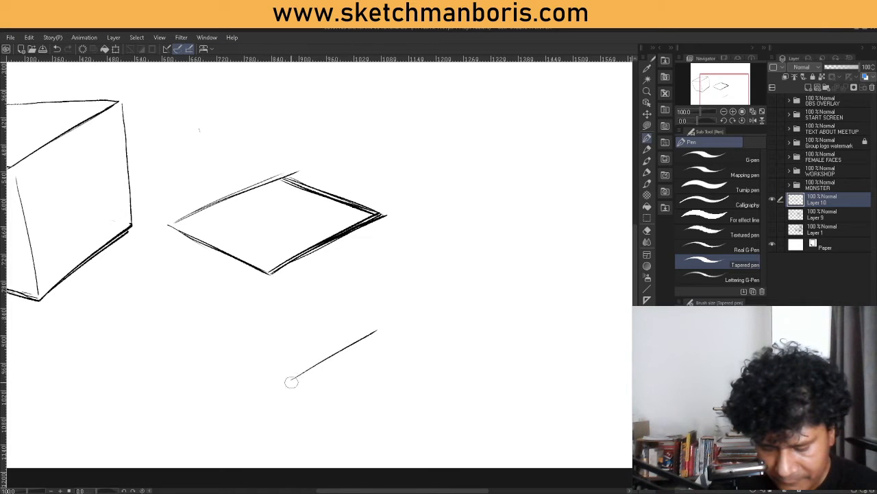
pyautogui.moveTo(294, 381)
pyautogui.mouseDown()
pyautogui.moveTo(365, 335)
pyautogui.moveTo(345, 343)
pyautogui.moveTo(358, 338)
pyautogui.mouseUp()
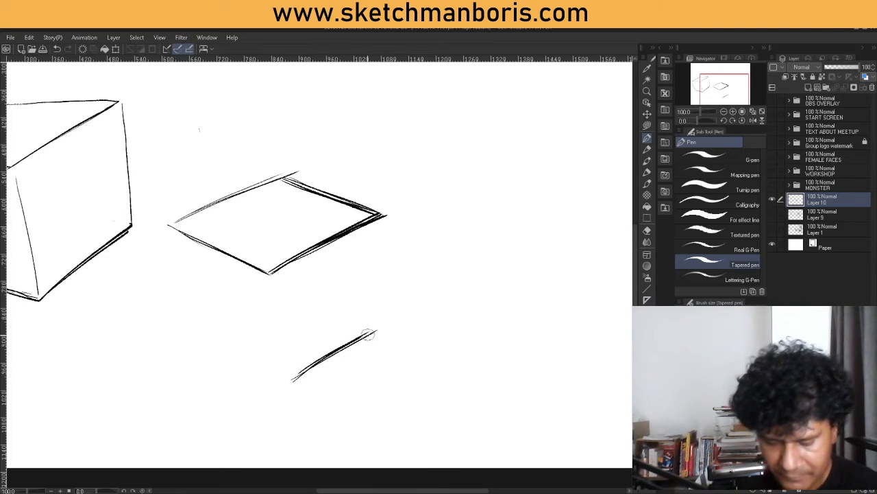
pyautogui.click(647, 231)
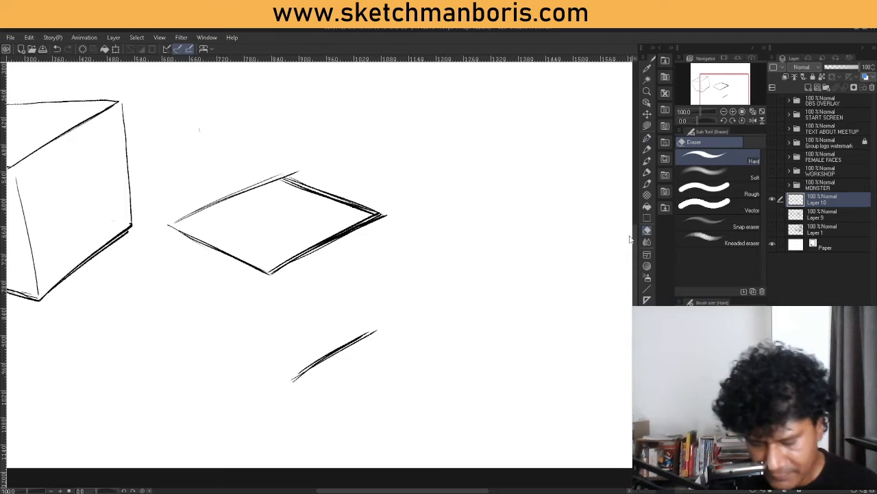
pyautogui.moveTo(312, 367); pyautogui.dragTo(294, 372)
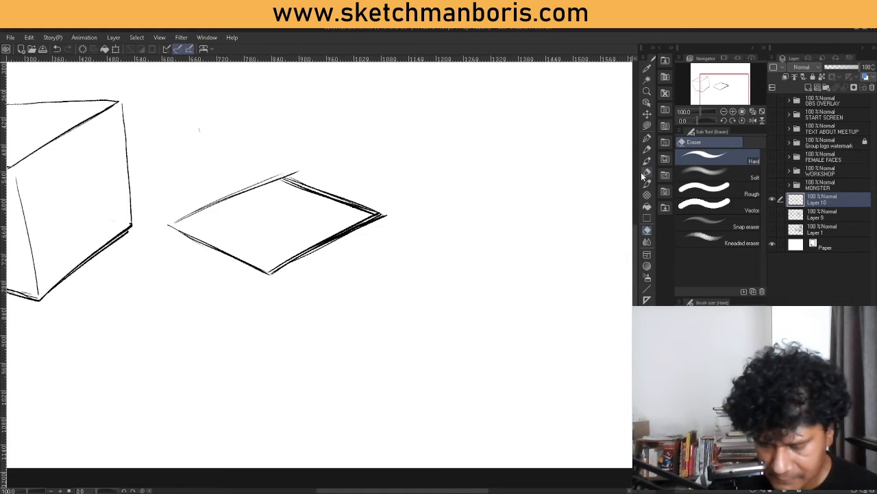
# Step: Try a short diagonal stroke near the page's lower edge, parallel to the rhombus's lower right edge, with the Tapered pen
pyautogui.click(647, 139)
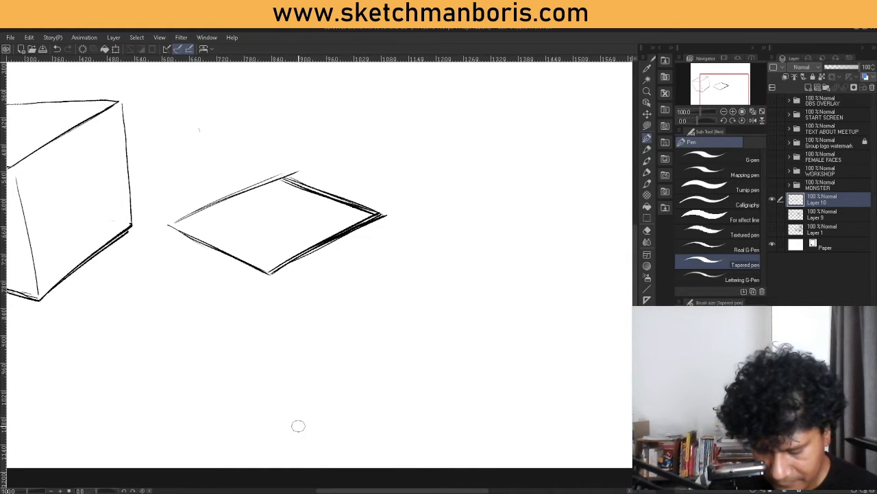
pyautogui.moveTo(298, 426); pyautogui.dragTo(367, 378)
pyautogui.moveTo(308, 418); pyautogui.dragTo(367, 378)
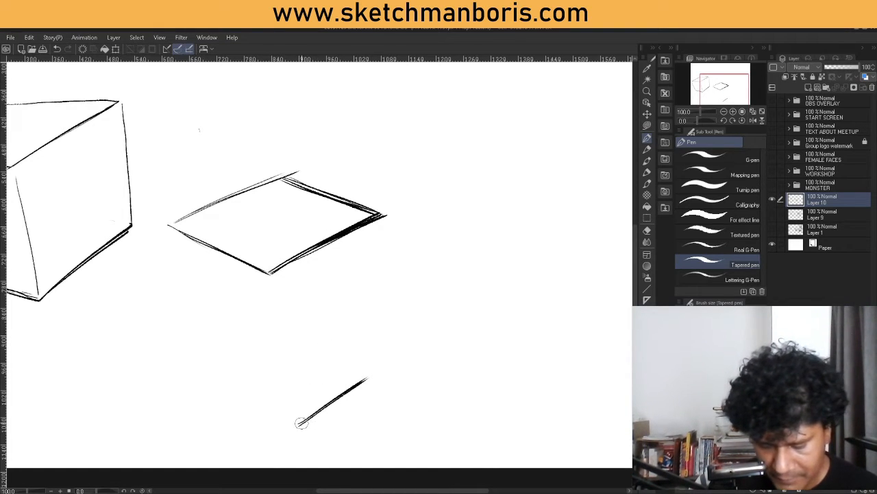
pyautogui.moveTo(302, 423); pyautogui.dragTo(370, 378)
# Step: Erase the doubled lines and corner overshoots on the rhombus's right side, and retrace its lower left edge with the Tapered pen
pyautogui.click(646, 231)
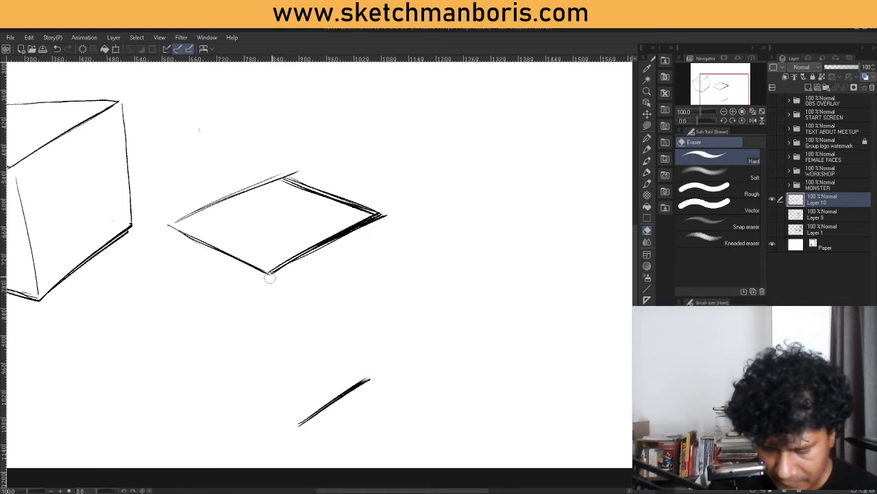
pyautogui.moveTo(269, 277)
pyautogui.mouseDown()
pyautogui.moveTo(376, 218)
pyautogui.moveTo(344, 235)
pyautogui.mouseUp()
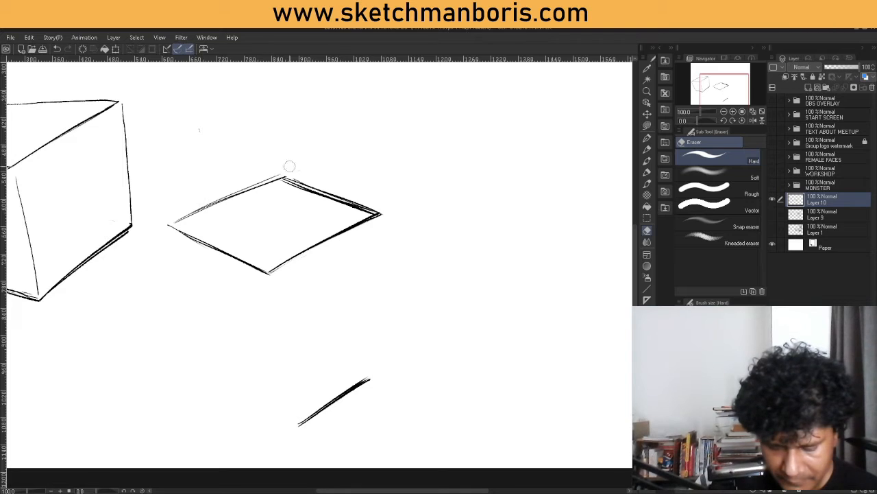
pyautogui.click(646, 138)
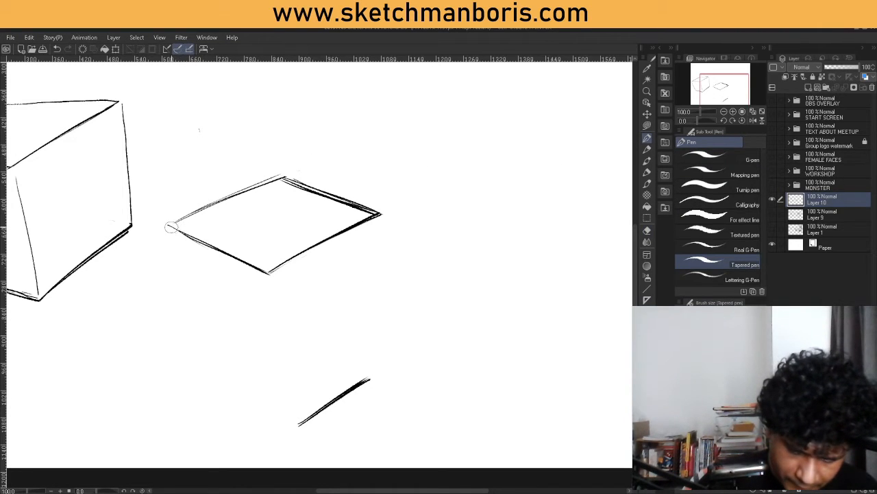
pyautogui.moveTo(170, 228); pyautogui.dragTo(268, 273)
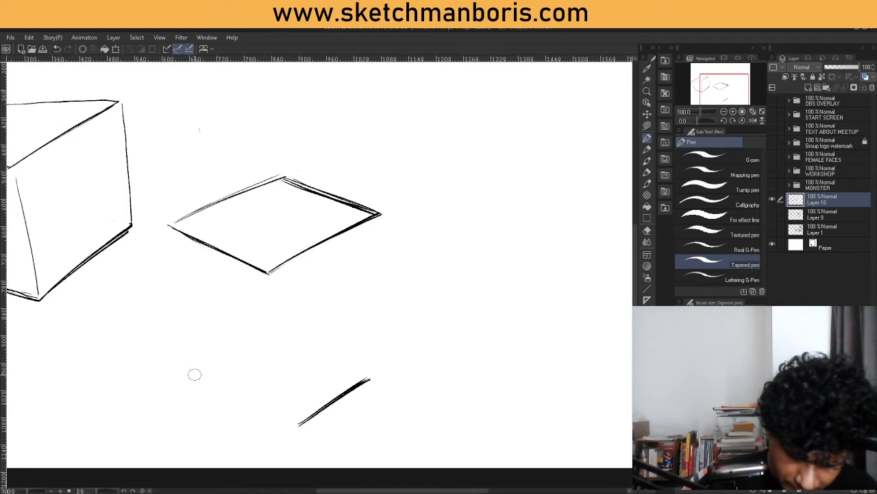
# Step: Draw two strokes meeting in a V below the rhombus, parallel to its lower left and lower right edges
pyautogui.moveTo(194, 374); pyautogui.dragTo(274, 415)
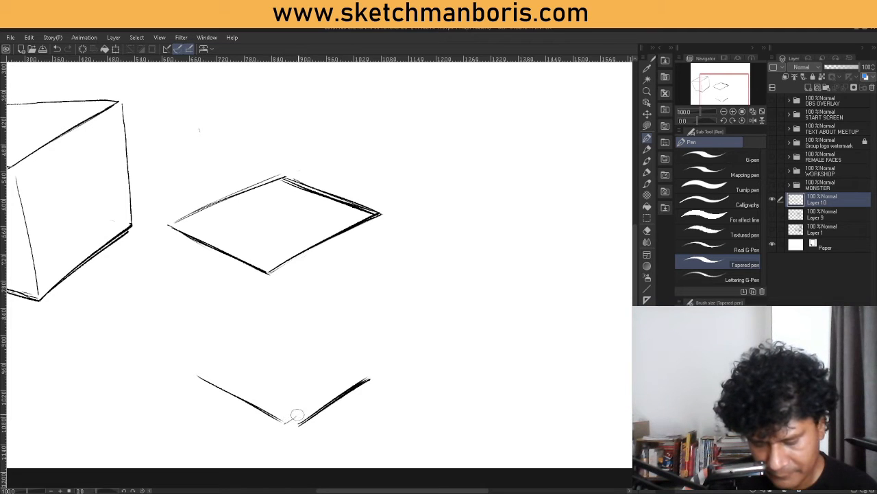
pyautogui.moveTo(295, 416); pyautogui.dragTo(370, 368)
pyautogui.moveTo(322, 395); pyautogui.dragTo(369, 370)
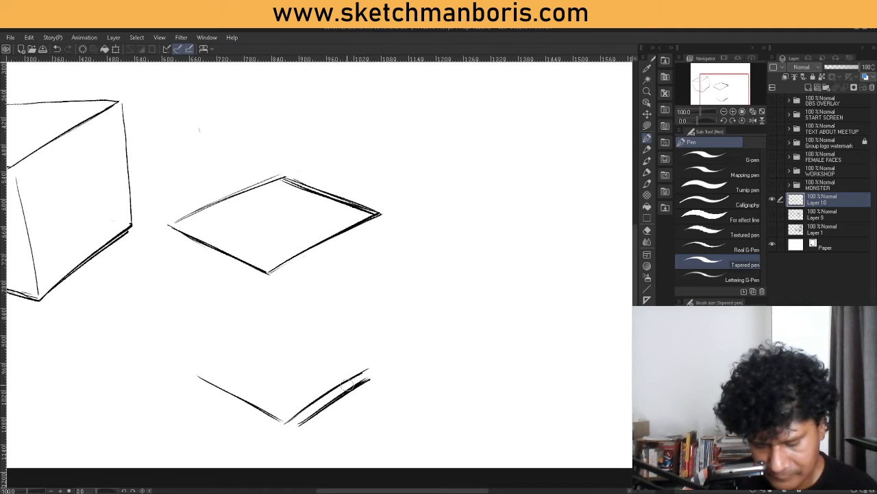
# Step: Erase the surplus outer diagonal stroke beside the V's right arm with the Hard eraser and return to the Tapered pen
pyautogui.click(647, 231)
pyautogui.moveTo(304, 420); pyautogui.dragTo(367, 380)
pyautogui.click(647, 138)
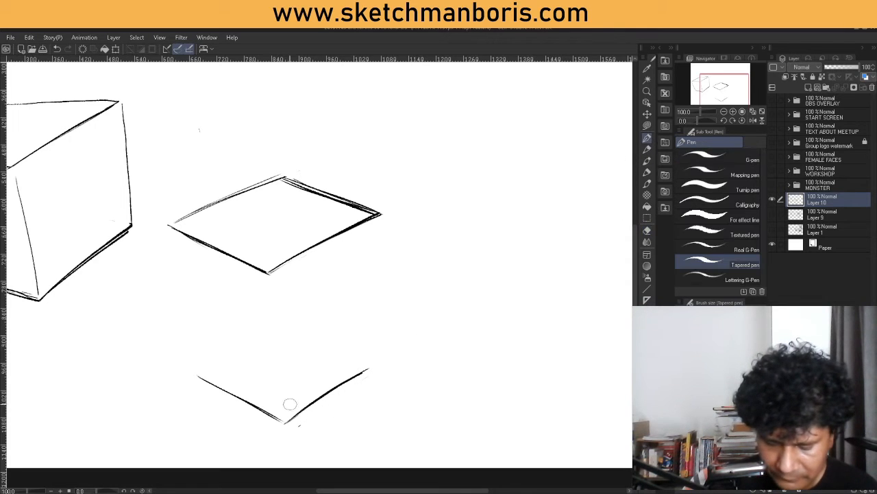
# Step: Join the rhombus to the V below it with three vertical edges, doubling the strokes to form a tall box
pyautogui.moveTo(170, 225); pyautogui.dragTo(204, 384)
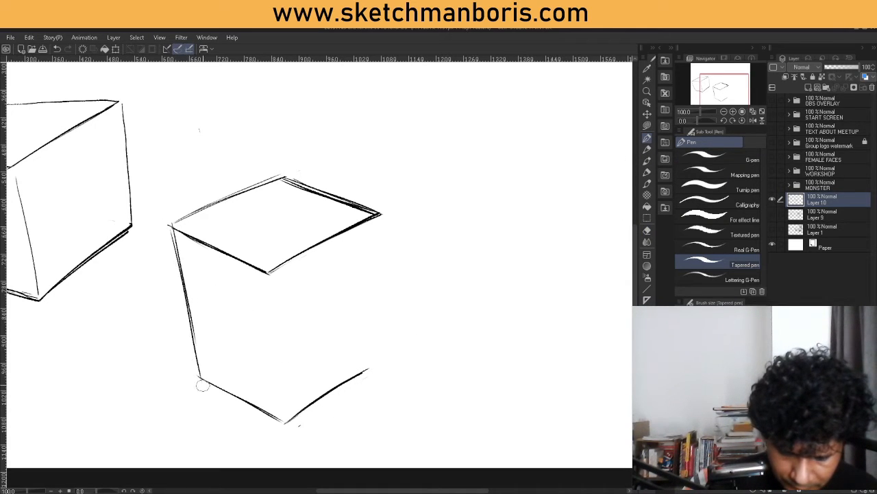
pyautogui.moveTo(177, 269); pyautogui.dragTo(202, 371)
pyautogui.moveTo(268, 288); pyautogui.dragTo(282, 412)
pyautogui.moveTo(270, 308); pyautogui.dragTo(283, 416)
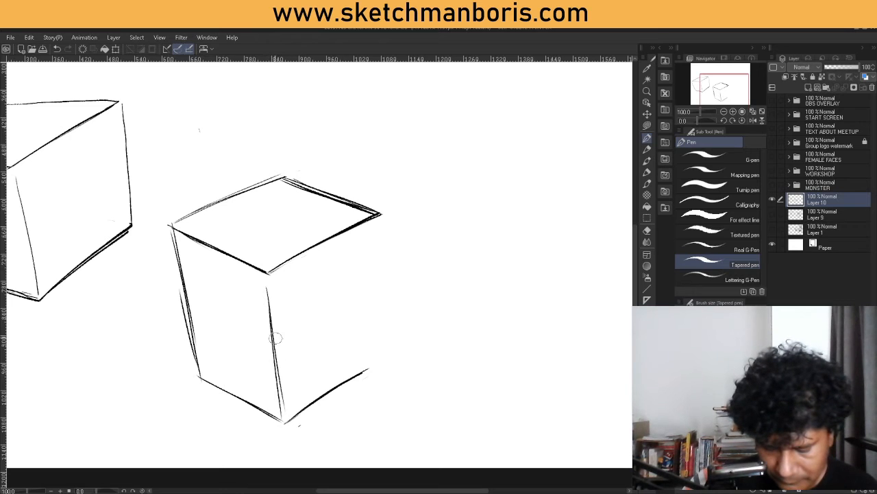
pyautogui.moveTo(370, 229); pyautogui.dragTo(362, 372)
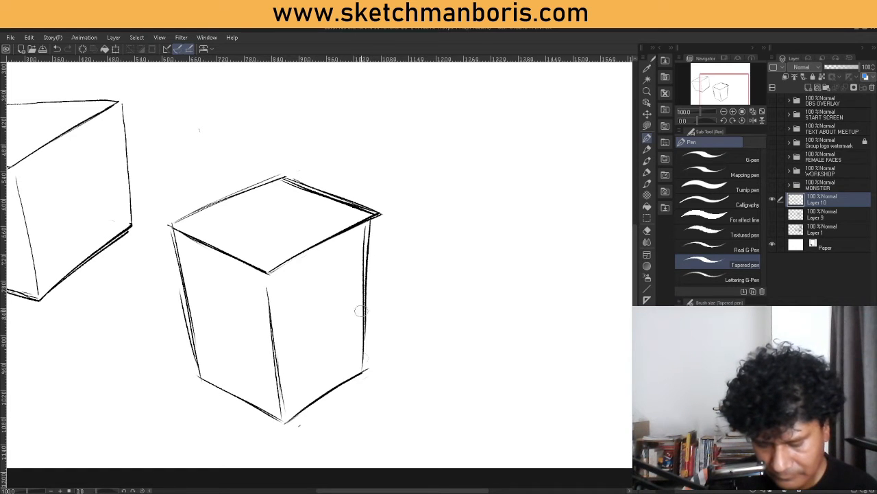
pyautogui.moveTo(366, 261); pyautogui.dragTo(363, 373)
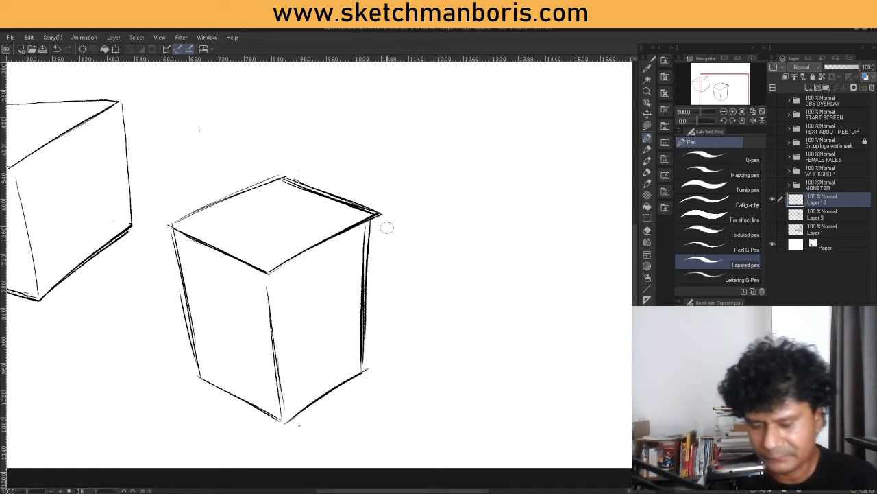
pyautogui.moveTo(370, 212); pyautogui.dragTo(367, 250)
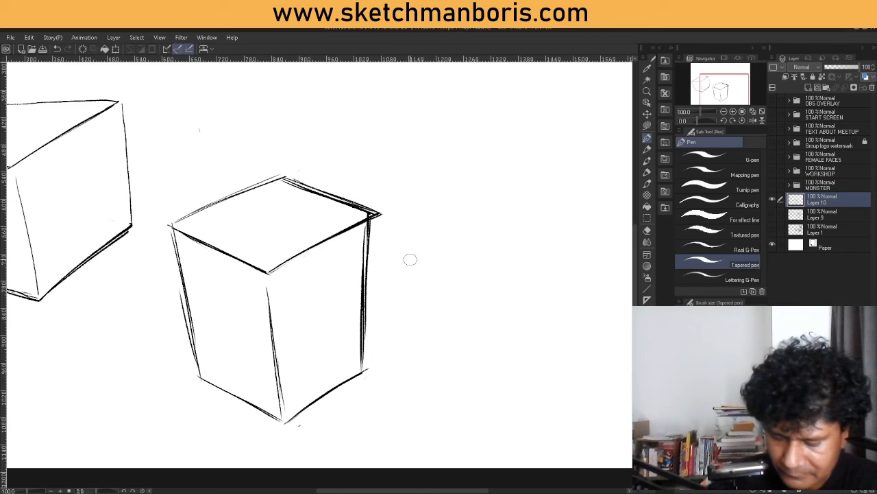
# Step: Erase the overshoot at the box's upper right corner and the doubled strokes beside its three vertical edges with the Hard eraser
pyautogui.click(646, 230)
pyautogui.moveTo(375, 213); pyautogui.dragTo(379, 225)
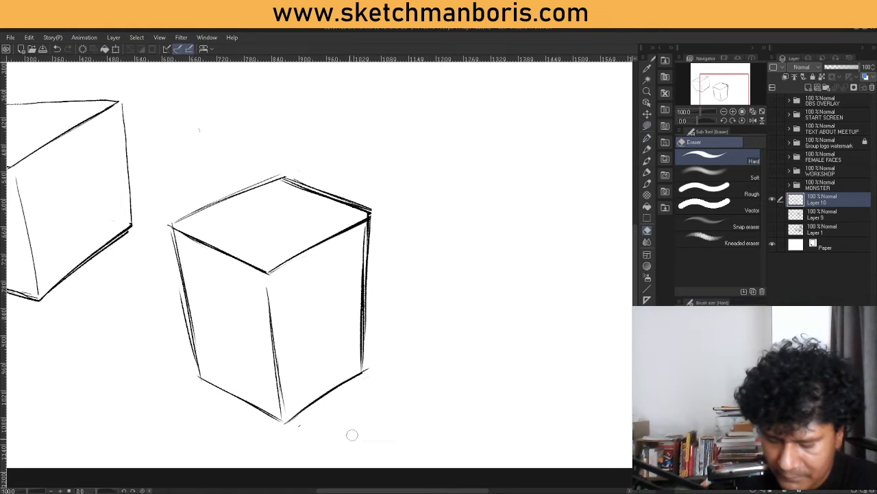
pyautogui.moveTo(356, 490); pyautogui.dragTo(378, 491)
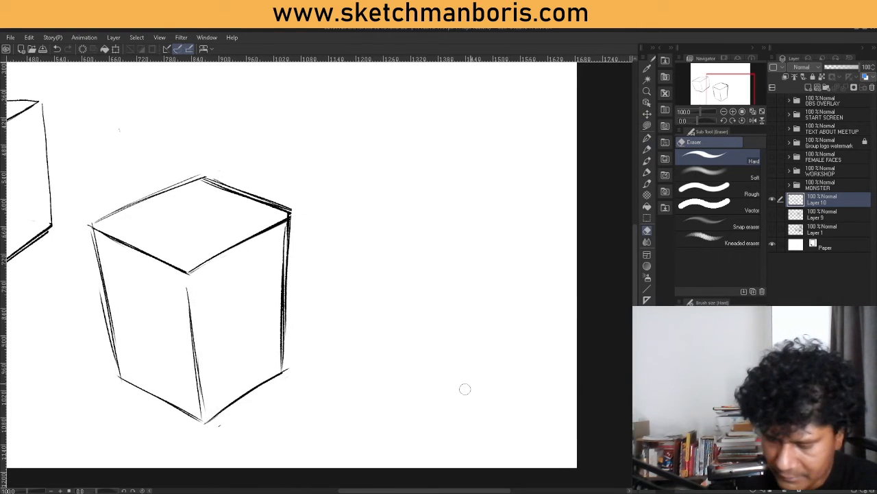
pyautogui.click(647, 232)
pyautogui.moveTo(102, 308); pyautogui.dragTo(98, 284)
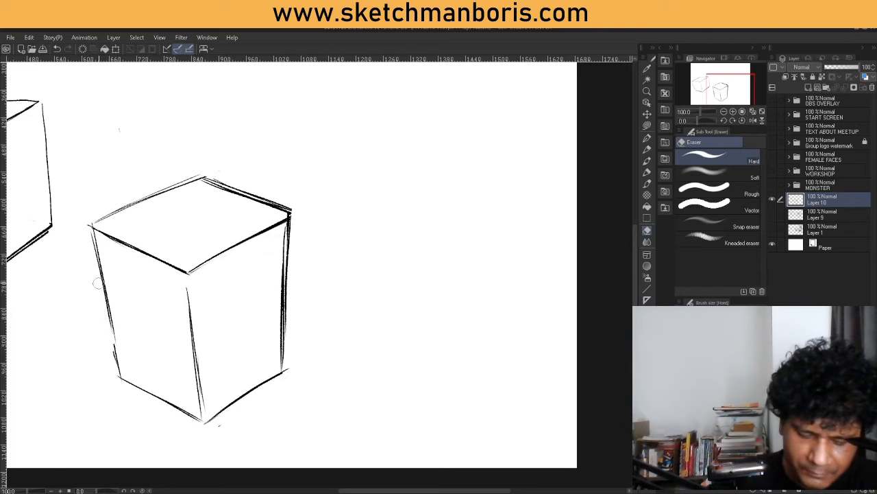
pyautogui.moveTo(195, 365); pyautogui.dragTo(207, 408)
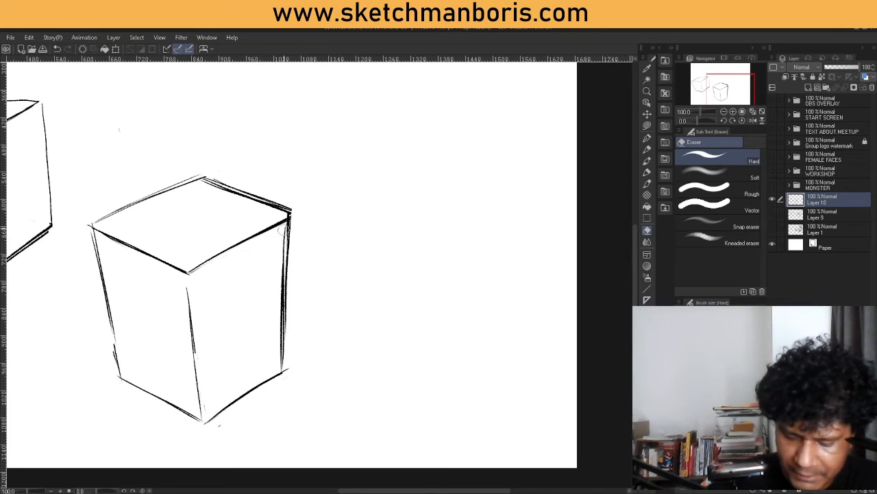
pyautogui.moveTo(282, 231)
pyautogui.mouseDown()
pyautogui.moveTo(277, 309)
pyautogui.moveTo(293, 216)
pyautogui.moveTo(291, 236)
pyautogui.mouseUp()
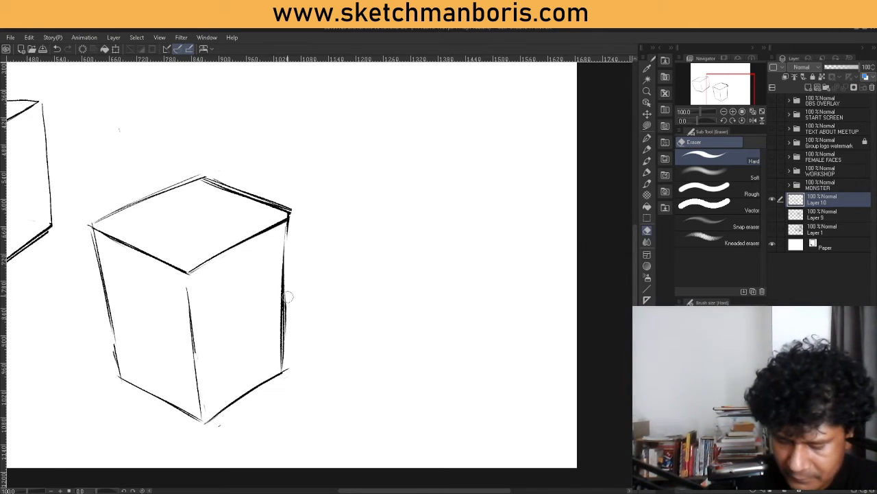
pyautogui.moveTo(291, 303); pyautogui.dragTo(290, 289)
# Step: Retrace the box's right and left vertical edges and the top face's lower right edge with the Tapered pen
pyautogui.click(647, 137)
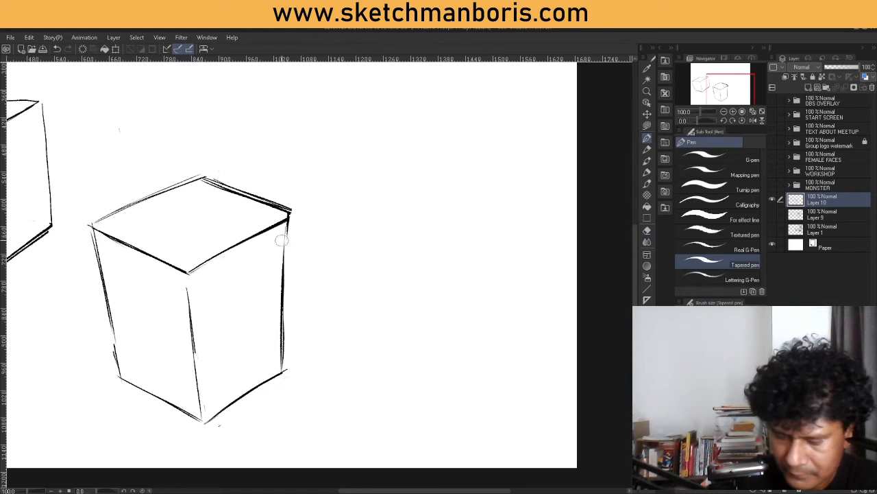
pyautogui.moveTo(288, 218); pyautogui.dragTo(284, 349)
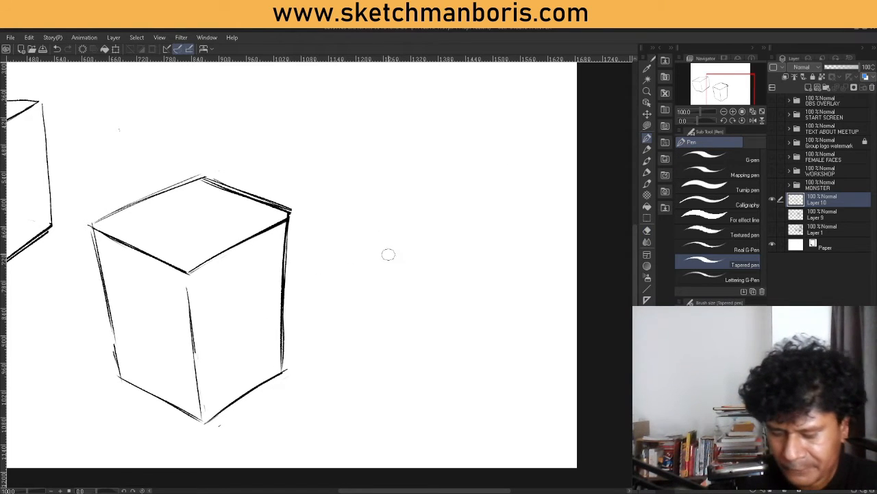
pyautogui.moveTo(191, 270); pyautogui.dragTo(280, 219)
pyautogui.moveTo(229, 247); pyautogui.dragTo(276, 224)
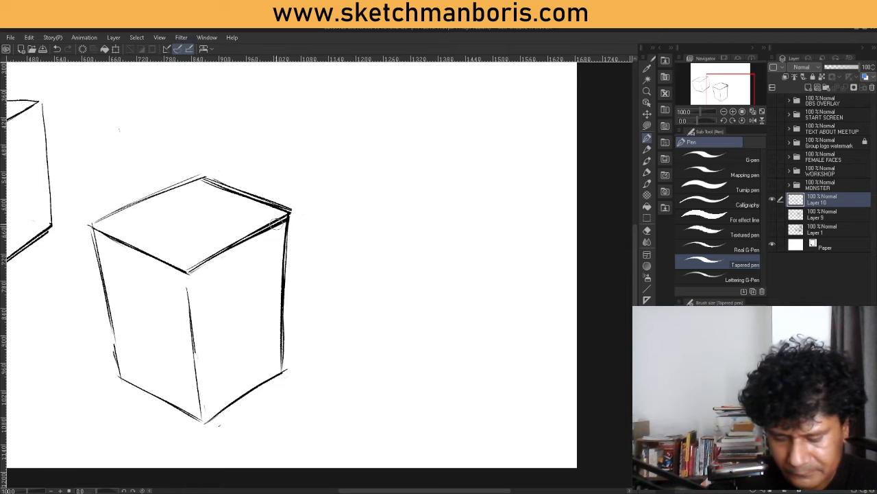
pyautogui.moveTo(89, 224); pyautogui.dragTo(98, 262)
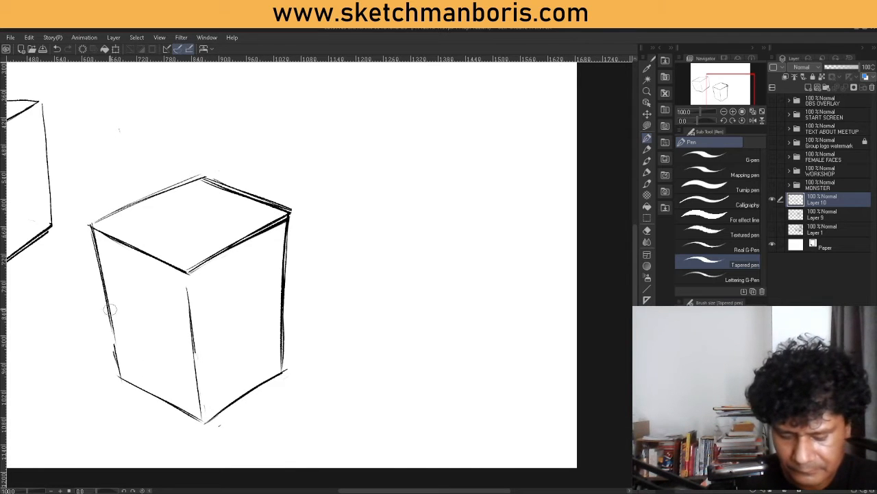
pyautogui.moveTo(109, 309); pyautogui.dragTo(119, 370)
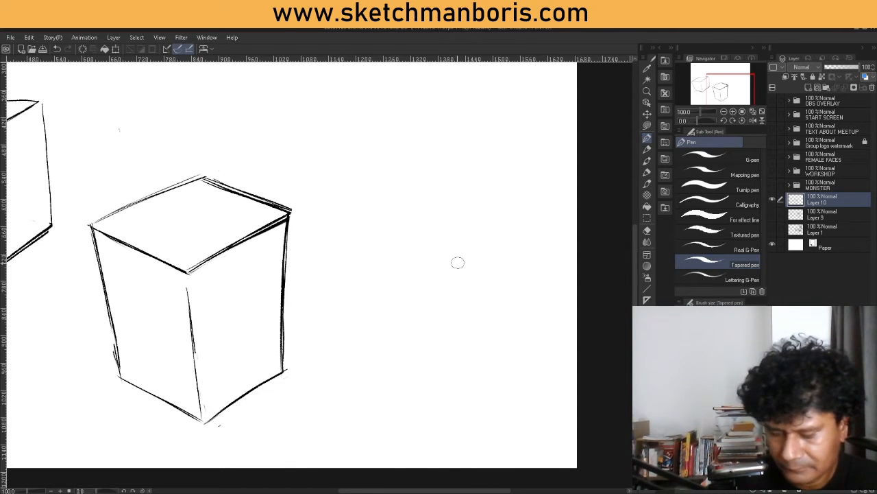
# Step: Draw a flat slanted parallelogram in the empty area above the tall box, near the page's upper edge
pyautogui.scroll(5, 315, 201)
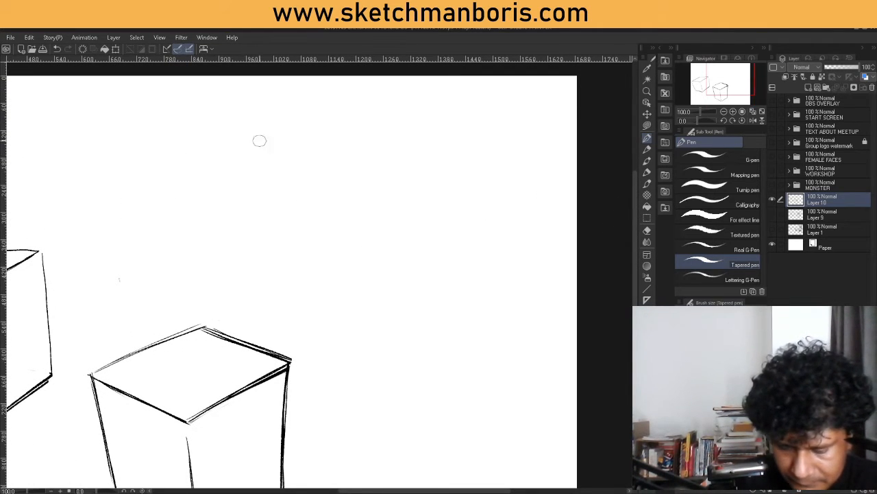
pyautogui.moveTo(185, 170); pyautogui.dragTo(280, 130)
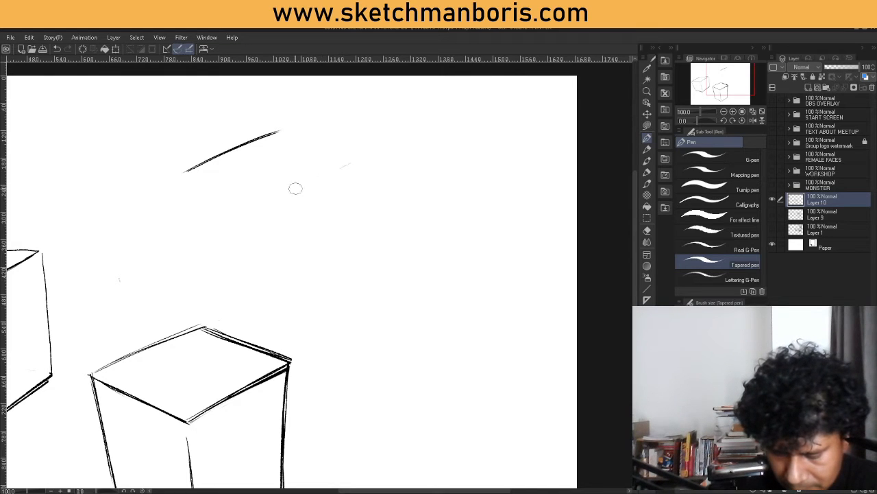
pyautogui.moveTo(295, 188); pyautogui.dragTo(367, 151)
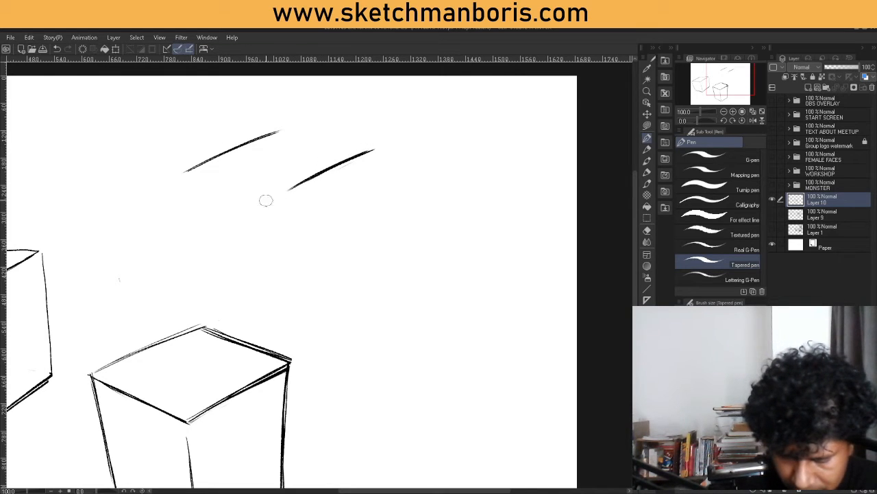
pyautogui.moveTo(190, 172); pyautogui.dragTo(196, 194)
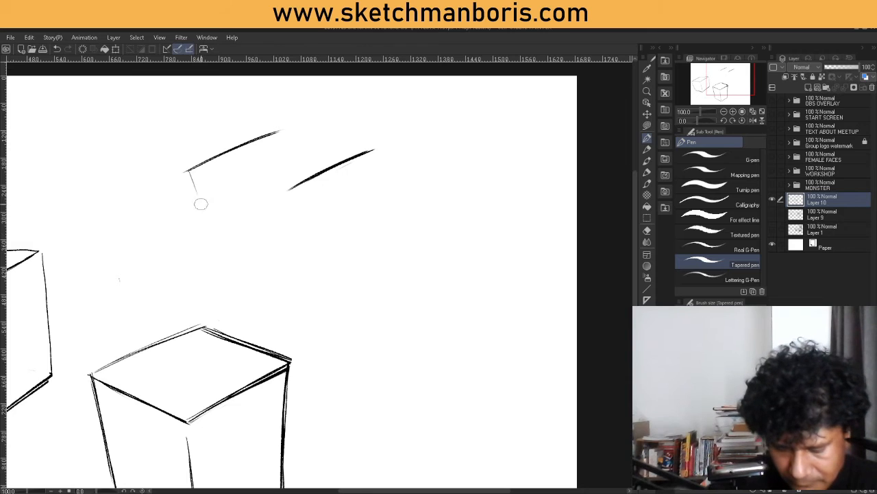
pyautogui.hotkey('ctrl', 'z')
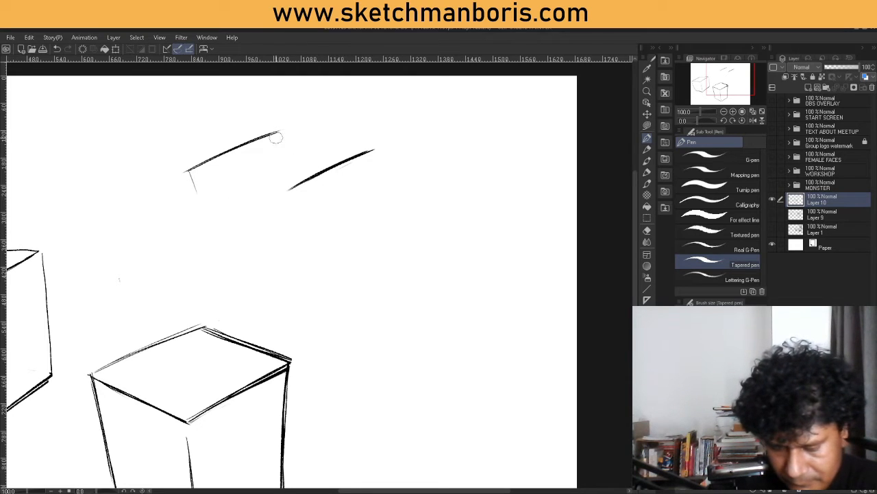
pyautogui.moveTo(278, 132)
pyautogui.mouseDown()
pyautogui.moveTo(388, 139)
pyautogui.moveTo(320, 168)
pyautogui.mouseUp()
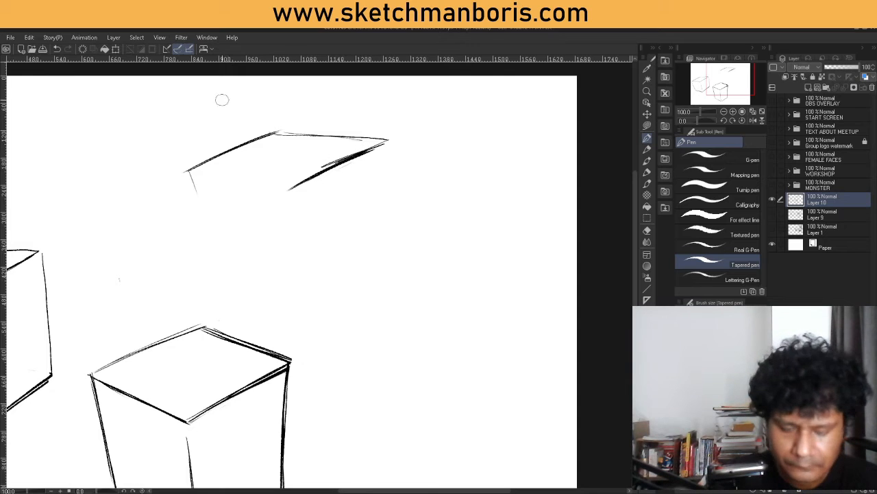
pyautogui.moveTo(188, 171); pyautogui.dragTo(295, 185)
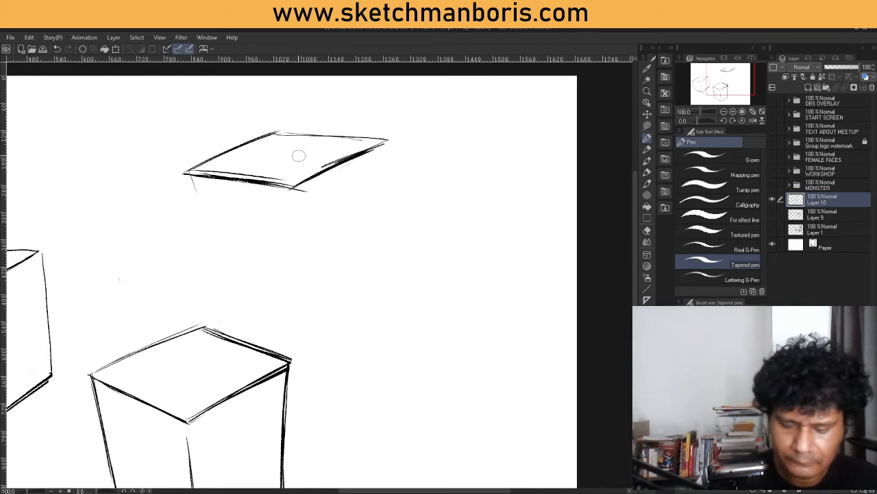
# Step: Erase the parallelogram's doubled inner lines, corner overshoots and the stray stroke under its left corner with the Hard eraser
pyautogui.click(646, 231)
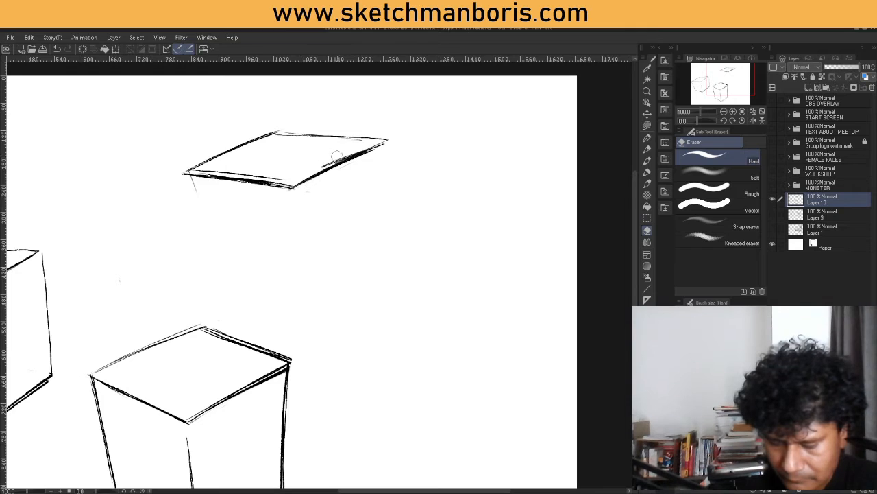
pyautogui.moveTo(323, 166); pyautogui.dragTo(357, 147)
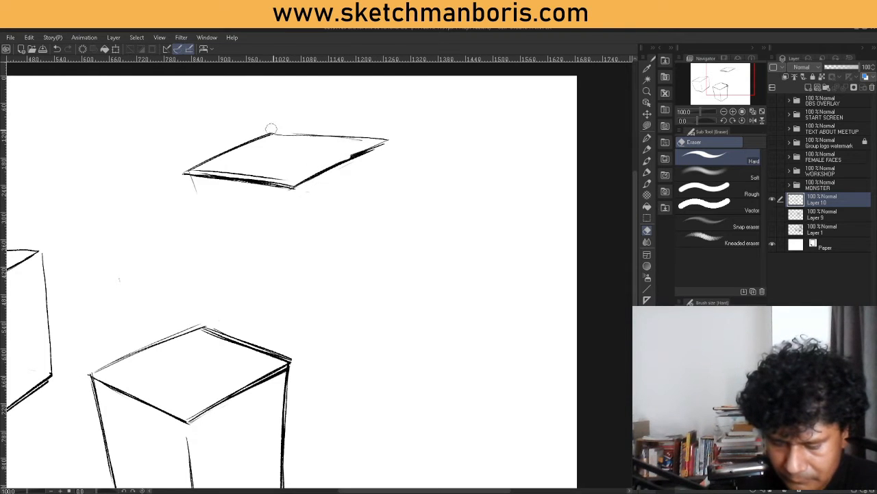
pyautogui.moveTo(197, 170)
pyautogui.mouseDown()
pyautogui.moveTo(274, 174)
pyautogui.moveTo(218, 173)
pyautogui.moveTo(287, 179)
pyautogui.mouseUp()
pyautogui.moveTo(204, 188); pyautogui.dragTo(188, 180)
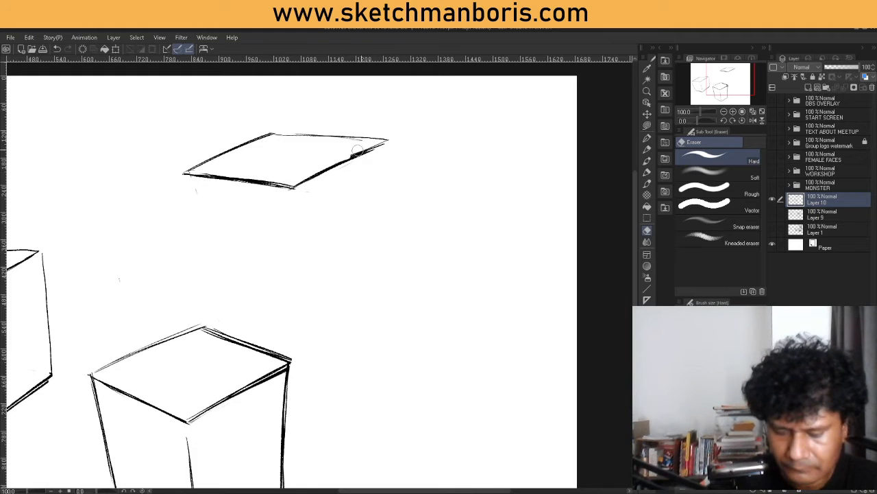
pyautogui.moveTo(347, 154)
pyautogui.mouseDown()
pyautogui.moveTo(359, 150)
pyautogui.moveTo(348, 155)
pyautogui.mouseUp()
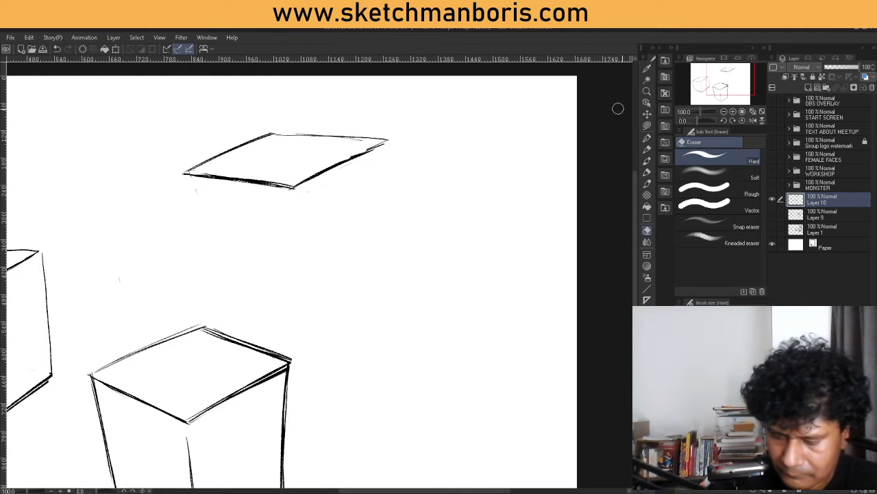
# Step: Draw two Tapered pen strokes meeting in a V below the parallelogram as the new box's bottom edges
pyautogui.click(647, 138)
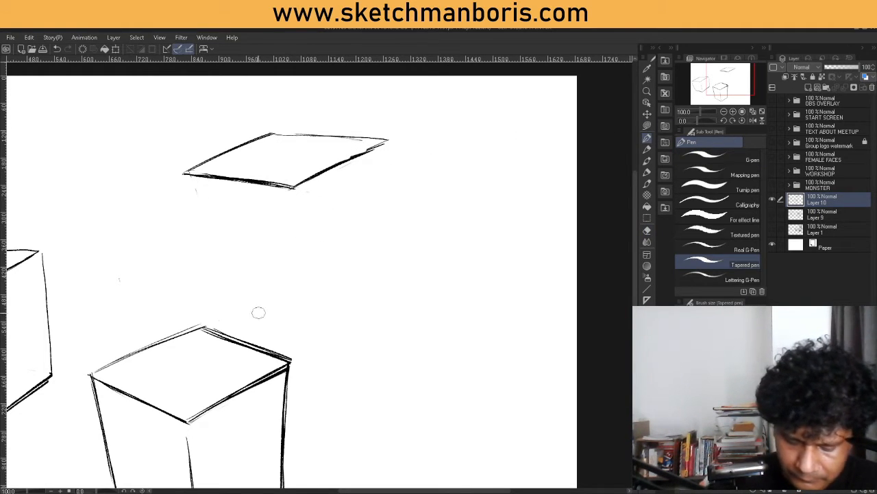
pyautogui.moveTo(238, 316); pyautogui.dragTo(315, 340)
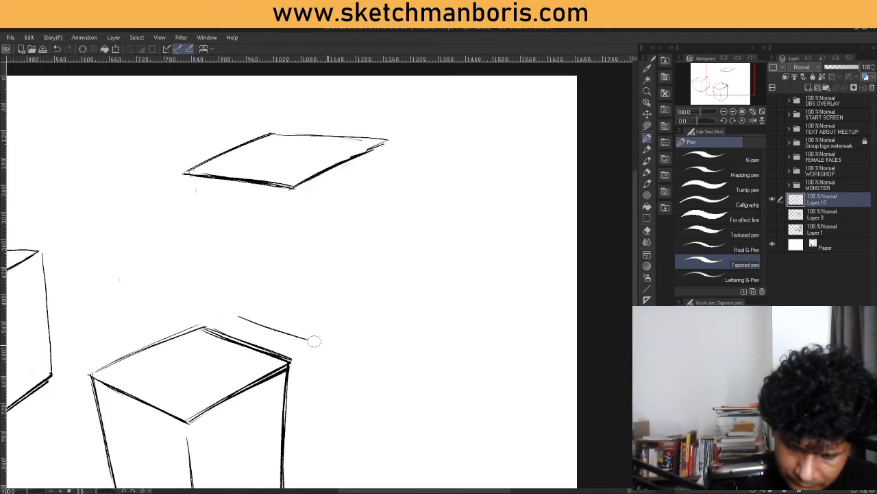
pyautogui.moveTo(231, 316)
pyautogui.mouseDown()
pyautogui.moveTo(340, 351)
pyautogui.moveTo(374, 289)
pyautogui.mouseUp()
pyautogui.moveTo(314, 339); pyautogui.dragTo(388, 278)
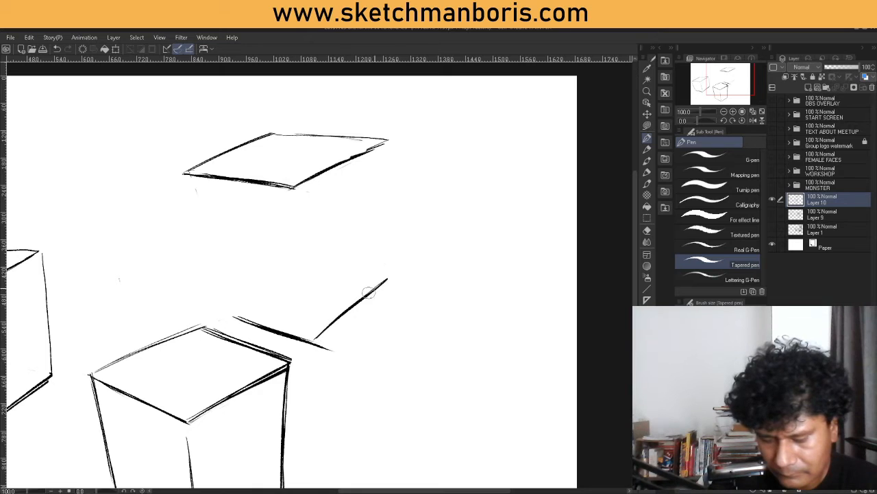
# Step: Connect the parallelogram to the V with three downward edges, reinforcing the right one, and retrace the top face's back edge
pyautogui.moveTo(185, 176); pyautogui.dragTo(237, 320)
pyautogui.moveTo(197, 210); pyautogui.dragTo(240, 321)
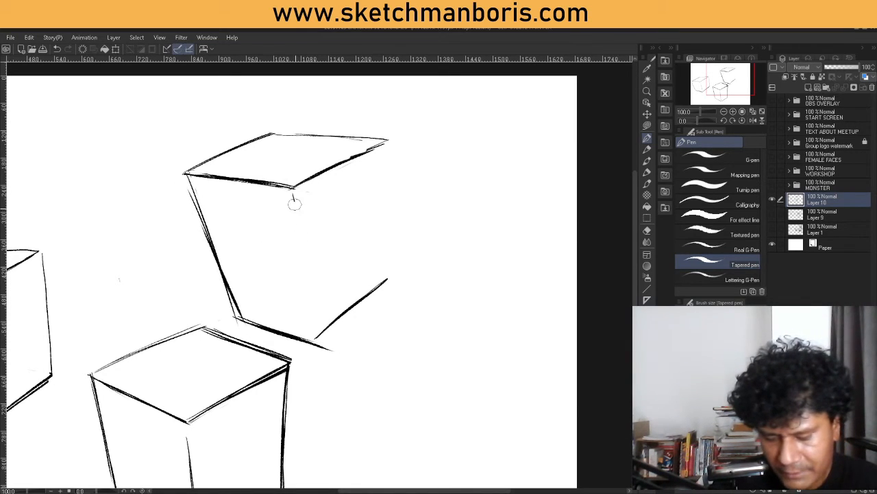
pyautogui.moveTo(293, 199)
pyautogui.mouseDown()
pyautogui.moveTo(318, 348)
pyautogui.moveTo(315, 338)
pyautogui.mouseUp()
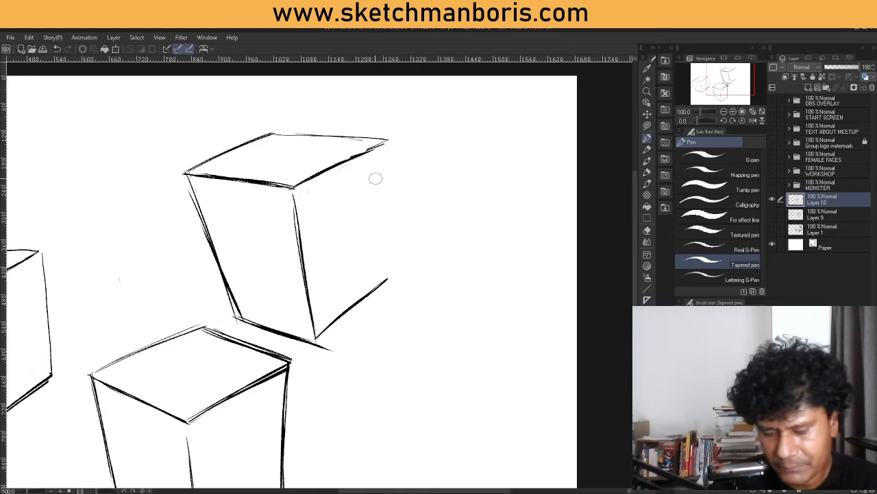
pyautogui.moveTo(271, 134)
pyautogui.mouseDown()
pyautogui.moveTo(385, 140)
pyautogui.moveTo(306, 178)
pyautogui.moveTo(385, 140)
pyautogui.moveTo(348, 159)
pyautogui.moveTo(365, 162)
pyautogui.moveTo(370, 271)
pyautogui.mouseUp()
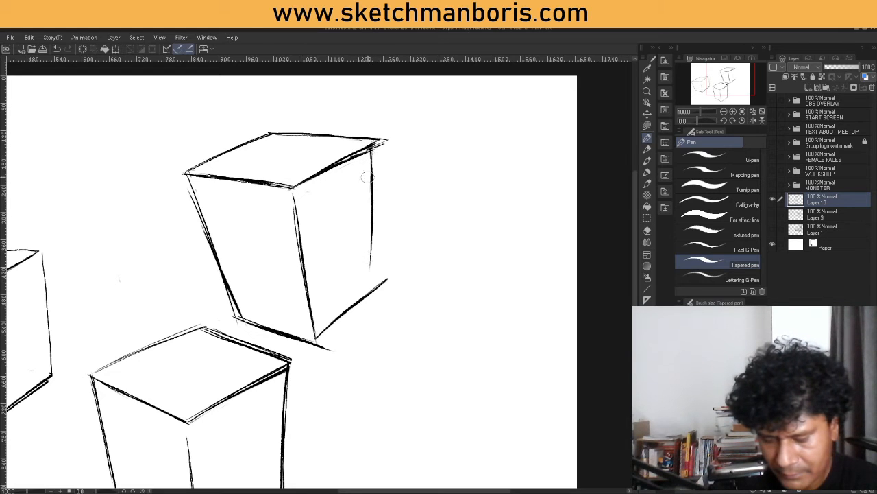
pyautogui.moveTo(369, 154); pyautogui.dragTo(368, 277)
pyautogui.moveTo(368, 185); pyautogui.dragTo(368, 295)
pyautogui.moveTo(368, 264); pyautogui.dragTo(369, 319)
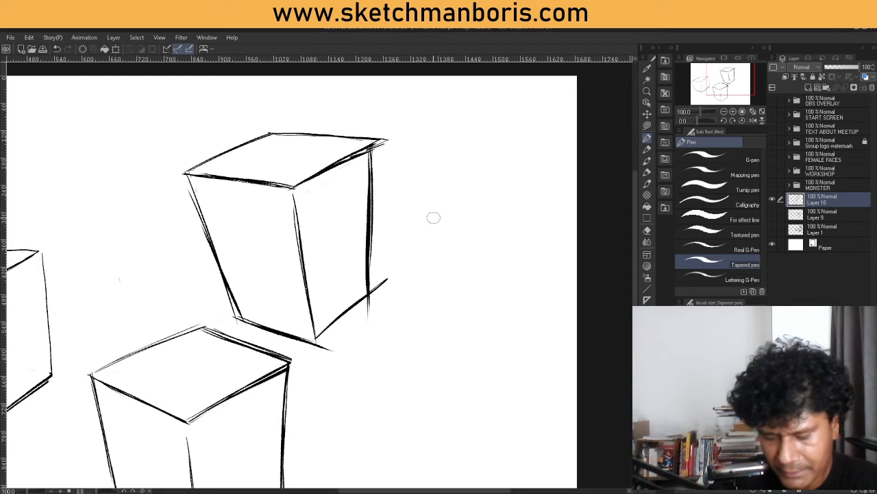
# Step: Erase the line overshoots past the new box's bottom front corner and below its right vertical edge with the Hard eraser
pyautogui.click(646, 231)
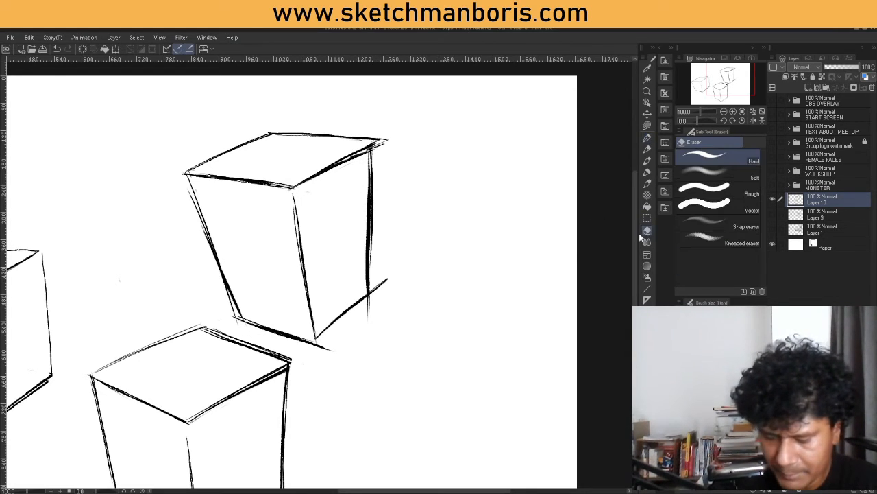
pyautogui.click(318, 345)
pyautogui.moveTo(349, 322); pyautogui.dragTo(338, 339)
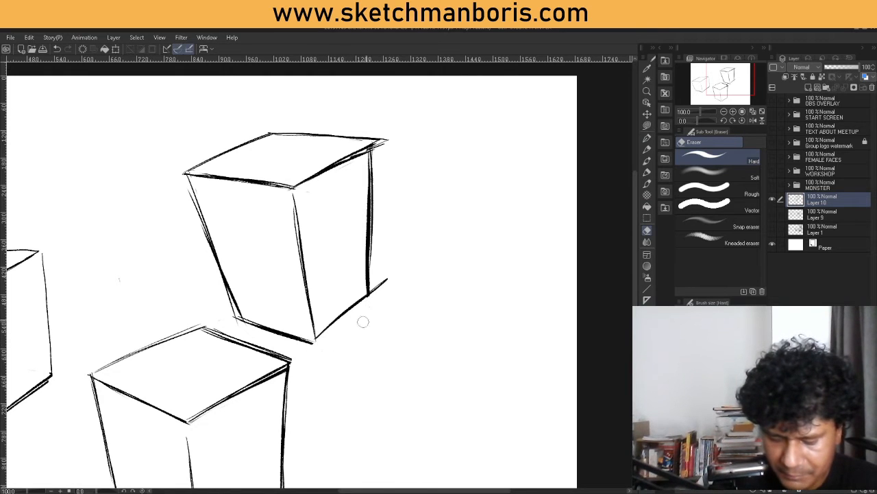
# Step: Erase the line overshoots at the upper box's bottom right and top right corners with the Hard eraser
pyautogui.moveTo(381, 285); pyautogui.dragTo(372, 290)
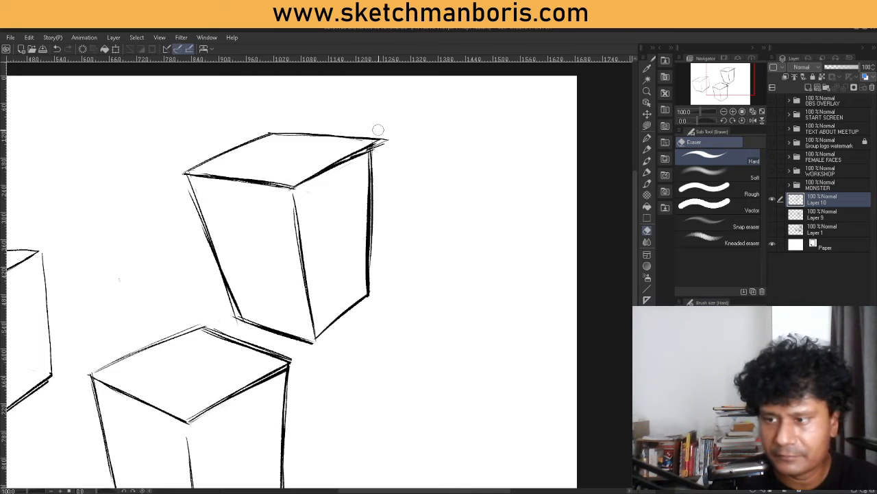
pyautogui.moveTo(376, 155); pyautogui.dragTo(384, 141)
# Step: Reinforce the upper box's top right corner and retrace its slanted left edge with the Tapered pen
pyautogui.click(647, 139)
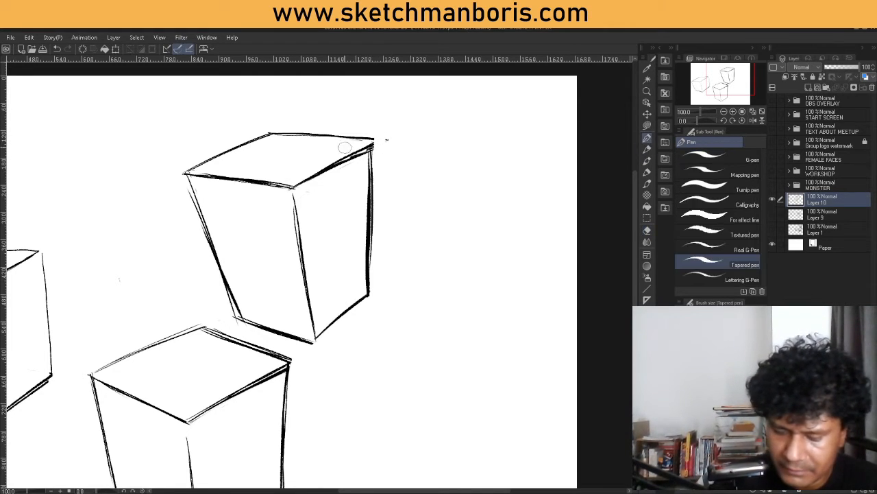
pyautogui.moveTo(335, 162); pyautogui.dragTo(378, 136)
pyautogui.moveTo(190, 177); pyautogui.dragTo(218, 260)
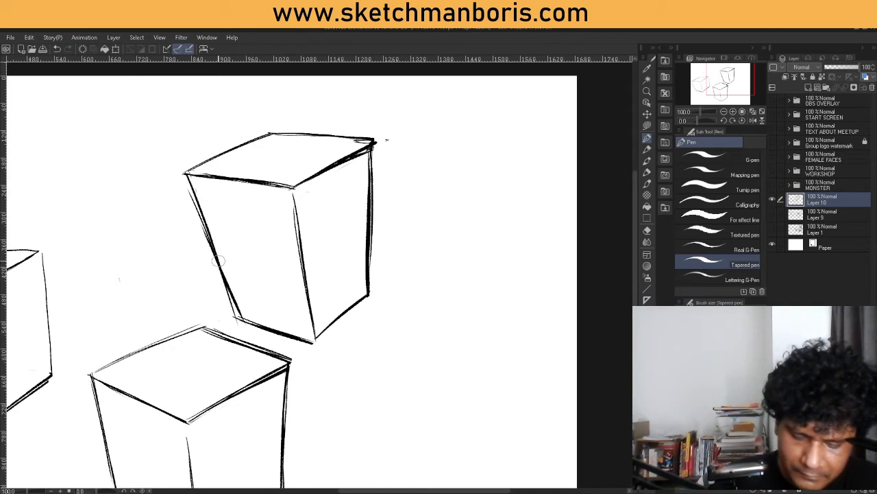
pyautogui.moveTo(186, 177); pyautogui.dragTo(237, 310)
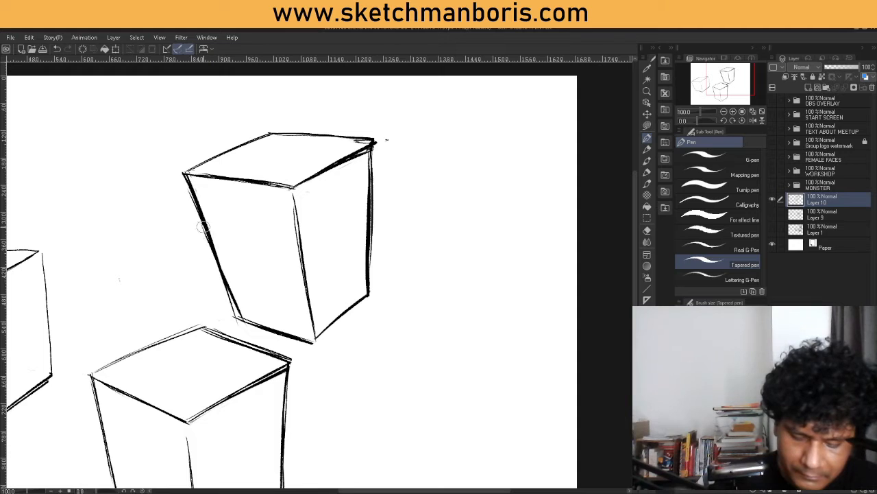
pyautogui.moveTo(204, 227); pyautogui.dragTo(235, 305)
# Step: Erase the upper box's doubled bottom left edge and redraw it as one clean Tapered pen line
pyautogui.press('e')
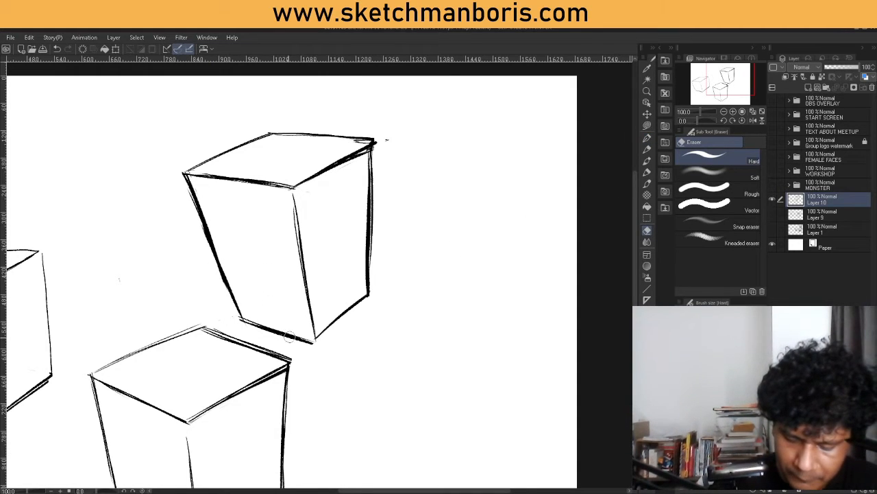
pyautogui.moveTo(285, 340)
pyautogui.mouseDown()
pyautogui.moveTo(301, 341)
pyautogui.moveTo(244, 320)
pyautogui.moveTo(305, 338)
pyautogui.mouseUp()
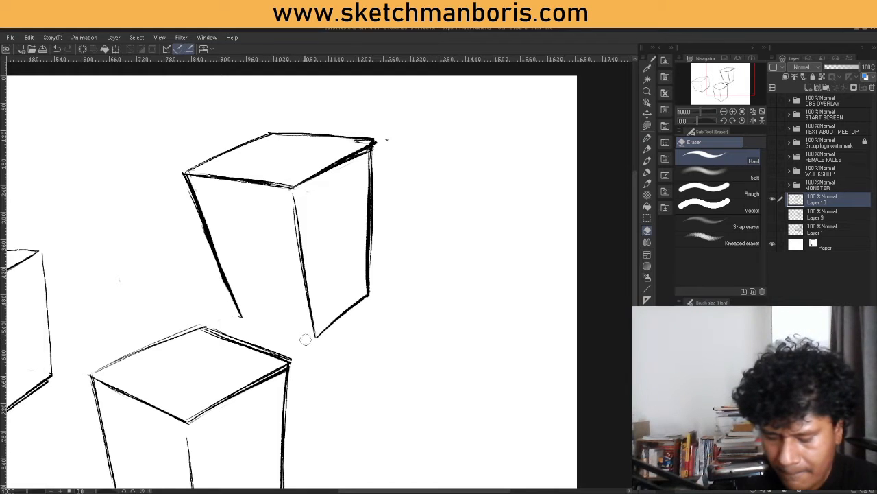
pyautogui.press('p')
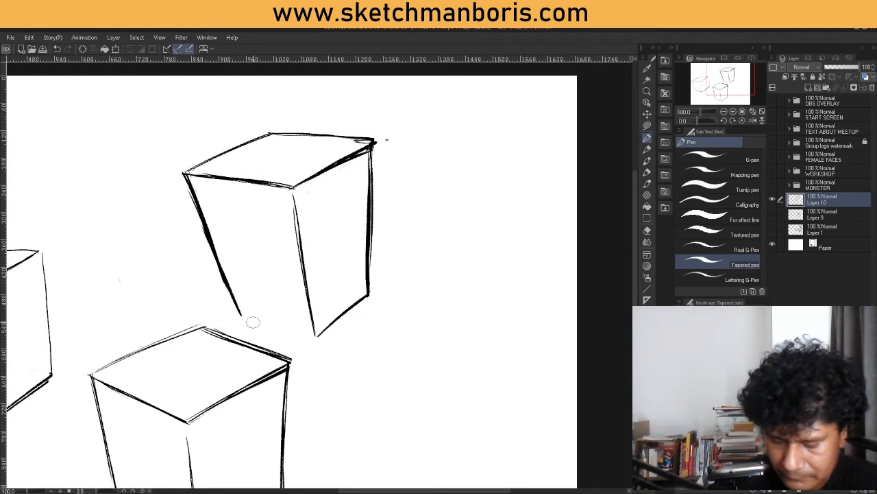
pyautogui.moveTo(241, 315); pyautogui.dragTo(315, 337)
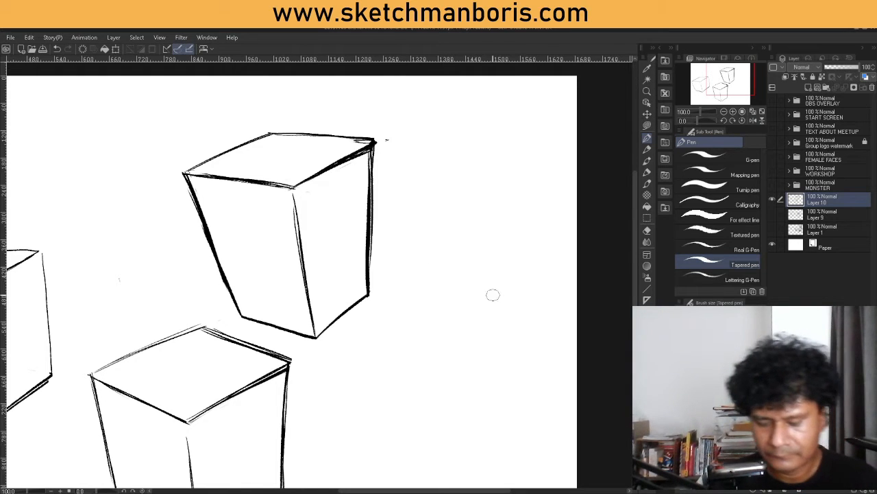
# Step: Start another box in the empty space below and right of the upper box, drawing its slanted left edge and parallelogram top face
pyautogui.moveTo(428, 333); pyautogui.dragTo(411, 200)
pyautogui.click(645, 141)
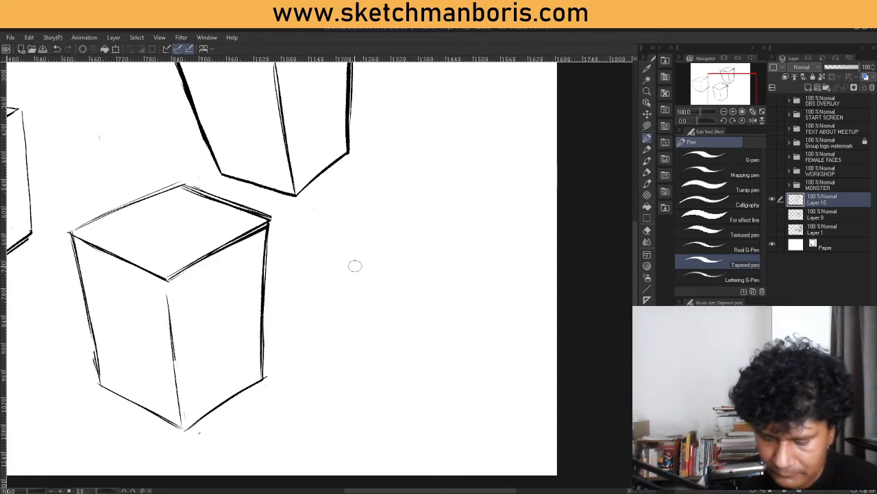
pyautogui.moveTo(350, 237); pyautogui.dragTo(384, 381)
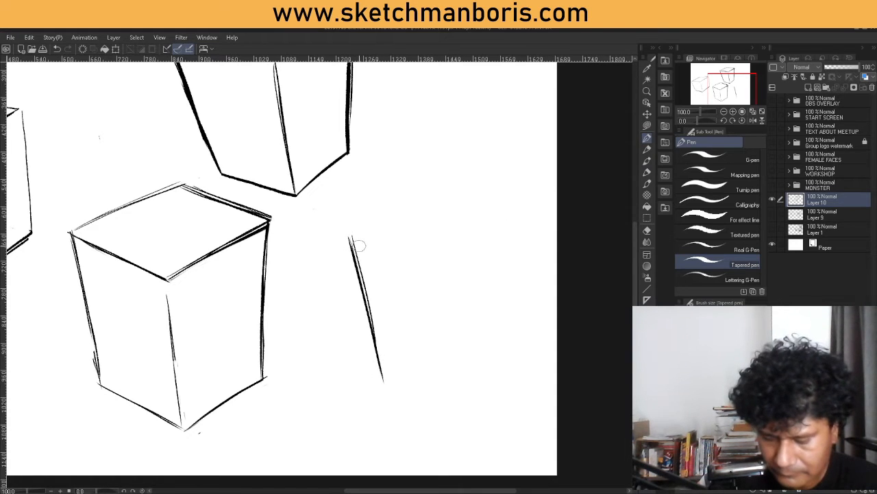
pyautogui.moveTo(352, 239); pyautogui.dragTo(451, 283)
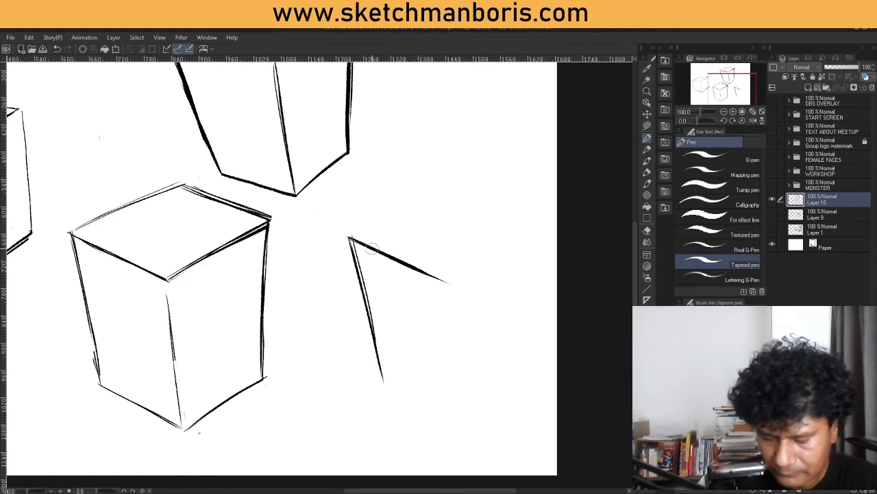
pyautogui.moveTo(347, 234); pyautogui.dragTo(438, 198)
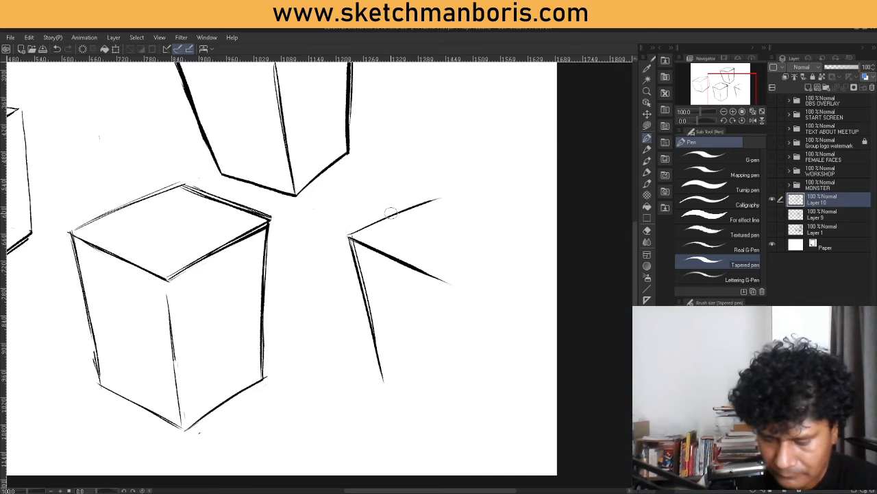
pyautogui.moveTo(357, 230)
pyautogui.mouseDown()
pyautogui.moveTo(444, 193)
pyautogui.moveTo(536, 229)
pyautogui.mouseUp()
pyautogui.moveTo(445, 277); pyautogui.dragTo(536, 230)
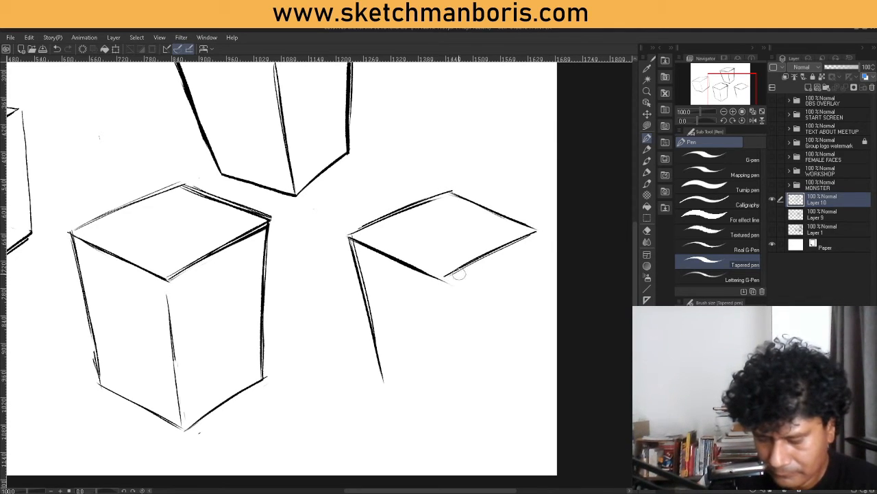
# Step: Draw the new box's front and right vertical edges down from the parallelogram with repeated Tapered pen strokes
pyautogui.moveTo(439, 280); pyautogui.dragTo(451, 415)
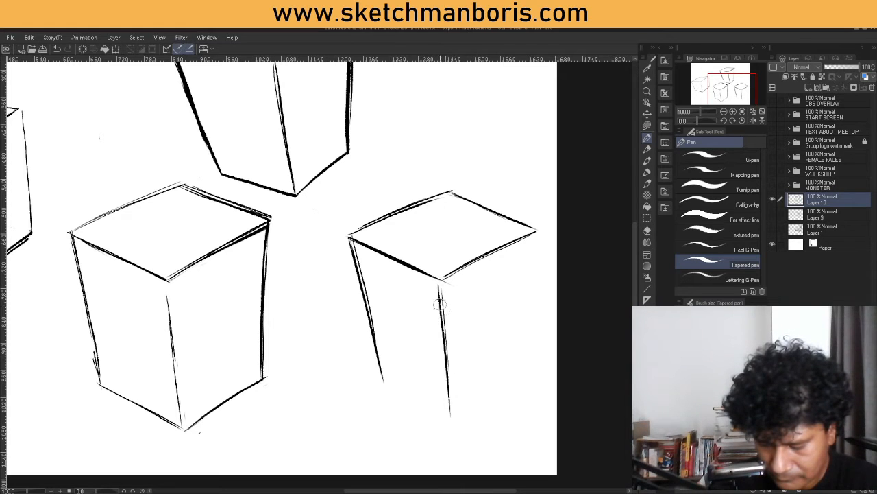
pyautogui.moveTo(440, 302); pyautogui.dragTo(451, 425)
pyautogui.moveTo(528, 239)
pyautogui.mouseDown()
pyautogui.moveTo(534, 316)
pyautogui.moveTo(530, 354)
pyautogui.moveTo(521, 314)
pyautogui.moveTo(525, 362)
pyautogui.mouseUp()
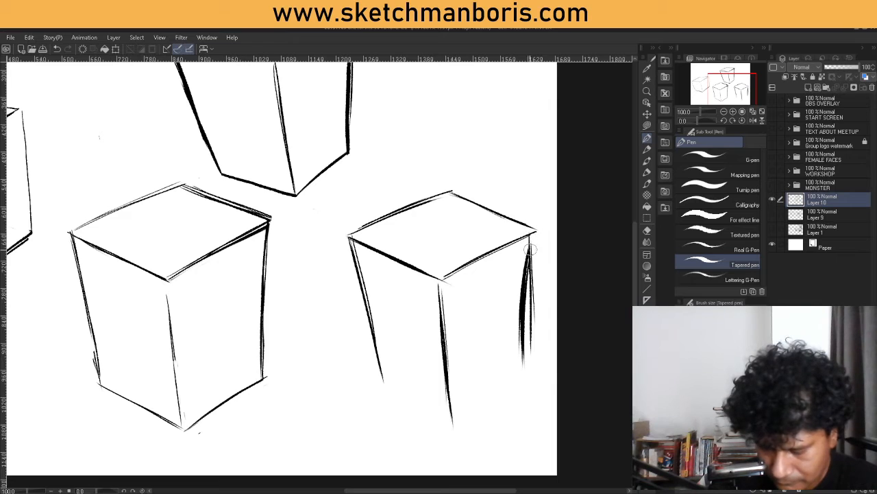
pyautogui.moveTo(534, 223); pyautogui.dragTo(524, 347)
pyautogui.moveTo(529, 257); pyautogui.dragTo(524, 374)
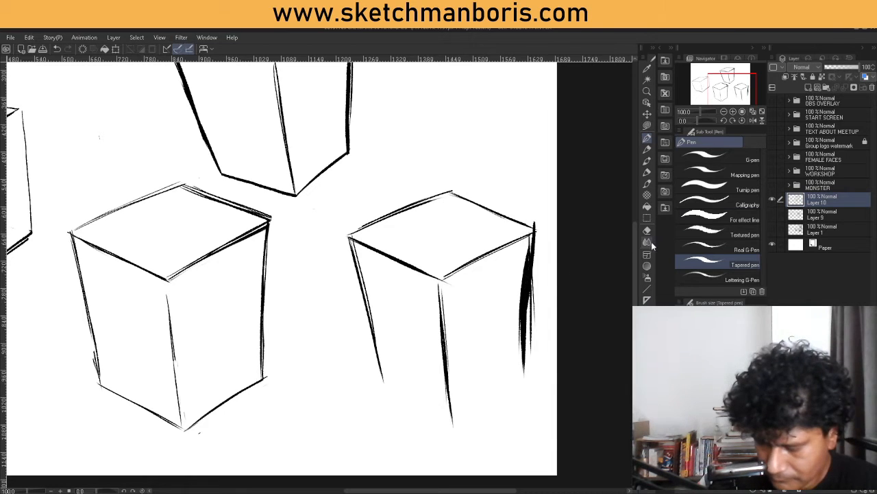
# Step: Trim the new box's overly thick right vertical edge and its top overshoot with the Hard eraser
pyautogui.click(647, 231)
pyautogui.moveTo(521, 271)
pyautogui.mouseDown()
pyautogui.moveTo(513, 341)
pyautogui.moveTo(515, 360)
pyautogui.moveTo(534, 343)
pyautogui.moveTo(534, 383)
pyautogui.mouseUp()
pyautogui.moveTo(536, 219); pyautogui.dragTo(537, 224)
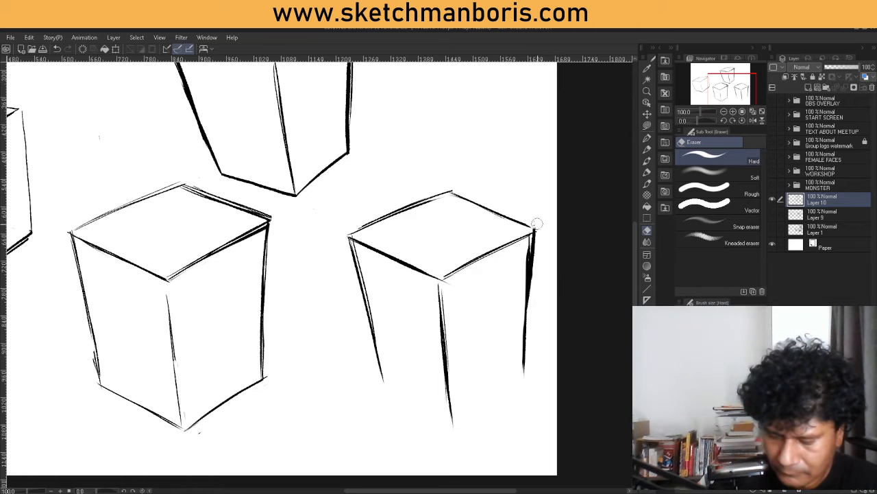
# Step: Close the new box with two Tapered pen bottom edges meeting in a V at the front vertical edge
pyautogui.press('p')
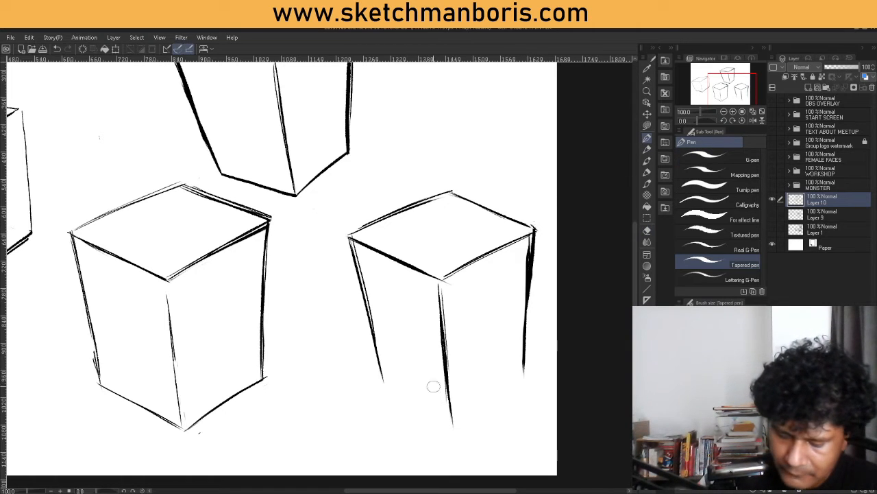
pyautogui.moveTo(383, 381)
pyautogui.mouseDown()
pyautogui.moveTo(459, 433)
pyautogui.moveTo(528, 372)
pyautogui.mouseUp()
pyautogui.moveTo(452, 428); pyautogui.dragTo(528, 372)
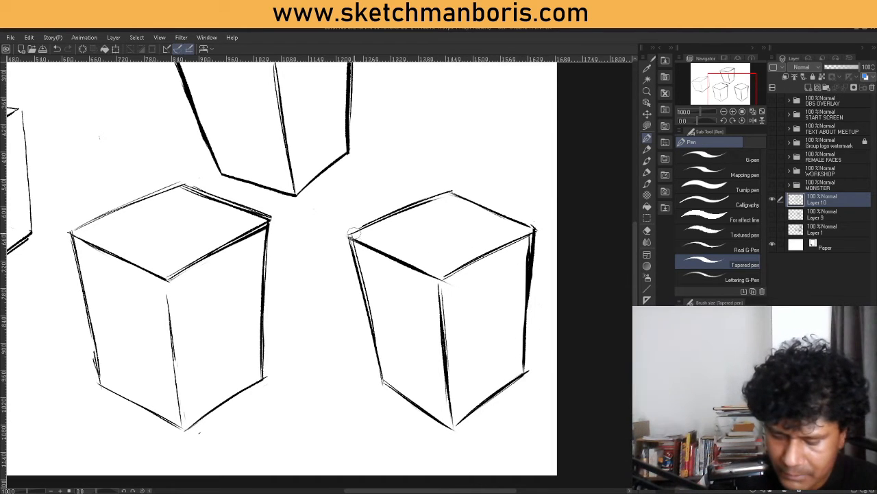
# Step: Retrace the new box's left vertical edge and its top face's back left and front right edges
pyautogui.moveTo(355, 233); pyautogui.dragTo(370, 326)
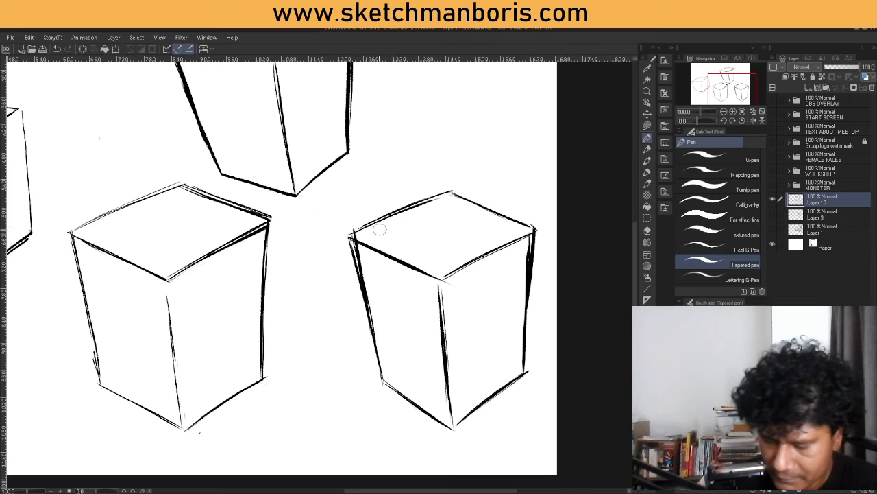
pyautogui.moveTo(348, 236); pyautogui.dragTo(458, 193)
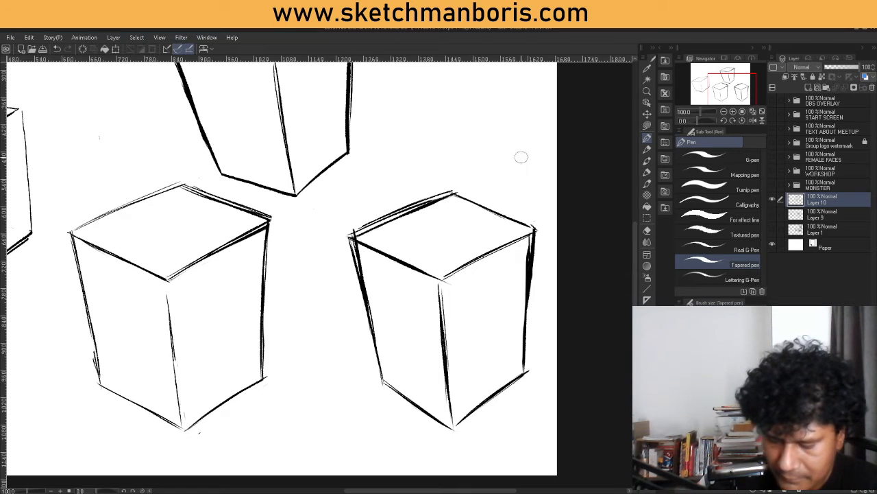
pyautogui.moveTo(440, 279); pyautogui.dragTo(535, 227)
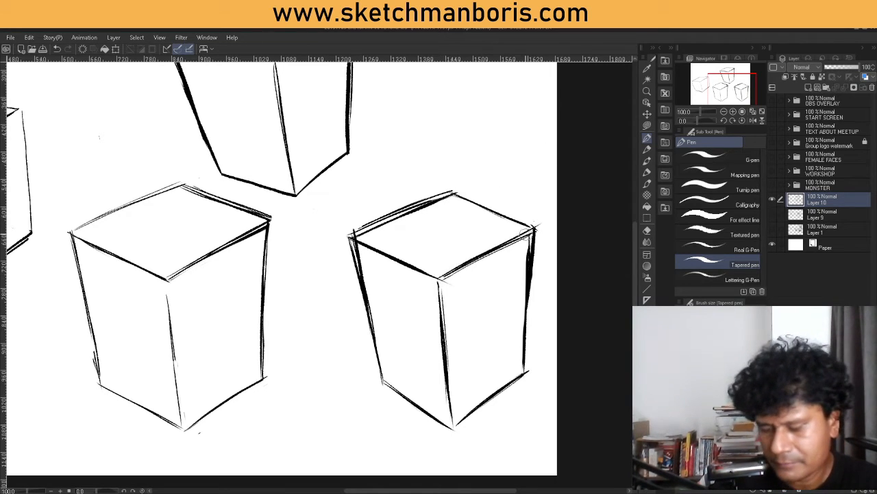
# Step: Erase the new box's doubled outer lines and corner overshoots, and redraw its right vertical edge with the Tapered pen
pyautogui.press('e')
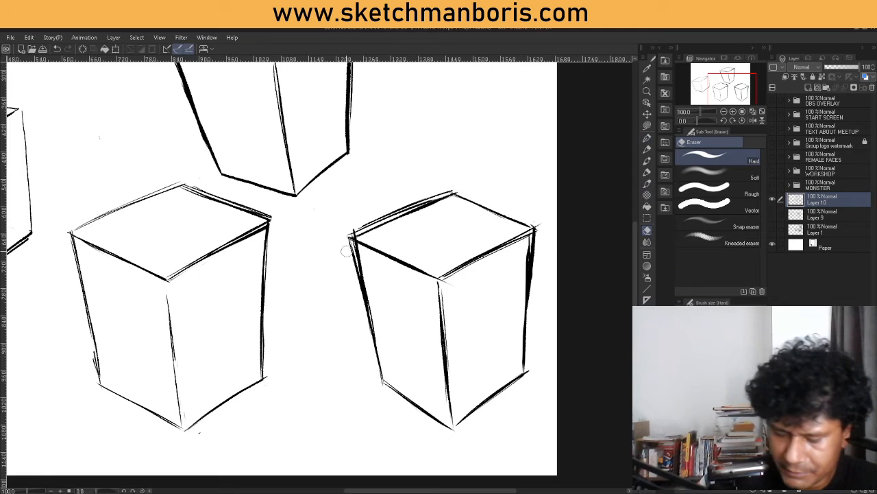
pyautogui.moveTo(347, 250)
pyautogui.mouseDown()
pyautogui.moveTo(349, 226)
pyautogui.moveTo(344, 235)
pyautogui.moveTo(445, 190)
pyautogui.moveTo(406, 204)
pyautogui.mouseUp()
pyautogui.moveTo(536, 228); pyautogui.dragTo(532, 280)
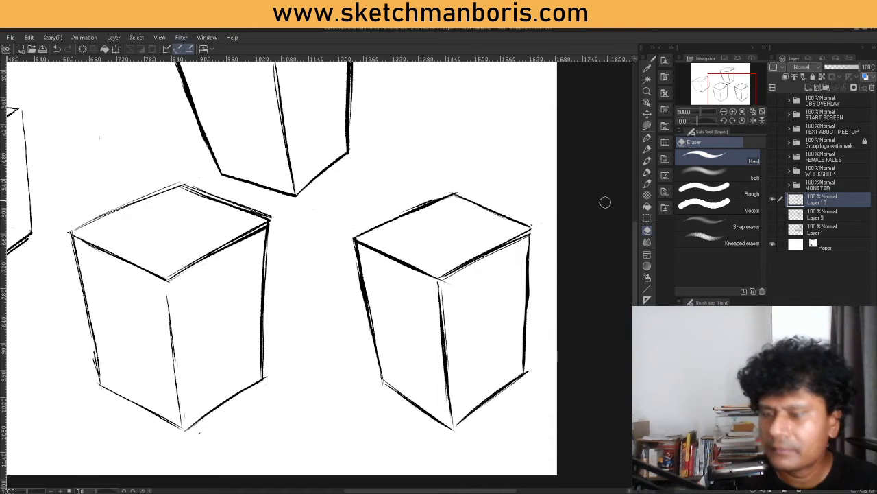
pyautogui.press('p')
pyautogui.moveTo(531, 232); pyautogui.dragTo(527, 329)
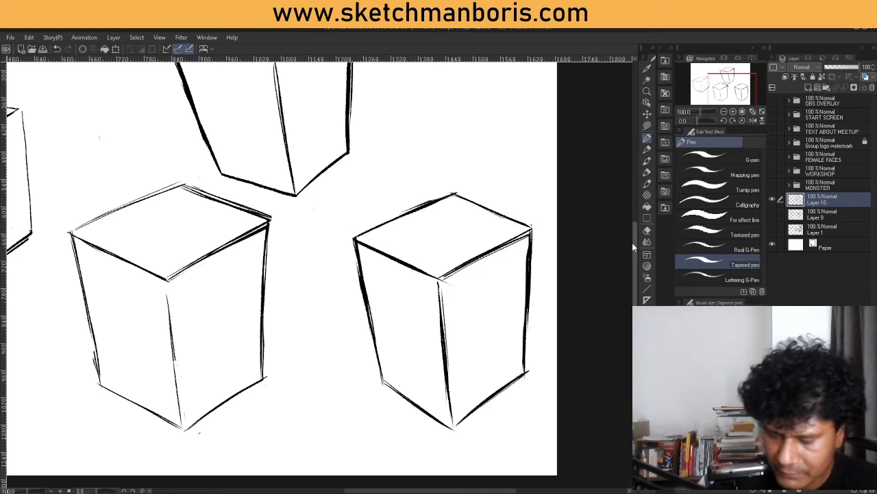
# Step: Erase the doubled lines along the middle box's top face at its front right, back right and back left edges
pyautogui.moveTo(636, 253)
pyautogui.mouseDown()
pyautogui.moveTo(635, 220)
pyautogui.moveTo(635, 257)
pyautogui.mouseUp()
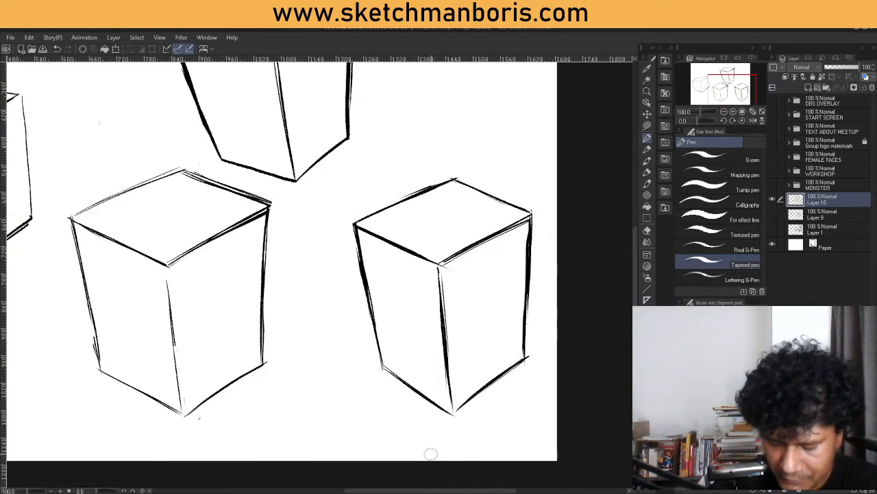
pyautogui.moveTo(436, 491); pyautogui.dragTo(402, 490)
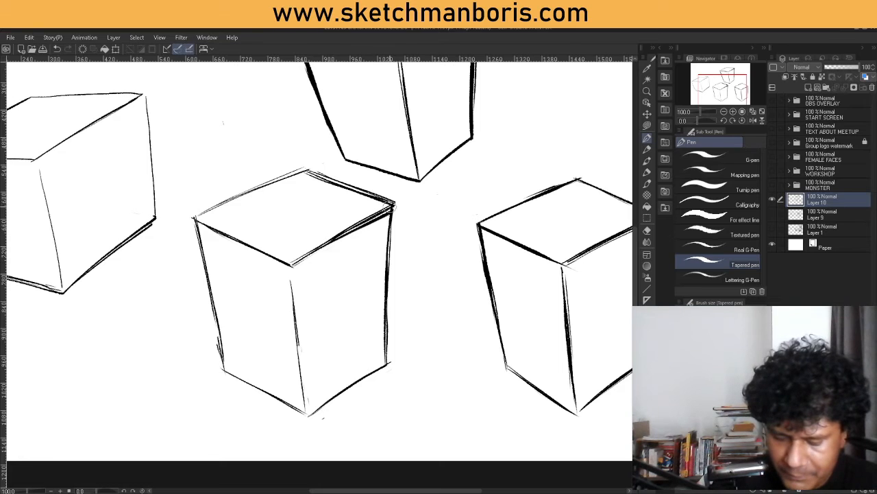
pyautogui.click(647, 231)
pyautogui.moveTo(381, 220)
pyautogui.mouseDown()
pyautogui.moveTo(324, 248)
pyautogui.moveTo(389, 214)
pyautogui.moveTo(327, 246)
pyautogui.mouseUp()
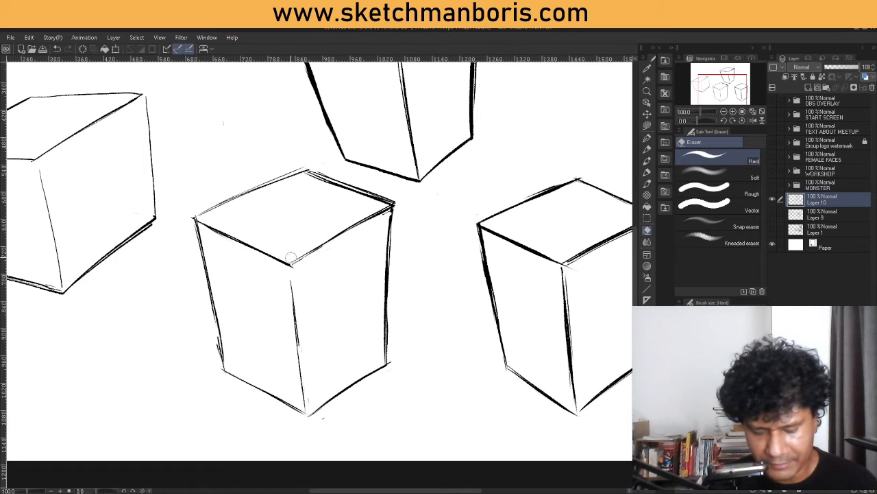
pyautogui.scroll(2, 291, 257)
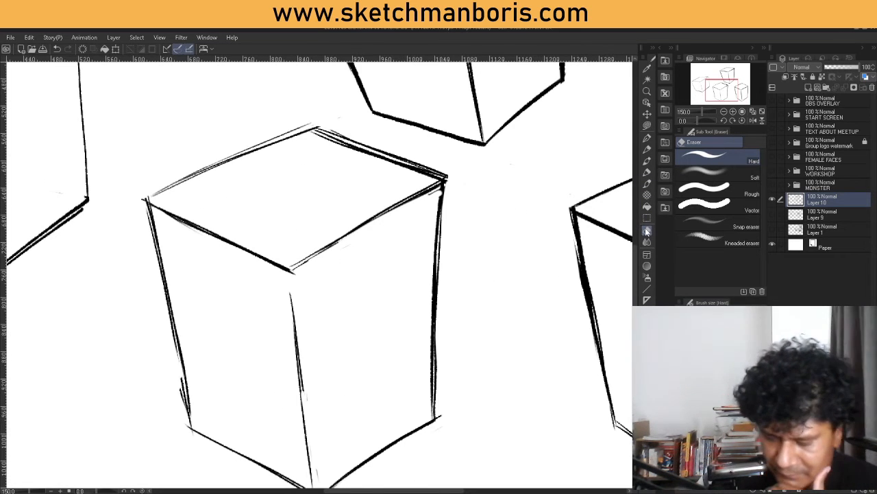
pyautogui.moveTo(325, 136)
pyautogui.mouseDown()
pyautogui.moveTo(410, 171)
pyautogui.moveTo(363, 151)
pyautogui.moveTo(400, 171)
pyautogui.mouseUp()
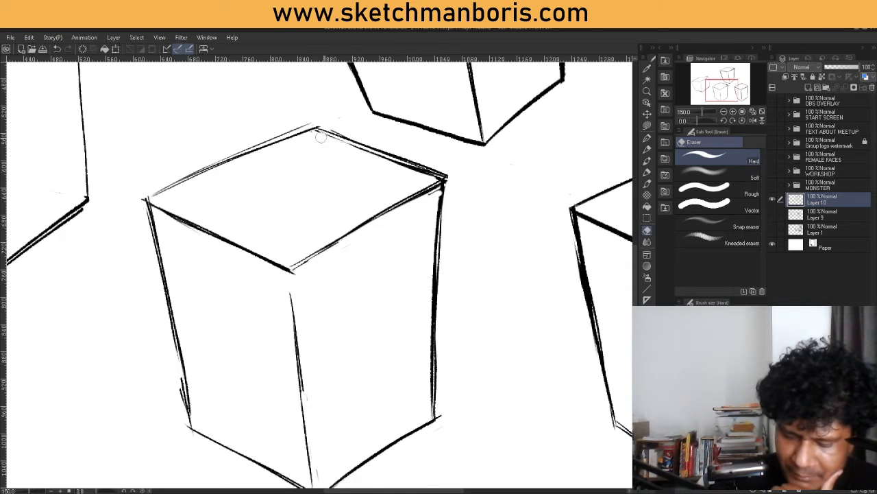
pyautogui.moveTo(320, 137); pyautogui.dragTo(405, 174)
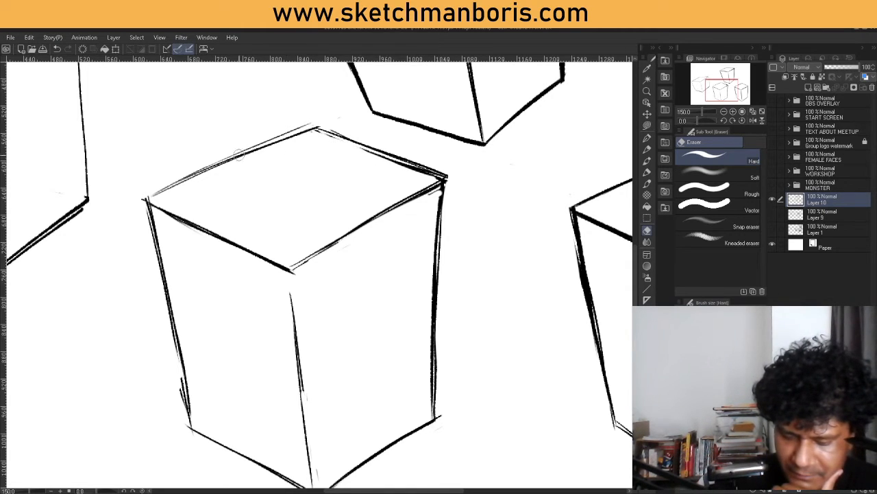
pyautogui.moveTo(289, 129)
pyautogui.mouseDown()
pyautogui.moveTo(235, 146)
pyautogui.moveTo(269, 151)
pyautogui.mouseUp()
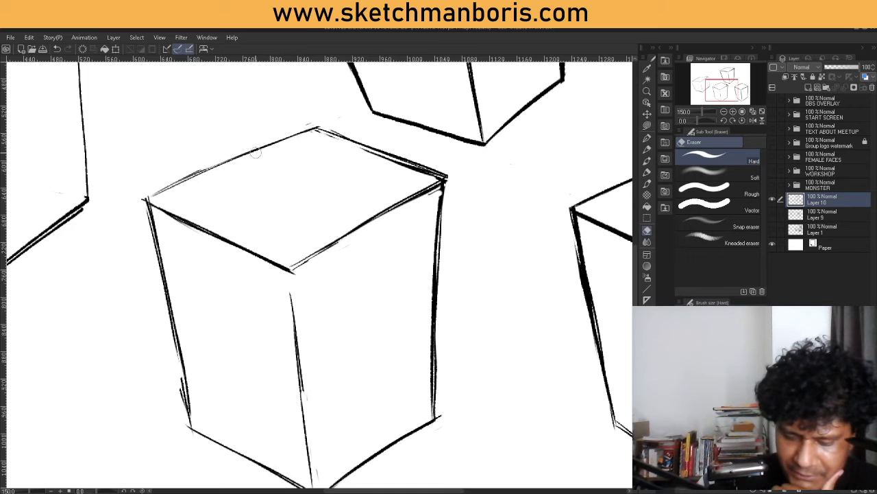
# Step: Draw a smaller parallelogram inside the middle box's top face with the Tapered pen and add inner wall lines to hollow it out
pyautogui.click(646, 138)
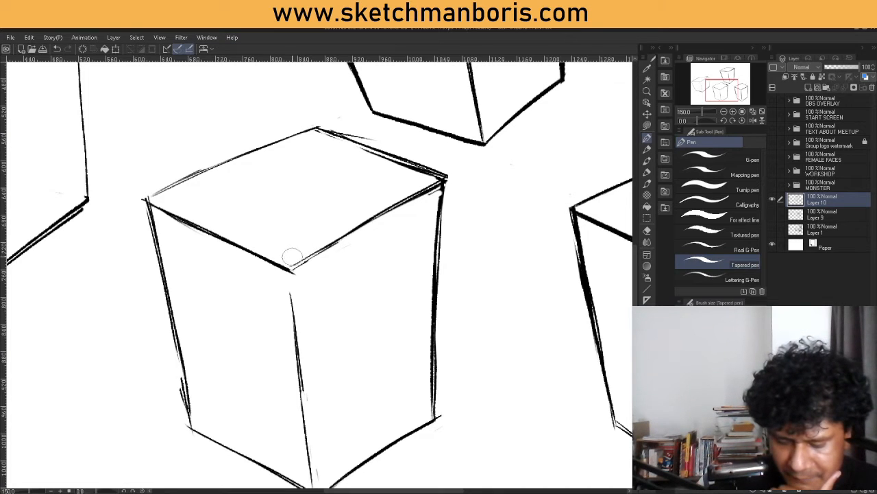
pyautogui.moveTo(291, 259); pyautogui.dragTo(427, 180)
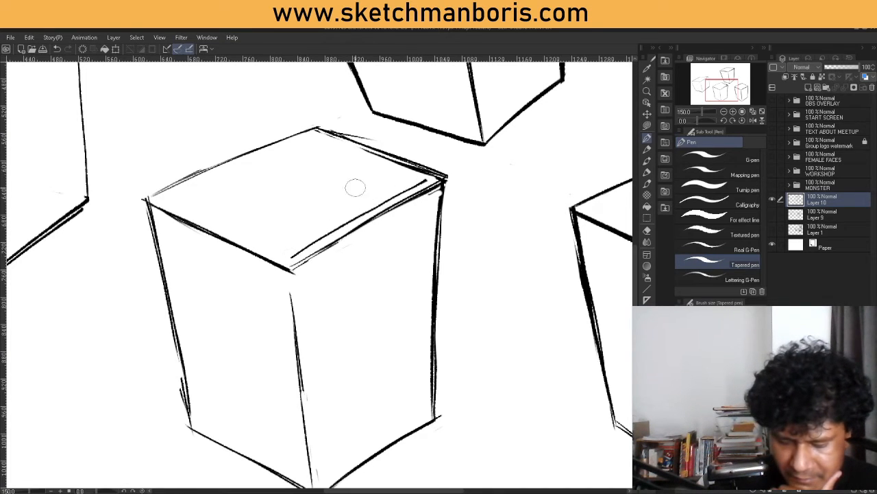
pyautogui.moveTo(165, 198); pyautogui.dragTo(319, 129)
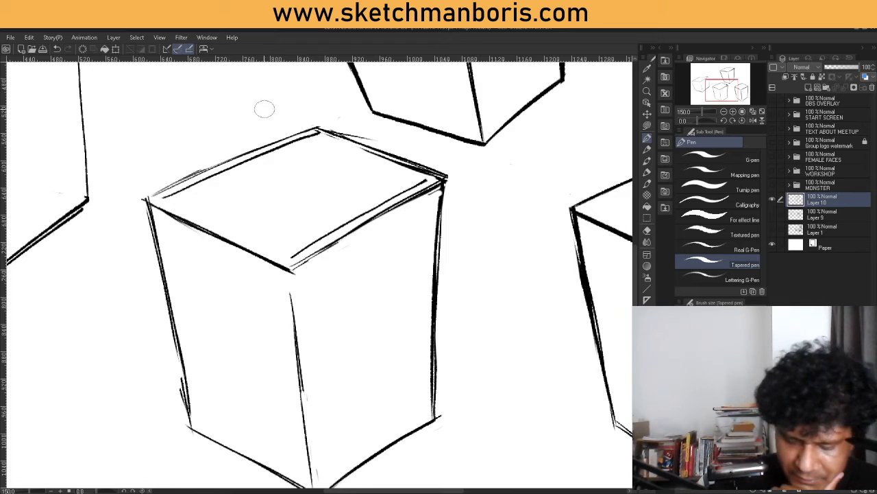
pyautogui.moveTo(165, 198); pyautogui.dragTo(291, 258)
pyautogui.moveTo(322, 137)
pyautogui.mouseDown()
pyautogui.moveTo(427, 180)
pyautogui.moveTo(420, 168)
pyautogui.mouseUp()
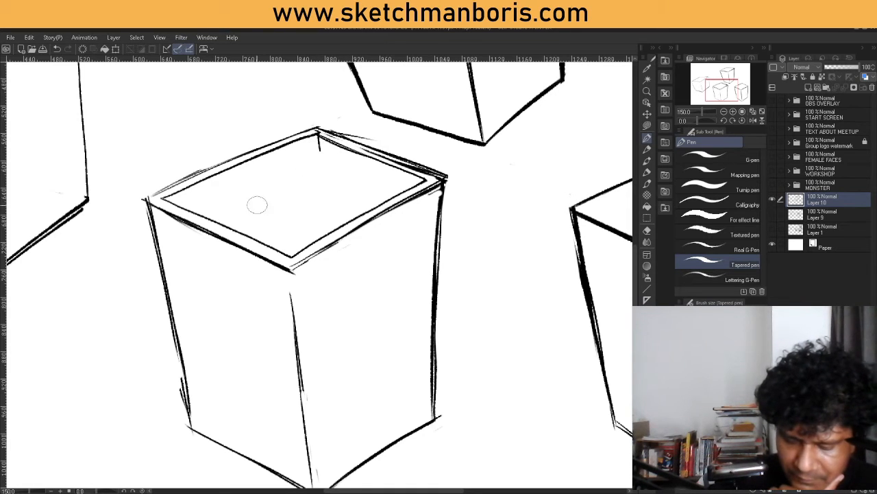
pyautogui.moveTo(181, 206)
pyautogui.mouseDown()
pyautogui.moveTo(319, 150)
pyautogui.moveTo(406, 182)
pyautogui.mouseUp()
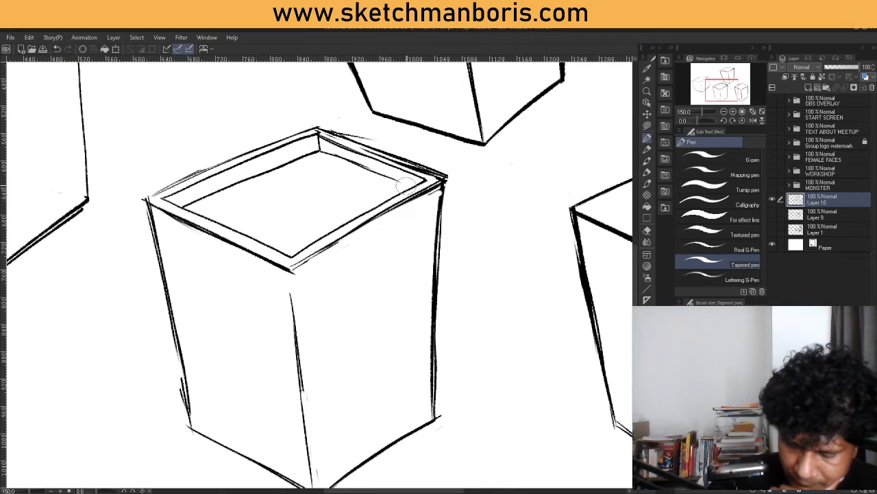
pyautogui.moveTo(336, 153); pyautogui.dragTo(414, 189)
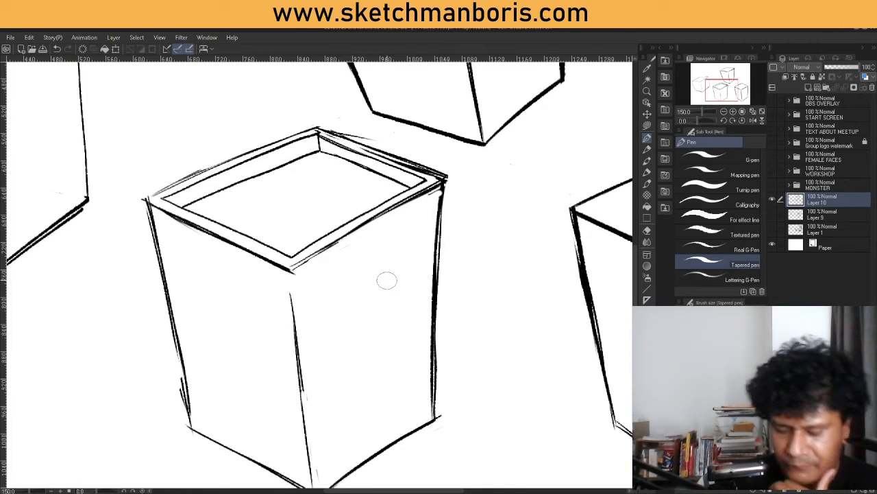
# Step: Erase the doubled lines along the middle box's back right top edge and redraw that edge with the Tapered pen
pyautogui.click(648, 231)
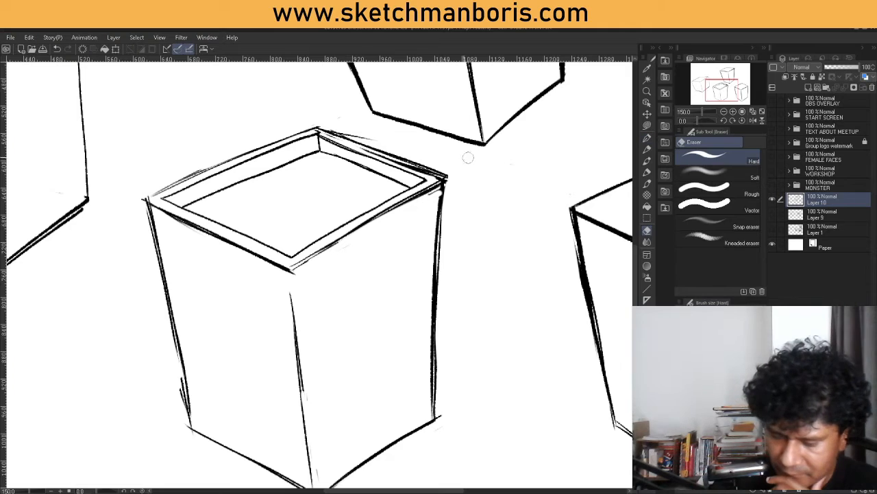
pyautogui.moveTo(343, 137); pyautogui.dragTo(439, 180)
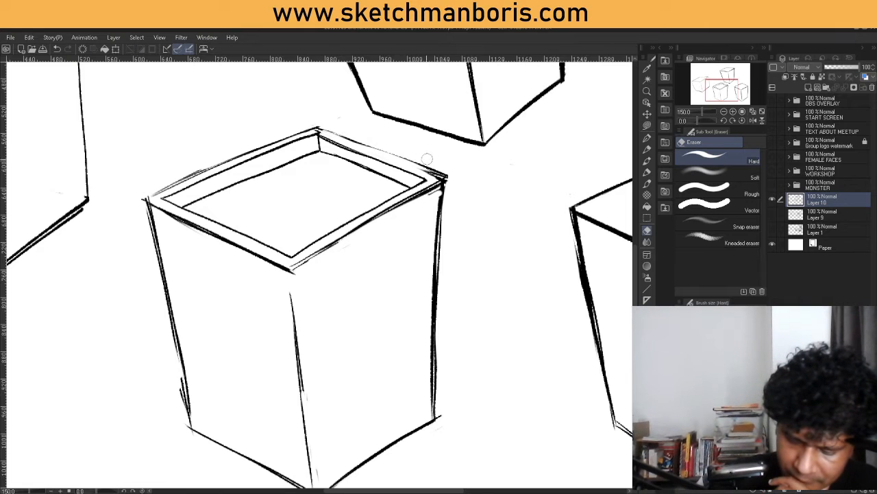
pyautogui.moveTo(418, 163); pyautogui.dragTo(453, 179)
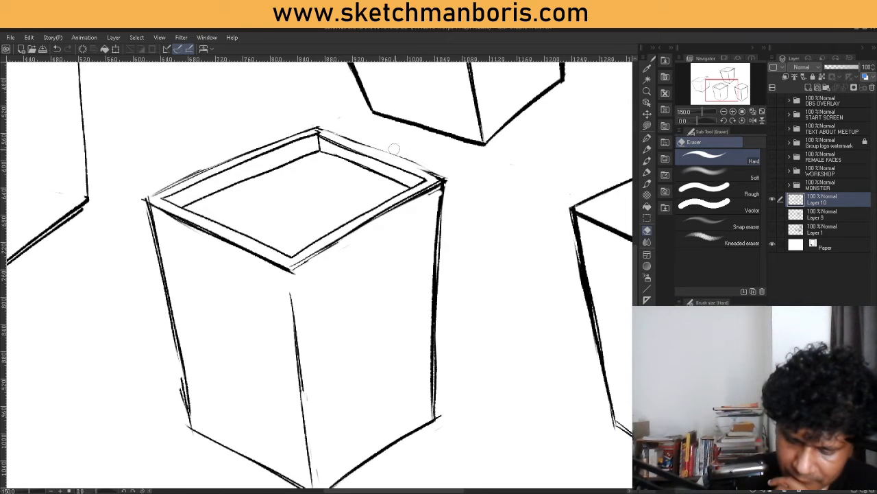
pyautogui.click(648, 137)
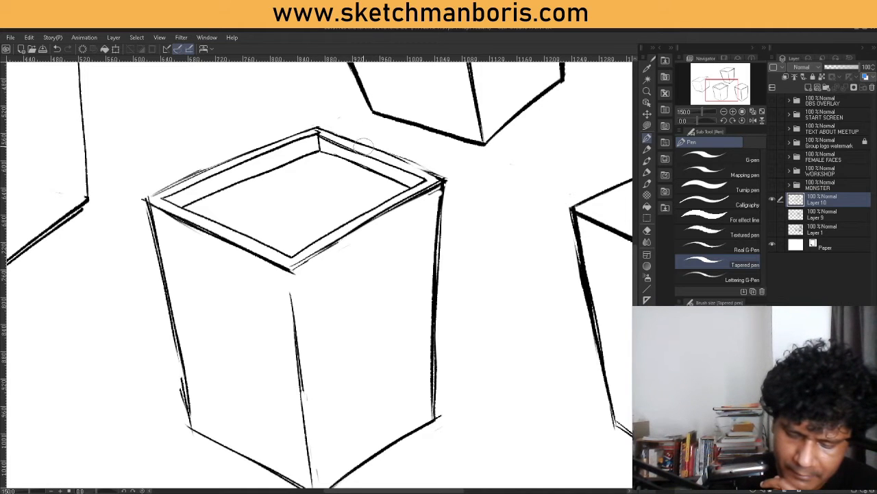
pyautogui.moveTo(363, 147); pyautogui.dragTo(442, 178)
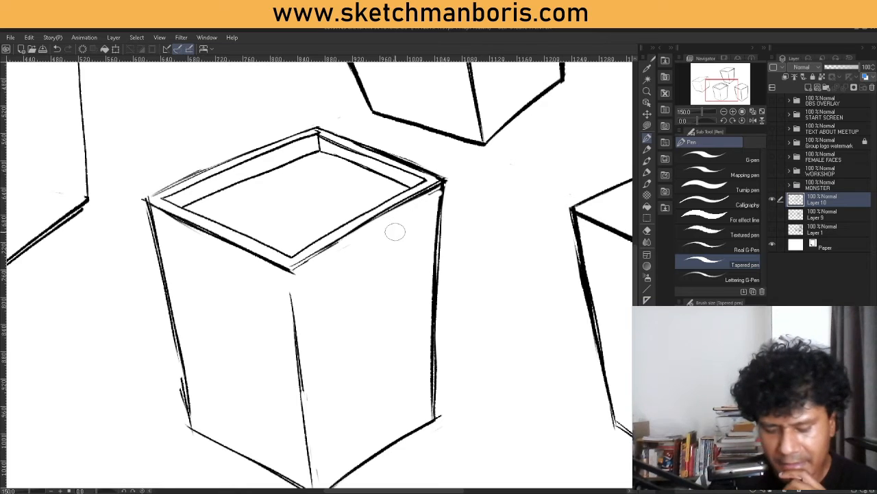
# Step: Erase the stray strokes and doubled lines along the middle box's left and right vertical edges
pyautogui.click(648, 232)
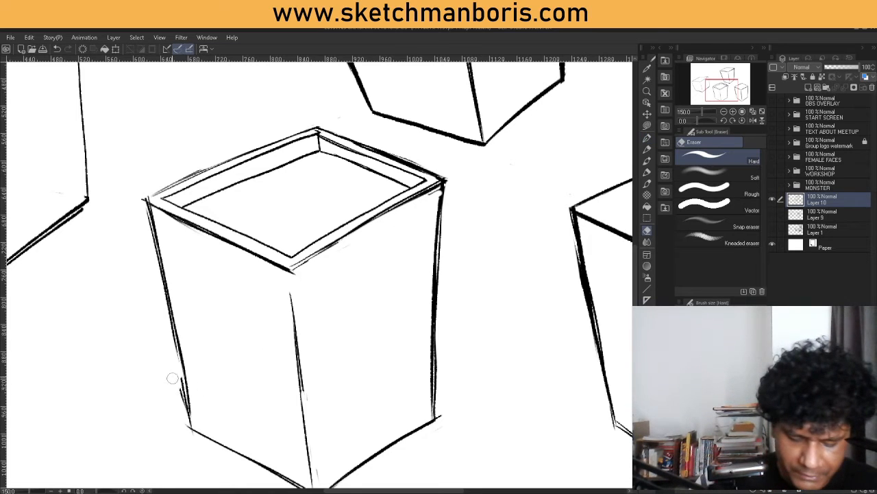
pyautogui.moveTo(172, 378)
pyautogui.mouseDown()
pyautogui.moveTo(182, 414)
pyautogui.moveTo(178, 370)
pyautogui.moveTo(188, 424)
pyautogui.mouseUp()
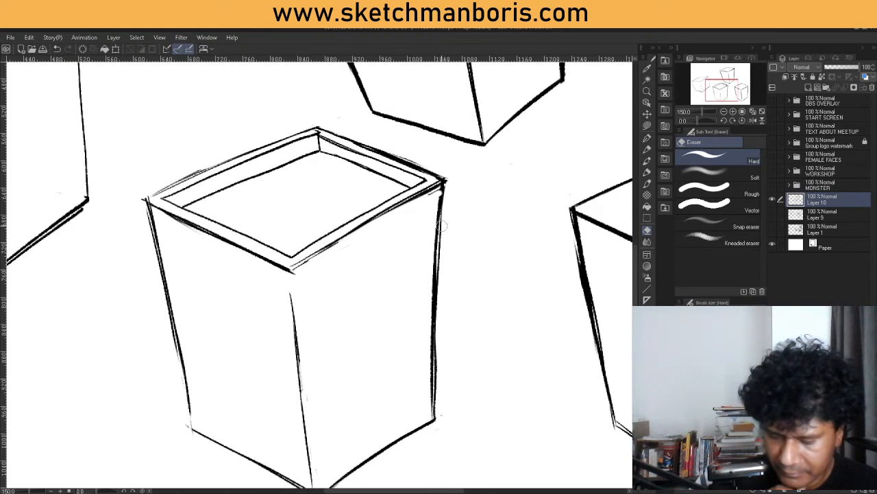
pyautogui.moveTo(441, 247); pyautogui.dragTo(437, 368)
pyautogui.moveTo(438, 337); pyautogui.dragTo(437, 387)
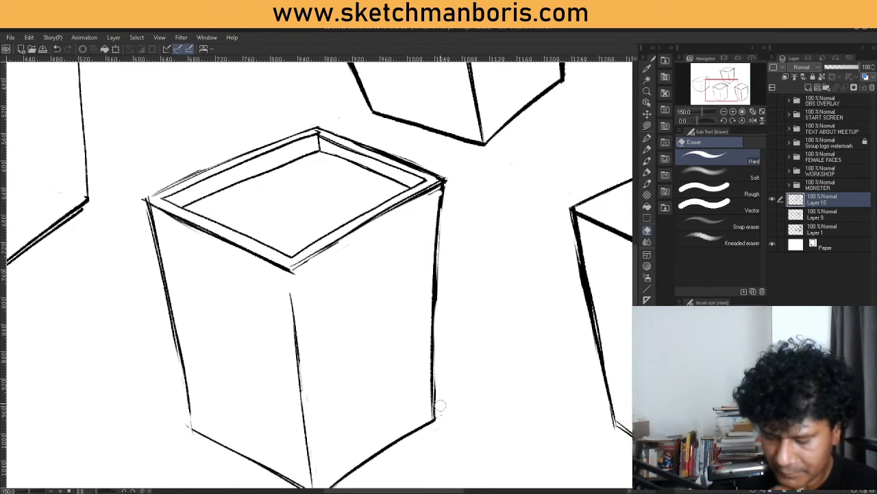
# Step: Draw three square notches with depth lines in the front right rim using the Tapered pen, and erase the rim lines crossing them
pyautogui.click(646, 138)
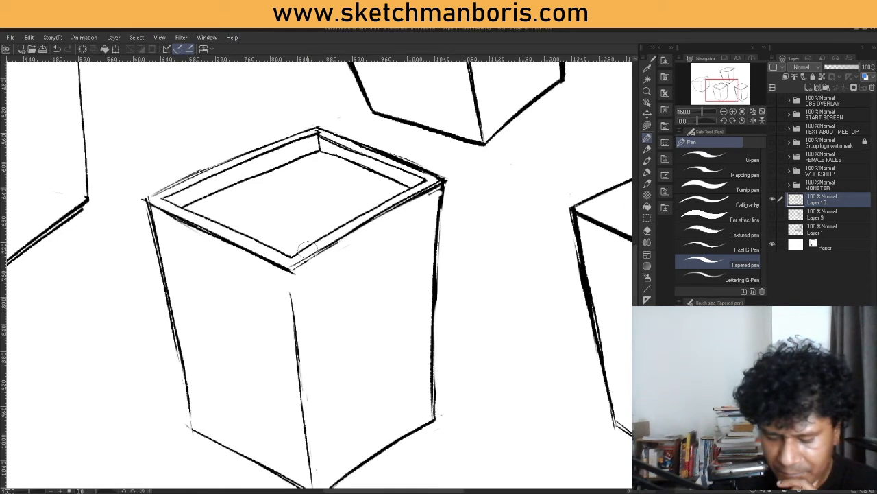
pyautogui.moveTo(295, 255)
pyautogui.mouseDown()
pyautogui.moveTo(322, 253)
pyautogui.moveTo(324, 272)
pyautogui.moveTo(344, 251)
pyautogui.moveTo(339, 262)
pyautogui.moveTo(321, 235)
pyautogui.moveTo(351, 234)
pyautogui.moveTo(348, 225)
pyautogui.moveTo(362, 233)
pyautogui.moveTo(362, 251)
pyautogui.moveTo(375, 233)
pyautogui.moveTo(371, 218)
pyautogui.moveTo(398, 230)
pyautogui.moveTo(415, 202)
pyautogui.mouseUp()
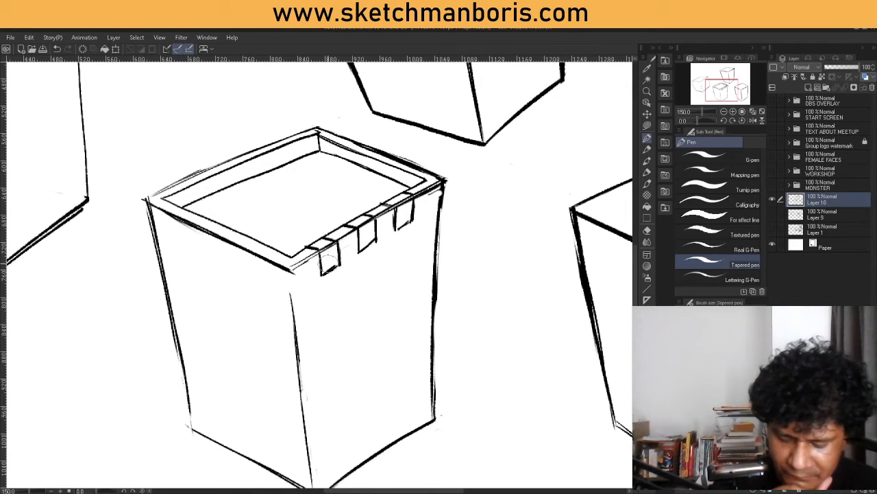
pyautogui.moveTo(324, 240)
pyautogui.mouseDown()
pyautogui.moveTo(328, 268)
pyautogui.moveTo(342, 270)
pyautogui.moveTo(322, 266)
pyautogui.mouseUp()
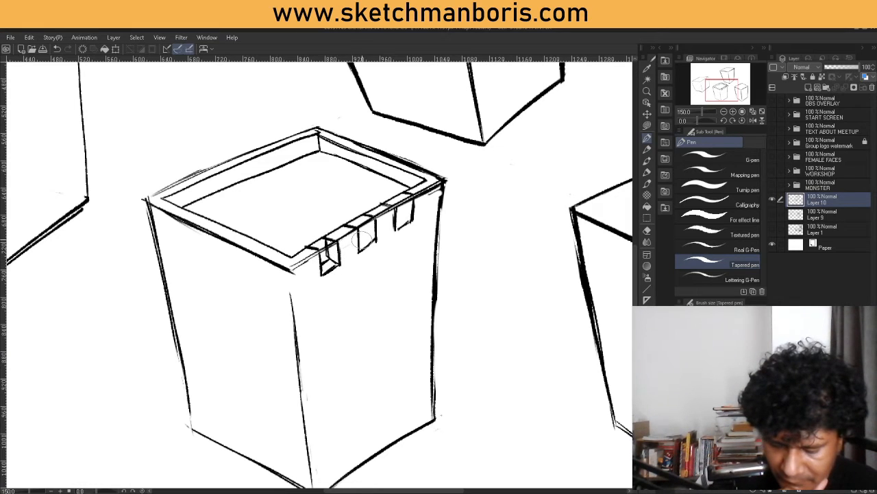
pyautogui.moveTo(364, 218); pyautogui.dragTo(375, 239)
pyautogui.moveTo(406, 195); pyautogui.dragTo(412, 220)
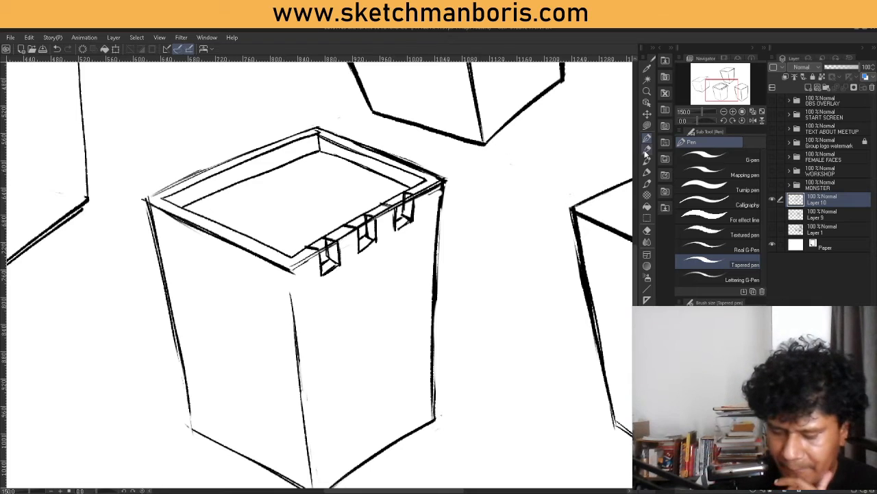
pyautogui.press('e')
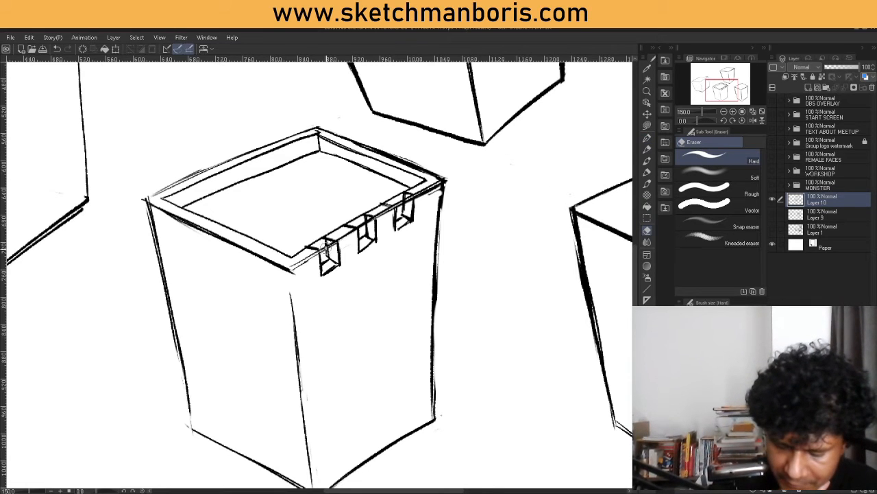
pyautogui.moveTo(326, 247); pyautogui.dragTo(325, 252)
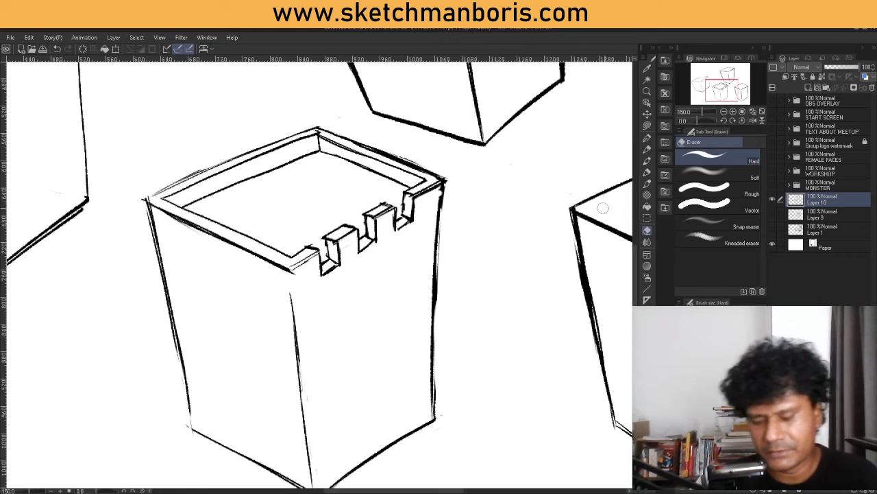
# Step: Draw three square notches with inner depth lines along the hollow box's front left rim with the Tapered pen
pyautogui.press('p')
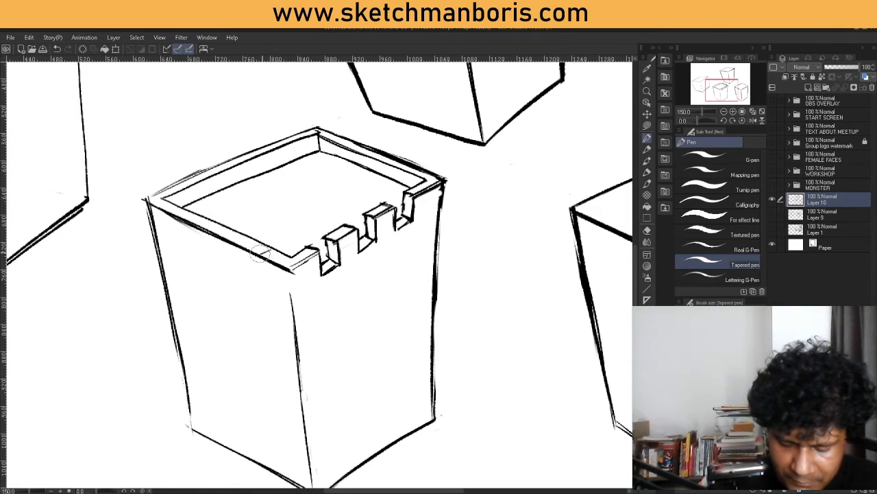
pyautogui.moveTo(260, 255); pyautogui.dragTo(263, 282)
pyautogui.moveTo(239, 250)
pyautogui.mouseDown()
pyautogui.moveTo(244, 275)
pyautogui.moveTo(253, 242)
pyautogui.moveTo(258, 265)
pyautogui.mouseUp()
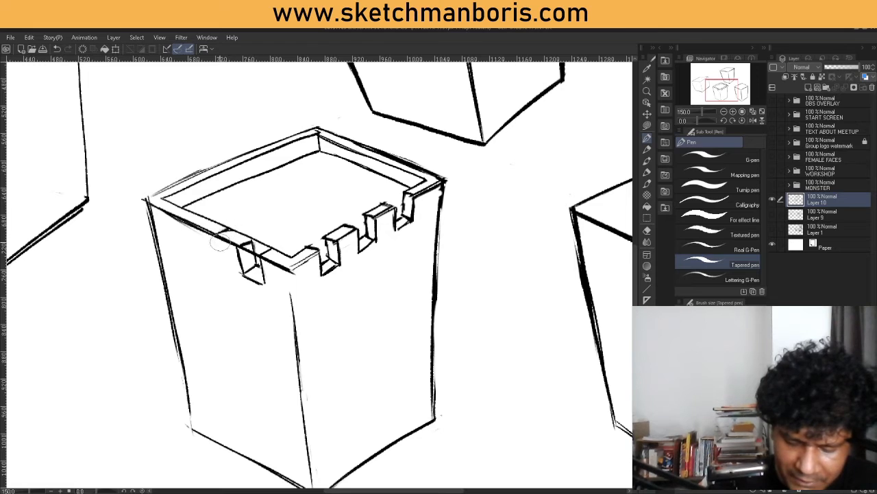
pyautogui.moveTo(217, 235); pyautogui.dragTo(222, 261)
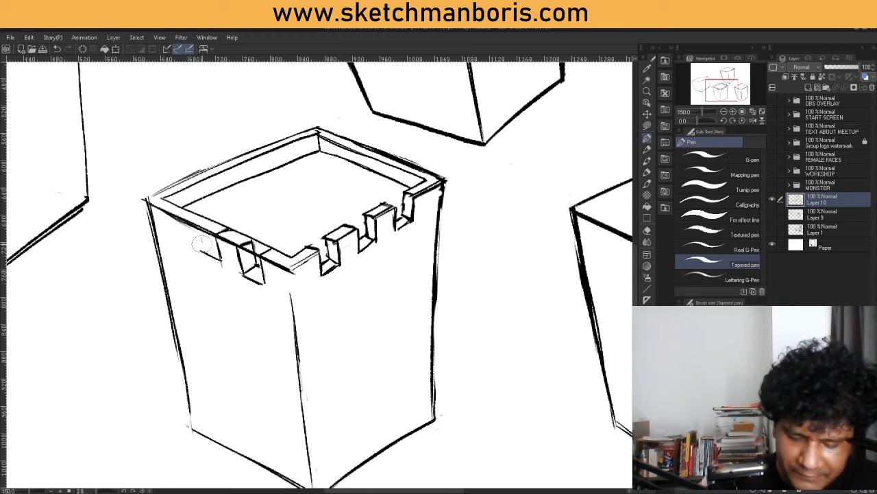
pyautogui.moveTo(198, 232)
pyautogui.mouseDown()
pyautogui.moveTo(204, 253)
pyautogui.moveTo(212, 220)
pyautogui.moveTo(209, 249)
pyautogui.mouseUp()
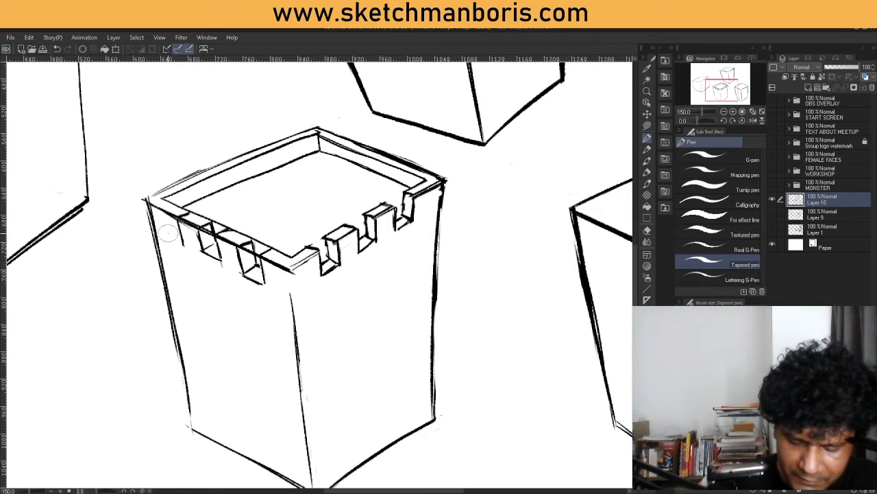
pyautogui.moveTo(162, 213)
pyautogui.mouseDown()
pyautogui.moveTo(183, 241)
pyautogui.moveTo(170, 232)
pyautogui.mouseUp()
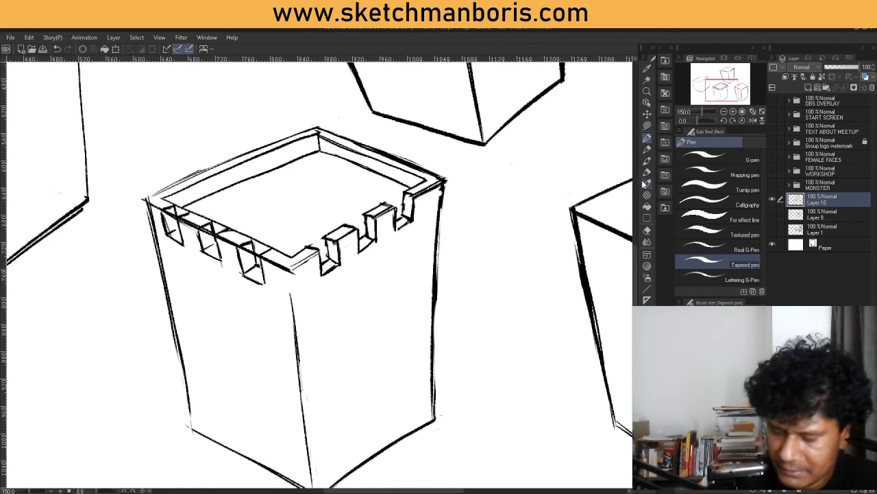
# Step: Erase the rim lines crossing the front left notches and retrace the rim's front corner with the Tapered pen
pyautogui.click(646, 232)
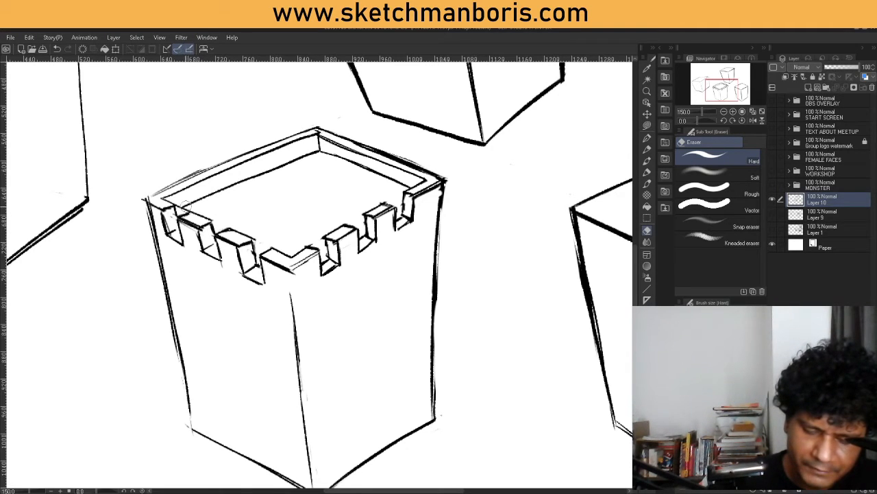
pyautogui.click(647, 138)
pyautogui.moveTo(288, 271); pyautogui.dragTo(322, 251)
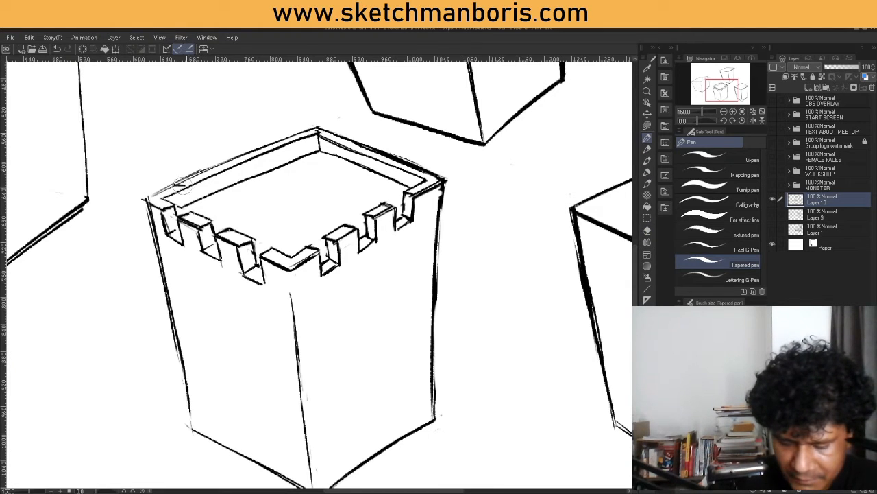
# Step: Draw three notches with depth lines in the back left rim and erase the rim lines across their openings
pyautogui.moveTo(185, 187); pyautogui.dragTo(188, 201)
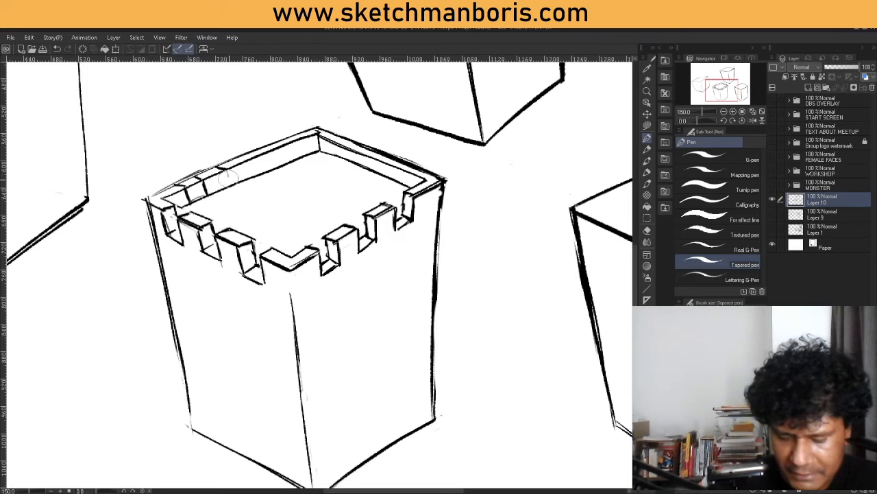
pyautogui.moveTo(220, 164)
pyautogui.mouseDown()
pyautogui.moveTo(260, 160)
pyautogui.moveTo(260, 146)
pyautogui.moveTo(249, 176)
pyautogui.moveTo(233, 155)
pyautogui.moveTo(280, 162)
pyautogui.mouseUp()
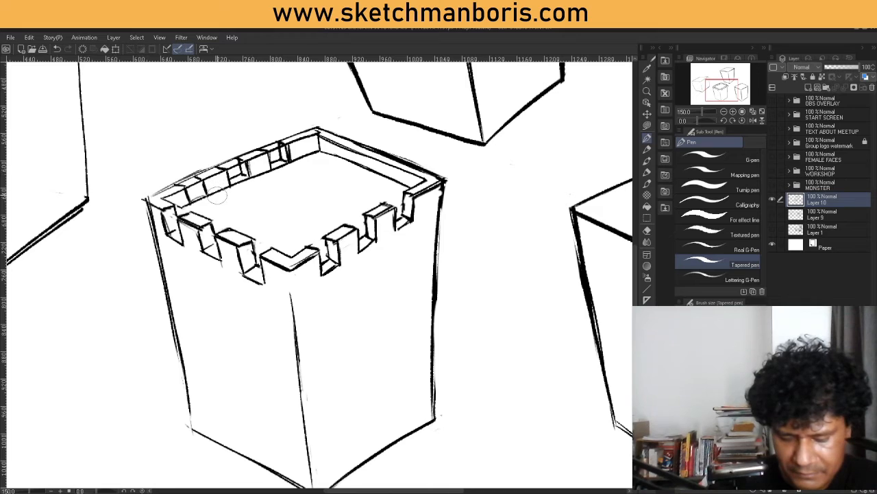
pyautogui.moveTo(194, 177)
pyautogui.mouseDown()
pyautogui.moveTo(194, 198)
pyautogui.moveTo(203, 193)
pyautogui.mouseUp()
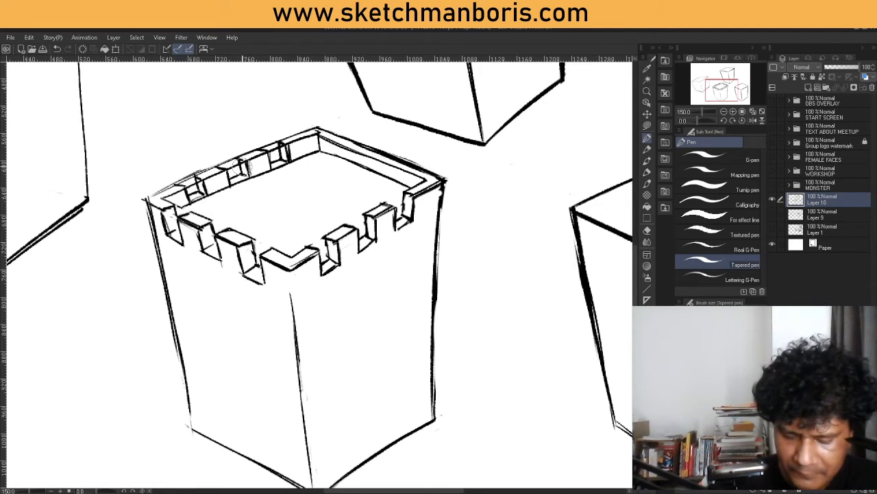
pyautogui.click(647, 231)
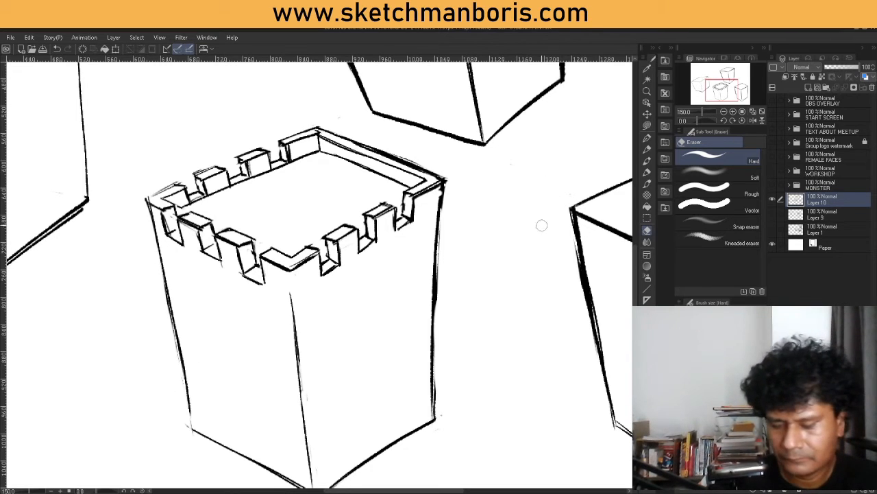
# Step: Try to draw notches with inner depth lines along the back right rim with the Tapered pen
pyautogui.click(647, 137)
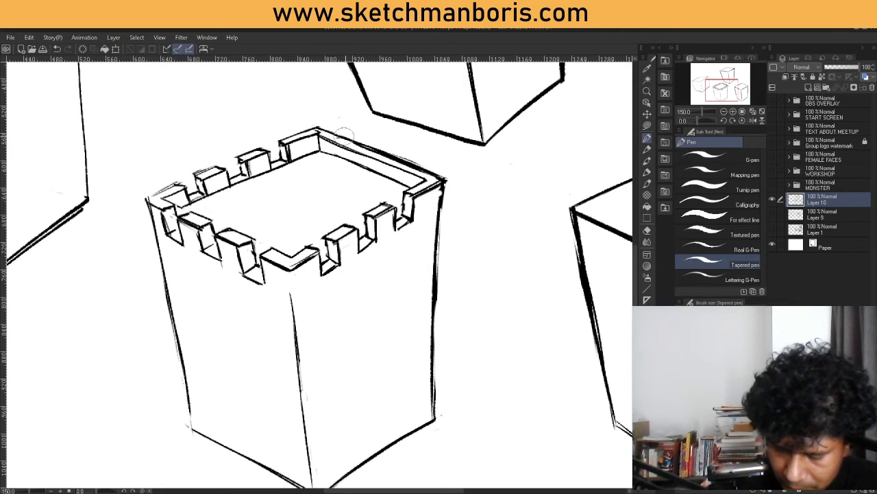
pyautogui.moveTo(336, 140); pyautogui.dragTo(336, 155)
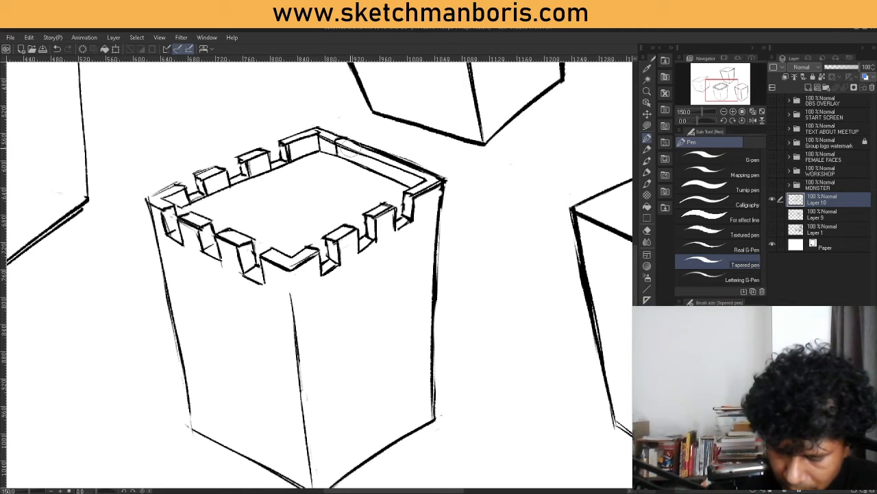
pyautogui.moveTo(355, 143); pyautogui.dragTo(351, 160)
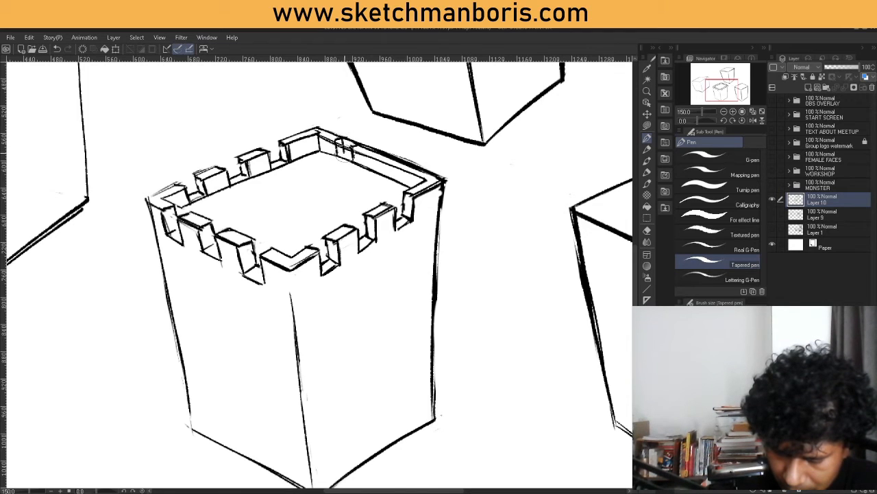
pyautogui.moveTo(363, 148); pyautogui.dragTo(388, 162)
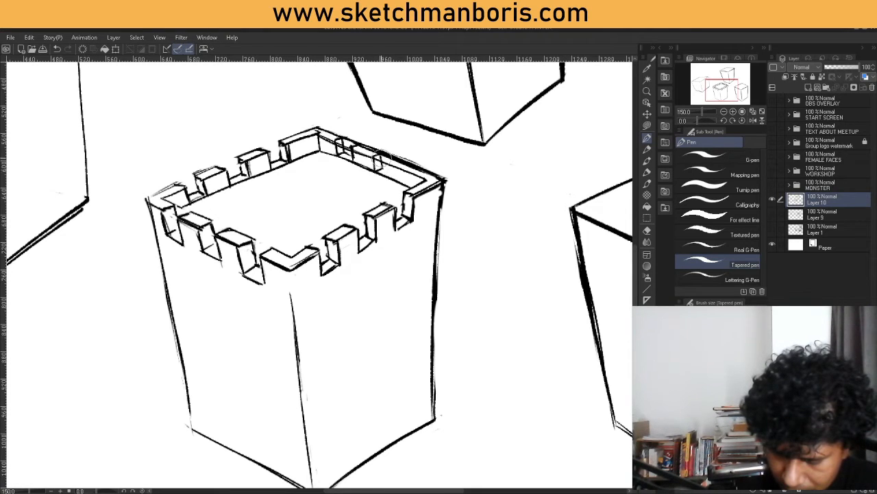
pyautogui.moveTo(381, 157)
pyautogui.mouseDown()
pyautogui.moveTo(381, 170)
pyautogui.moveTo(397, 173)
pyautogui.moveTo(395, 161)
pyautogui.moveTo(416, 184)
pyautogui.moveTo(425, 169)
pyautogui.mouseUp()
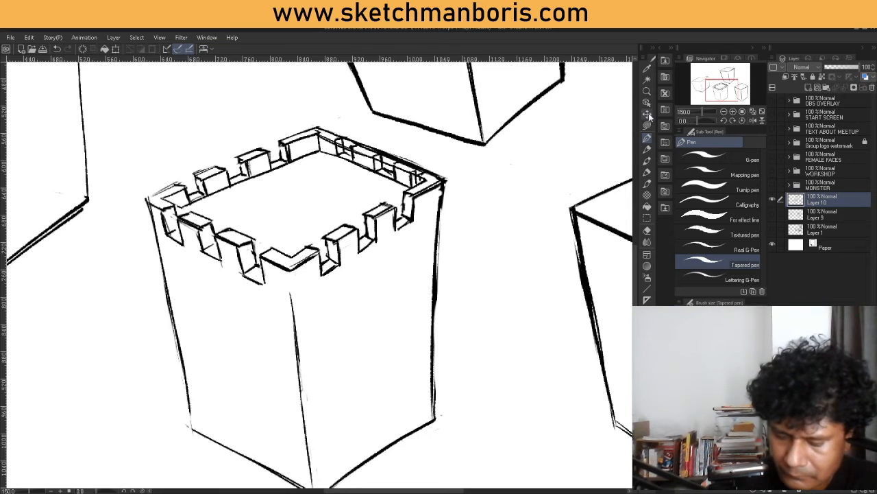
# Step: Erase the back right rim between its corners with the Hard eraser and redraw its top edge with the Tapered pen
pyautogui.click(647, 231)
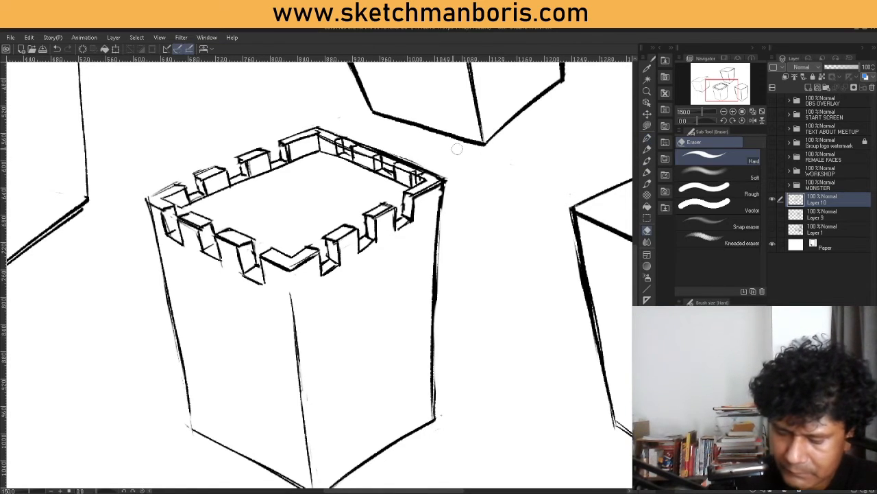
pyautogui.moveTo(367, 165)
pyautogui.mouseDown()
pyautogui.moveTo(342, 149)
pyautogui.moveTo(340, 132)
pyautogui.moveTo(357, 166)
pyautogui.moveTo(368, 140)
pyautogui.moveTo(373, 175)
pyautogui.moveTo(392, 149)
pyautogui.moveTo(394, 183)
pyautogui.moveTo(421, 153)
pyautogui.mouseUp()
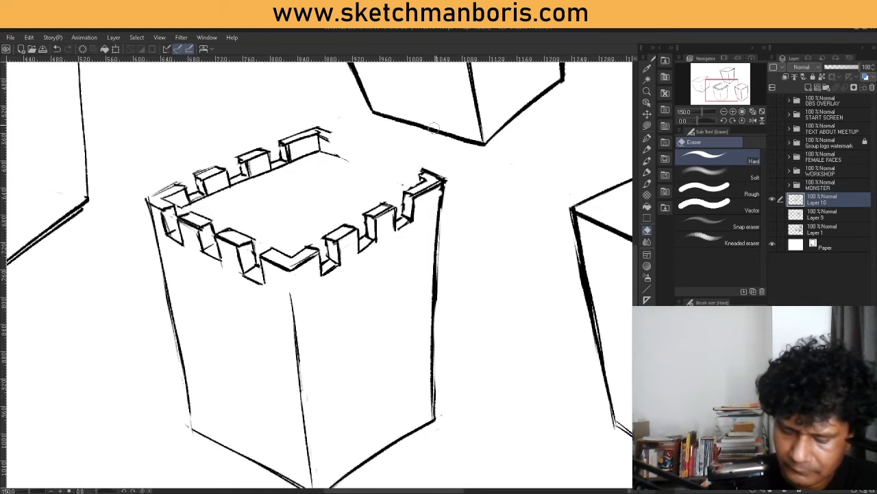
pyautogui.click(646, 139)
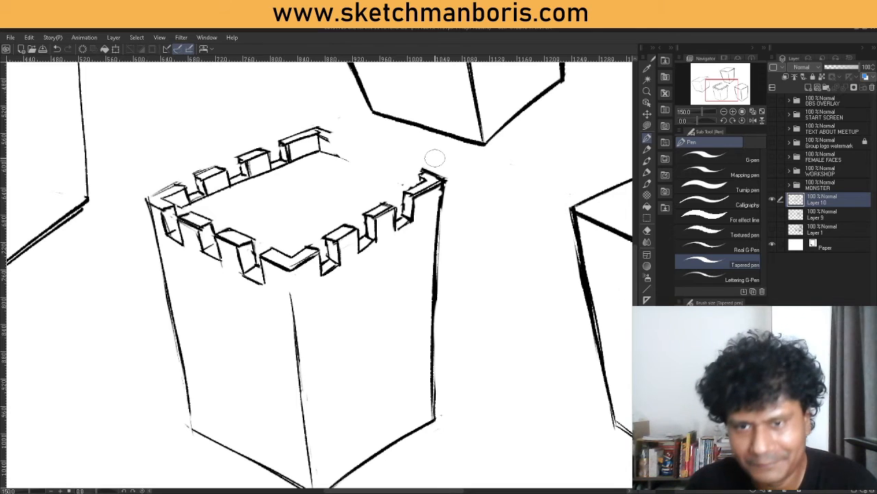
pyautogui.click(647, 138)
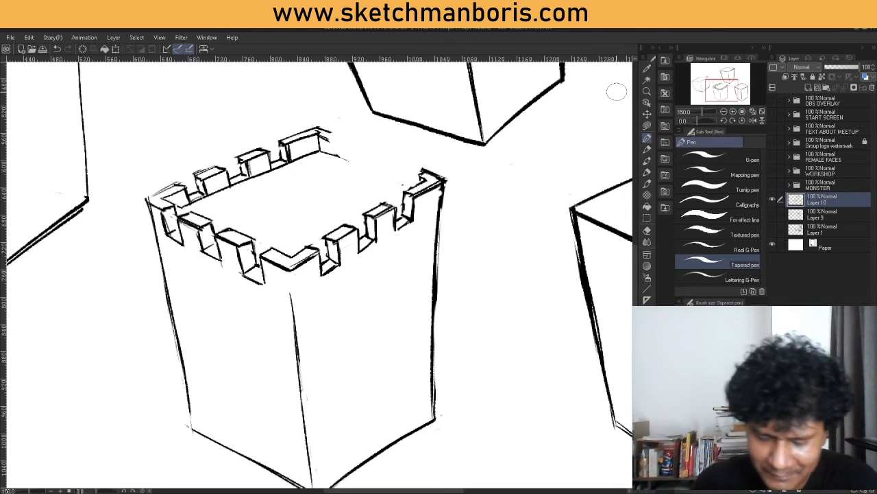
pyautogui.moveTo(334, 132)
pyautogui.mouseDown()
pyautogui.moveTo(318, 136)
pyautogui.moveTo(340, 137)
pyautogui.moveTo(328, 152)
pyautogui.moveTo(329, 137)
pyautogui.moveTo(338, 139)
pyautogui.moveTo(428, 172)
pyautogui.moveTo(421, 167)
pyautogui.mouseUp()
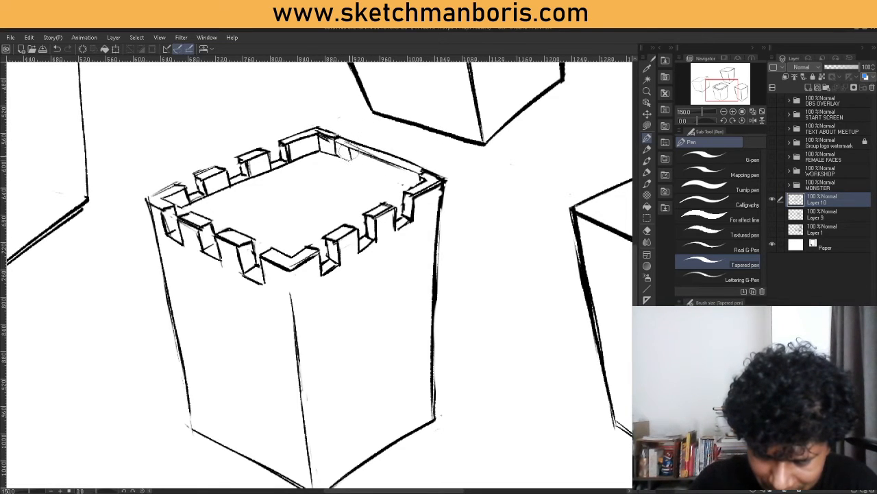
# Step: Draw three notches with depth lines in the back right rim and erase the rim lines across their openings
pyautogui.moveTo(348, 147); pyautogui.dragTo(350, 163)
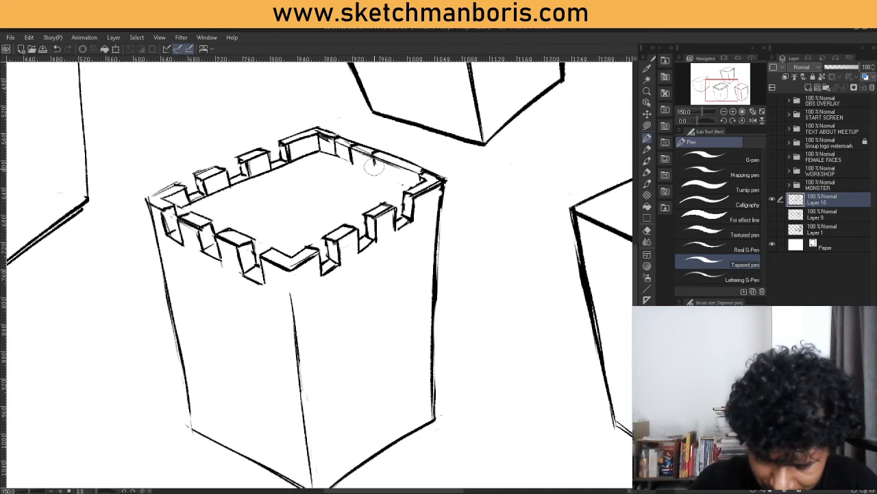
pyautogui.moveTo(373, 156)
pyautogui.mouseDown()
pyautogui.moveTo(394, 170)
pyautogui.moveTo(379, 180)
pyautogui.moveTo(393, 154)
pyautogui.moveTo(414, 163)
pyautogui.moveTo(407, 180)
pyautogui.moveTo(413, 163)
pyautogui.moveTo(405, 178)
pyautogui.moveTo(426, 167)
pyautogui.moveTo(375, 169)
pyautogui.mouseUp()
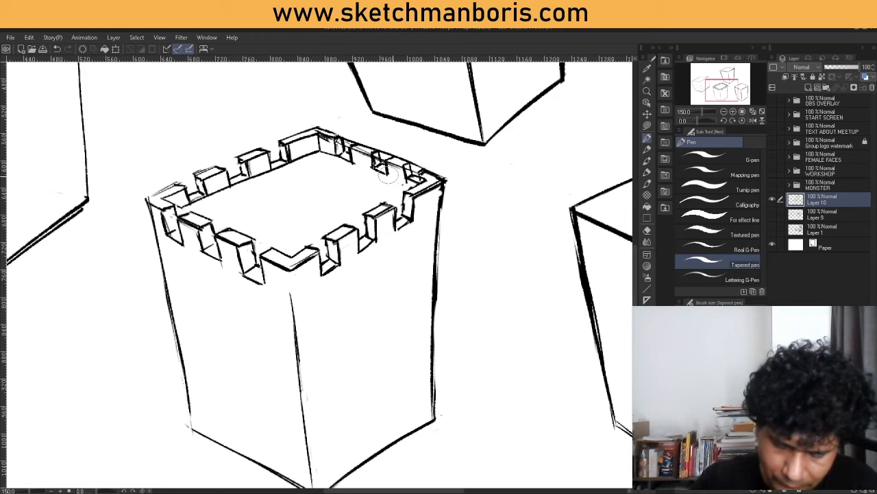
pyautogui.click(647, 231)
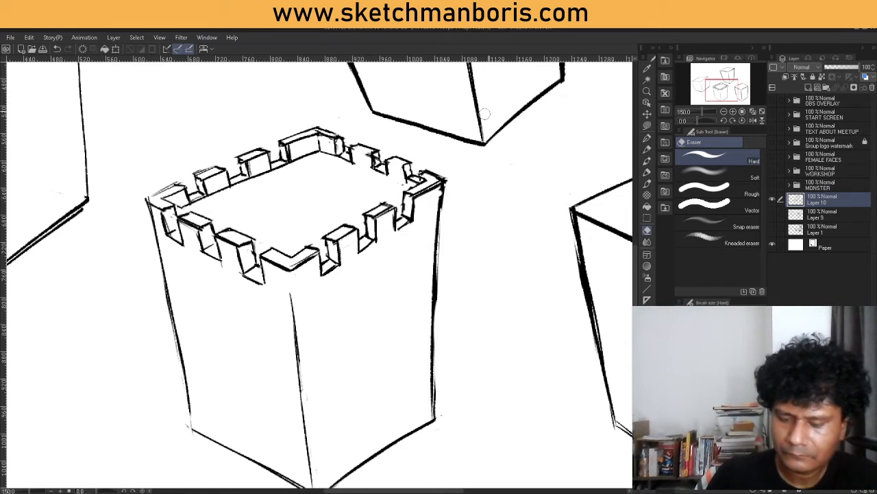
# Step: Draw two floor lines across both front faces of the tower, parallel to its base edges, with the Tapered pen
pyautogui.press('p')
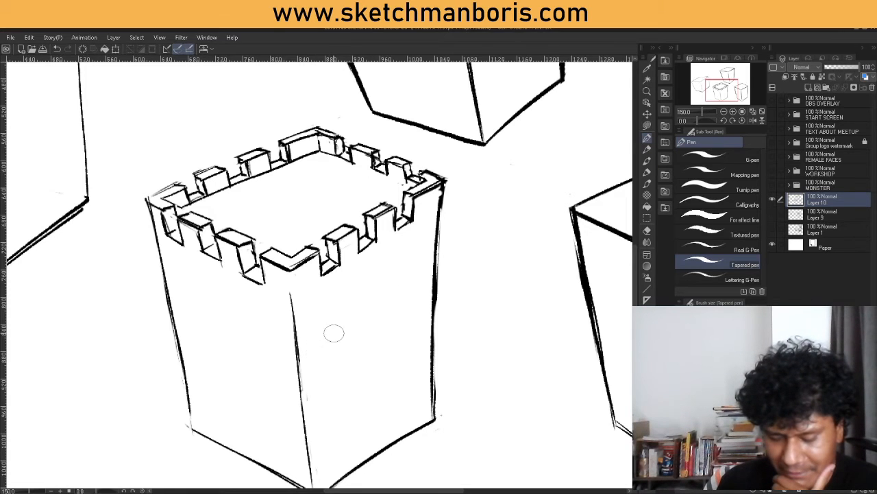
pyautogui.moveTo(301, 354); pyautogui.dragTo(425, 270)
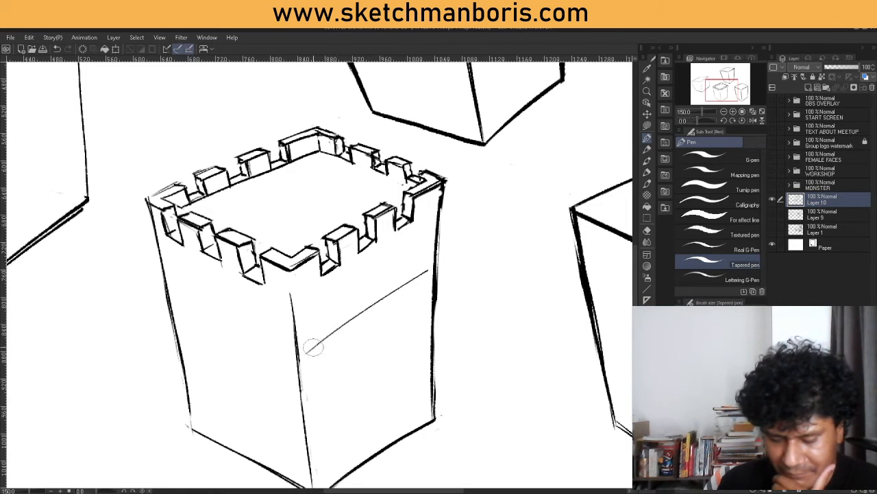
pyautogui.moveTo(302, 355); pyautogui.dragTo(425, 272)
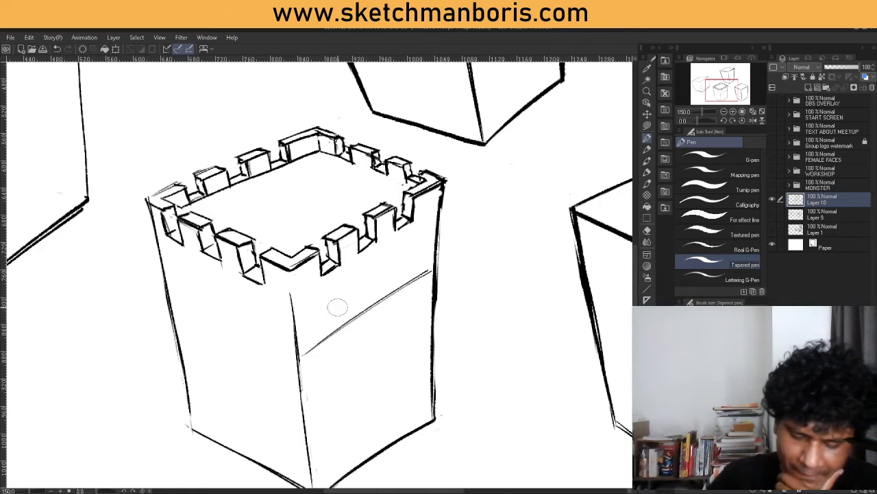
pyautogui.moveTo(302, 354); pyautogui.dragTo(430, 273)
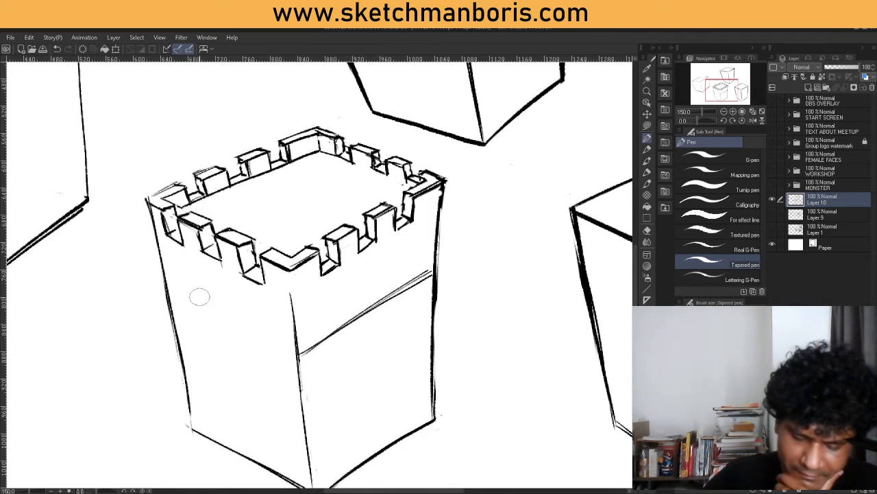
pyautogui.moveTo(171, 296)
pyautogui.mouseDown()
pyautogui.moveTo(231, 325)
pyautogui.moveTo(169, 288)
pyautogui.moveTo(247, 337)
pyautogui.moveTo(163, 289)
pyautogui.moveTo(295, 358)
pyautogui.moveTo(173, 292)
pyautogui.moveTo(297, 347)
pyautogui.mouseUp()
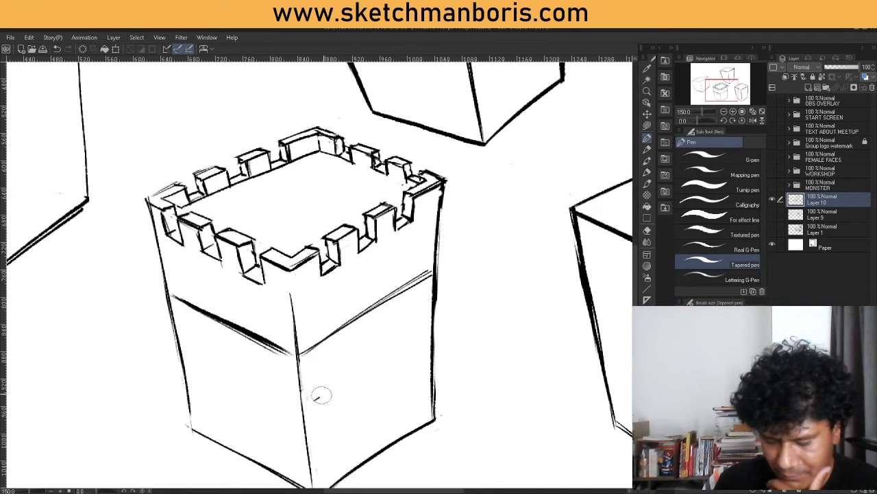
pyautogui.moveTo(315, 398)
pyautogui.mouseDown()
pyautogui.moveTo(423, 329)
pyautogui.moveTo(313, 401)
pyautogui.moveTo(430, 331)
pyautogui.mouseUp()
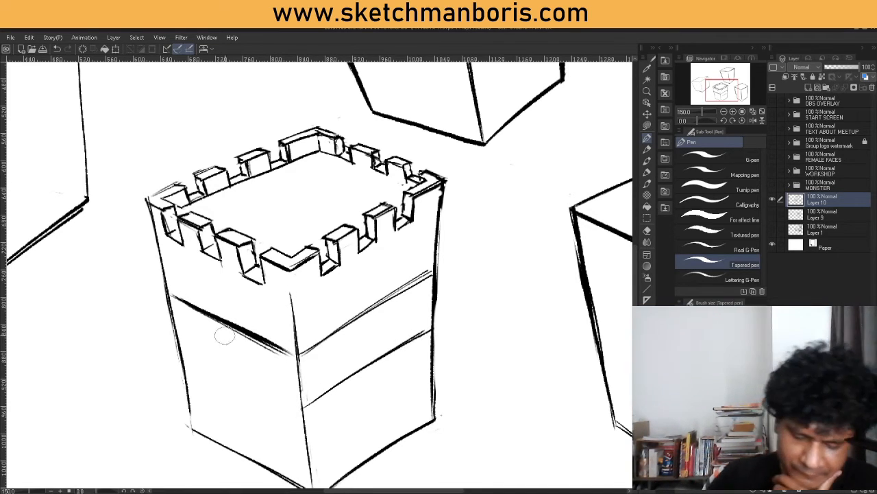
pyautogui.moveTo(180, 353)
pyautogui.mouseDown()
pyautogui.moveTo(267, 393)
pyautogui.moveTo(195, 357)
pyautogui.moveTo(290, 381)
pyautogui.moveTo(306, 408)
pyautogui.moveTo(429, 331)
pyautogui.mouseUp()
pyautogui.moveTo(298, 355); pyautogui.dragTo(429, 280)
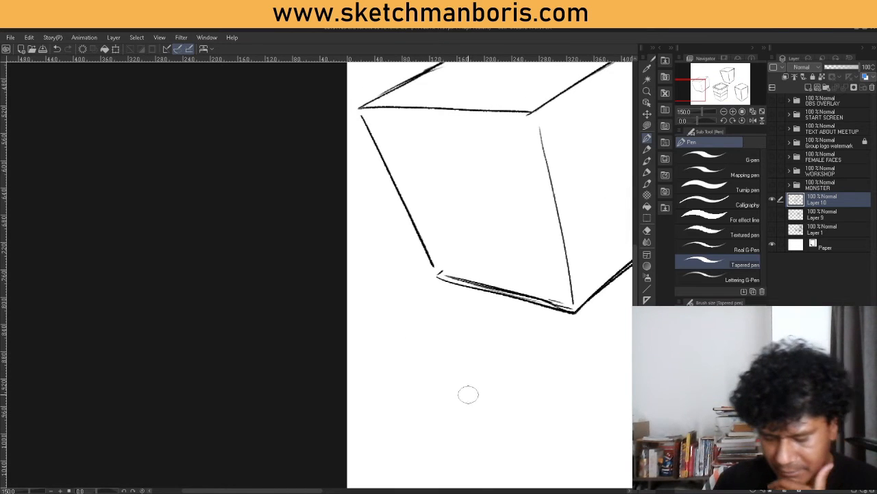
# Step: Erase the stray double strokes along the upper floor line on both front faces with the Hard eraser
pyautogui.moveTo(318, 489); pyautogui.dragTo(456, 456)
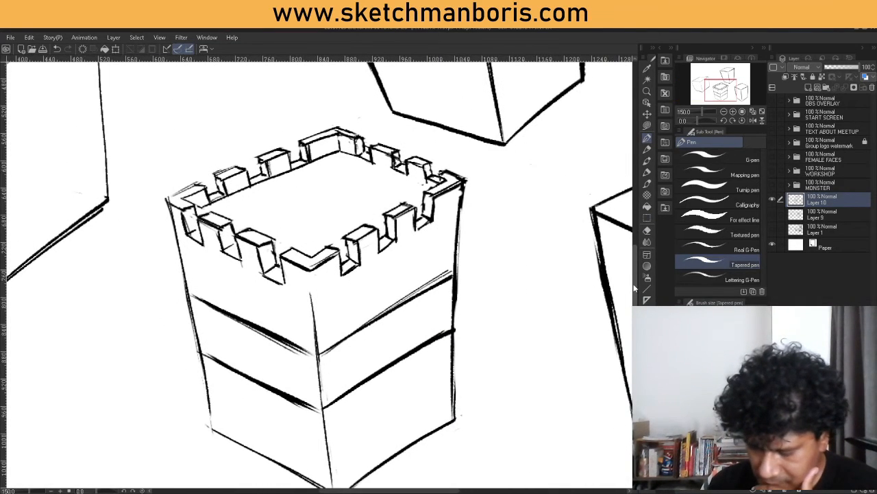
pyautogui.moveTo(634, 261); pyautogui.dragTo(634, 286)
pyautogui.press('e')
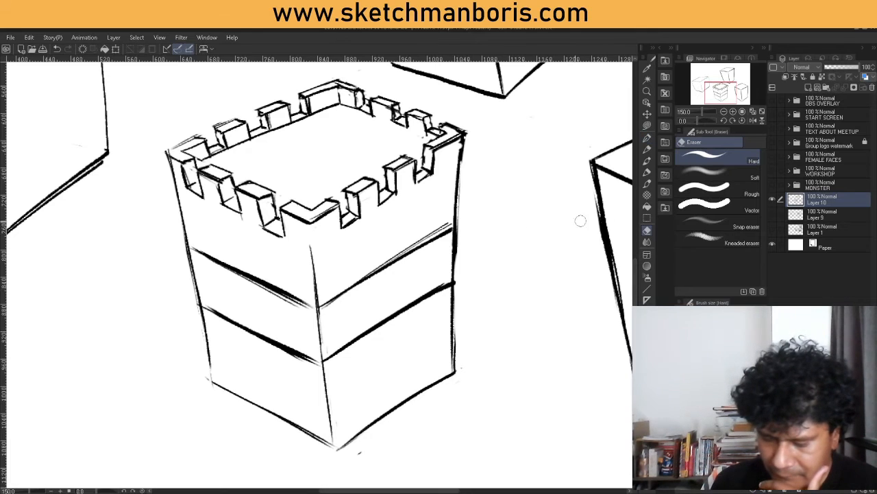
pyautogui.moveTo(419, 240); pyautogui.dragTo(407, 248)
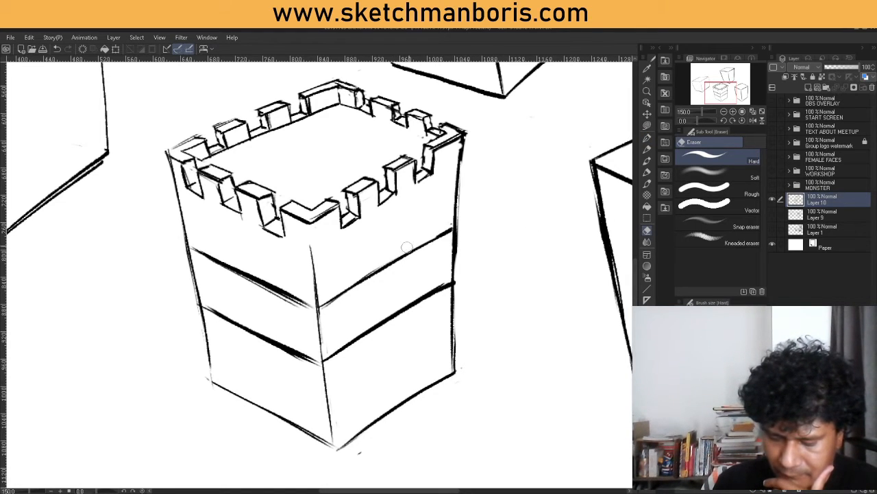
pyautogui.moveTo(235, 273)
pyautogui.mouseDown()
pyautogui.moveTo(304, 310)
pyautogui.moveTo(238, 268)
pyautogui.moveTo(283, 290)
pyautogui.moveTo(319, 282)
pyautogui.mouseUp()
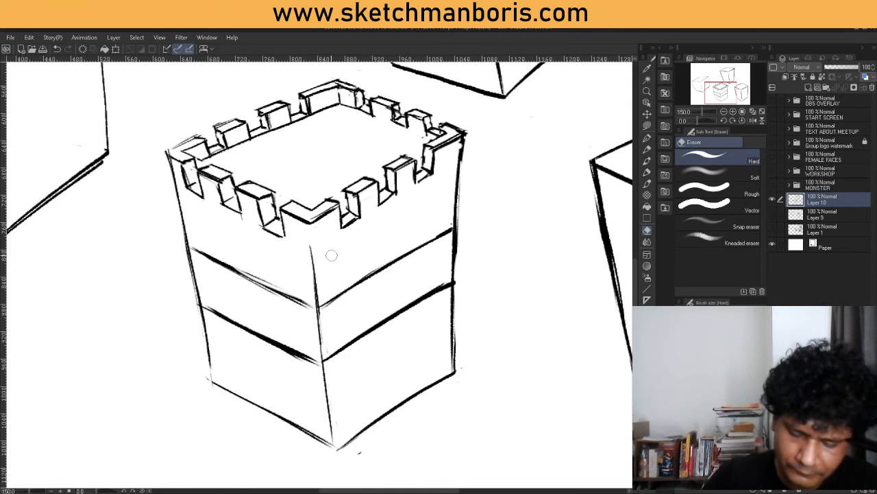
# Step: Draw two arched windows on each of the two floor lines of the front right face with the Tapered pen
pyautogui.press('p')
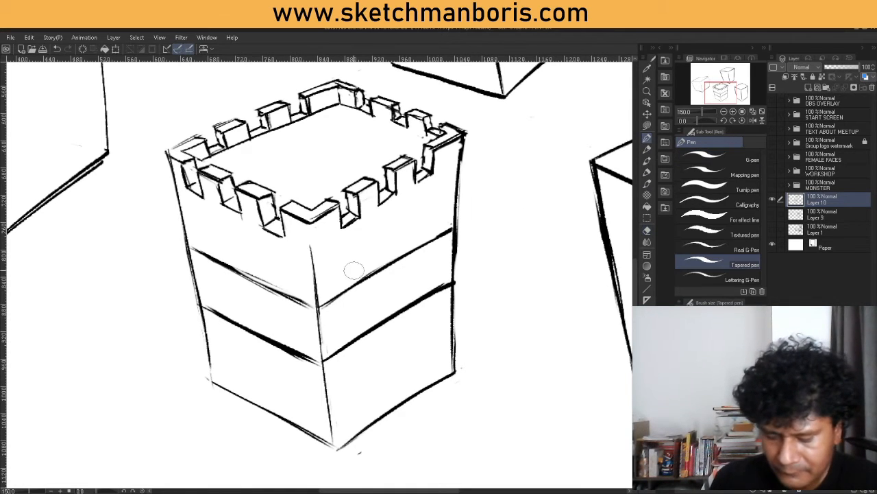
pyautogui.moveTo(345, 263)
pyautogui.mouseDown()
pyautogui.moveTo(345, 293)
pyautogui.moveTo(347, 256)
pyautogui.moveTo(344, 266)
pyautogui.moveTo(352, 252)
pyautogui.moveTo(372, 252)
pyautogui.moveTo(360, 247)
pyautogui.moveTo(372, 268)
pyautogui.moveTo(374, 257)
pyautogui.moveTo(359, 251)
pyautogui.moveTo(344, 285)
pyautogui.mouseUp()
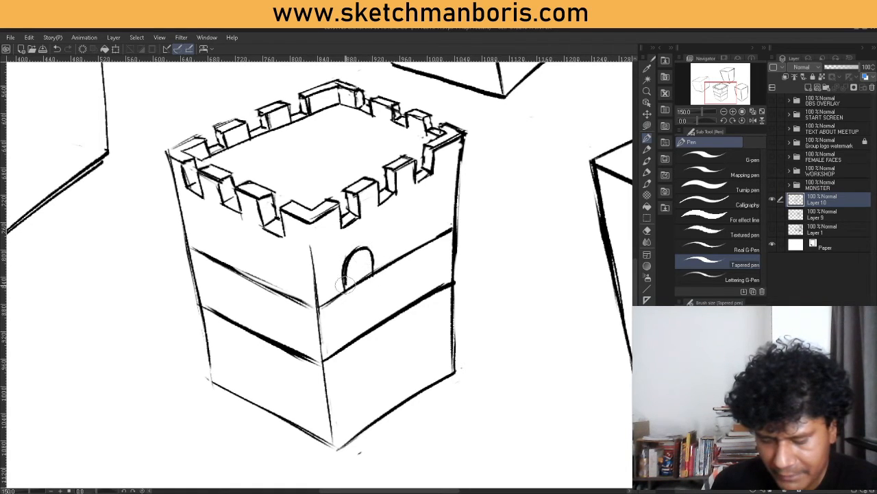
pyautogui.moveTo(365, 250)
pyautogui.mouseDown()
pyautogui.moveTo(373, 266)
pyautogui.moveTo(403, 241)
pyautogui.moveTo(435, 235)
pyautogui.mouseUp()
pyautogui.moveTo(397, 262)
pyautogui.mouseDown()
pyautogui.moveTo(415, 220)
pyautogui.moveTo(449, 223)
pyautogui.mouseUp()
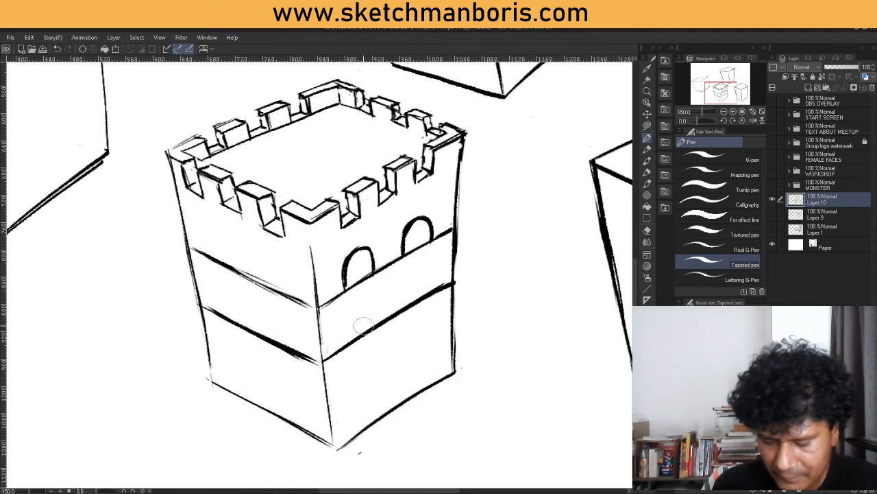
pyautogui.moveTo(359, 323)
pyautogui.mouseDown()
pyautogui.moveTo(351, 339)
pyautogui.moveTo(349, 319)
pyautogui.moveTo(375, 321)
pyautogui.moveTo(366, 303)
pyautogui.mouseUp()
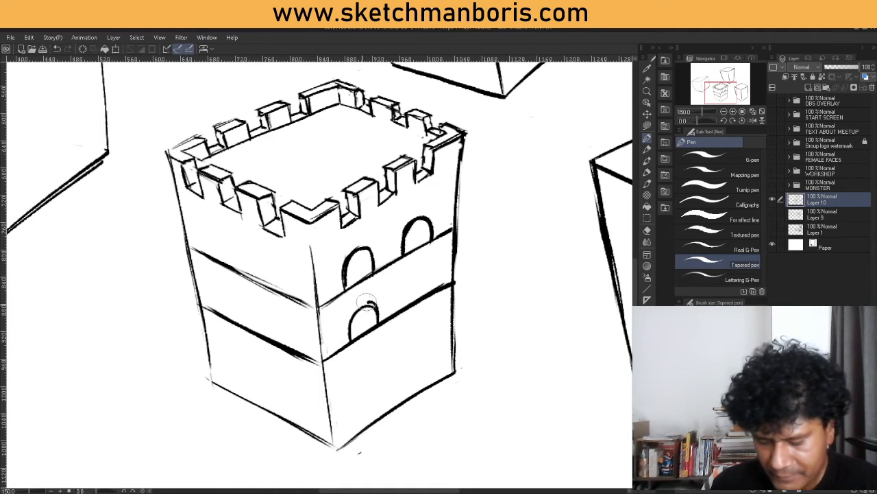
pyautogui.moveTo(351, 337)
pyautogui.mouseDown()
pyautogui.moveTo(359, 305)
pyautogui.moveTo(377, 322)
pyautogui.moveTo(411, 290)
pyautogui.moveTo(435, 295)
pyautogui.moveTo(424, 272)
pyautogui.moveTo(435, 296)
pyautogui.mouseUp()
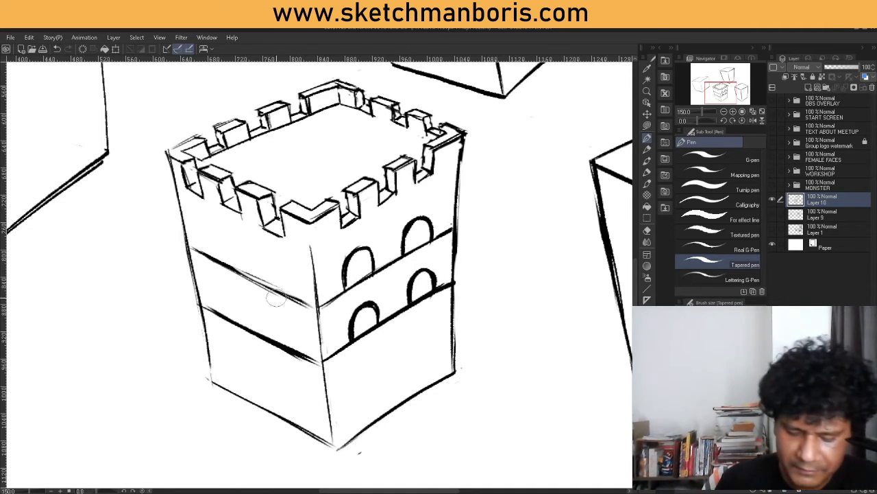
# Step: Draw two arched windows on each of the two floor lines of the front left face
pyautogui.moveTo(265, 334)
pyautogui.mouseDown()
pyautogui.moveTo(295, 343)
pyautogui.moveTo(297, 353)
pyautogui.moveTo(292, 323)
pyautogui.moveTo(273, 317)
pyautogui.mouseUp()
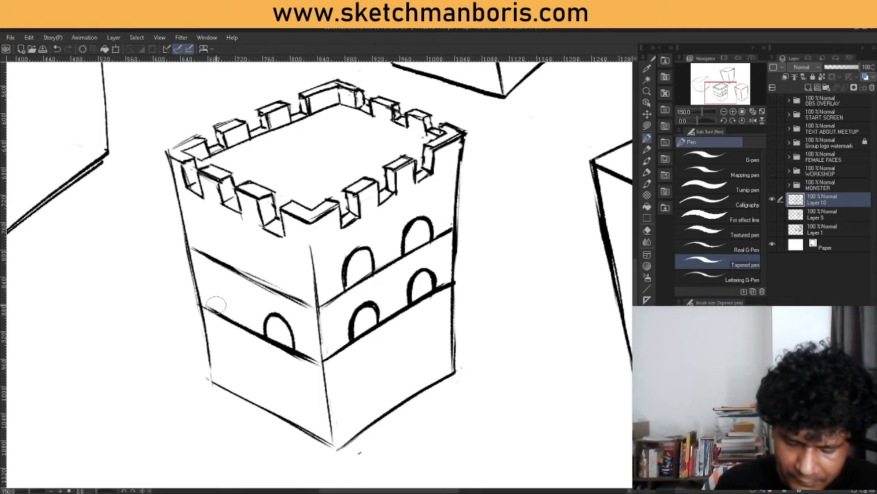
pyautogui.moveTo(216, 314)
pyautogui.mouseDown()
pyautogui.moveTo(219, 294)
pyautogui.moveTo(241, 324)
pyautogui.moveTo(218, 299)
pyautogui.moveTo(262, 257)
pyautogui.moveTo(287, 291)
pyautogui.moveTo(265, 257)
pyautogui.mouseUp()
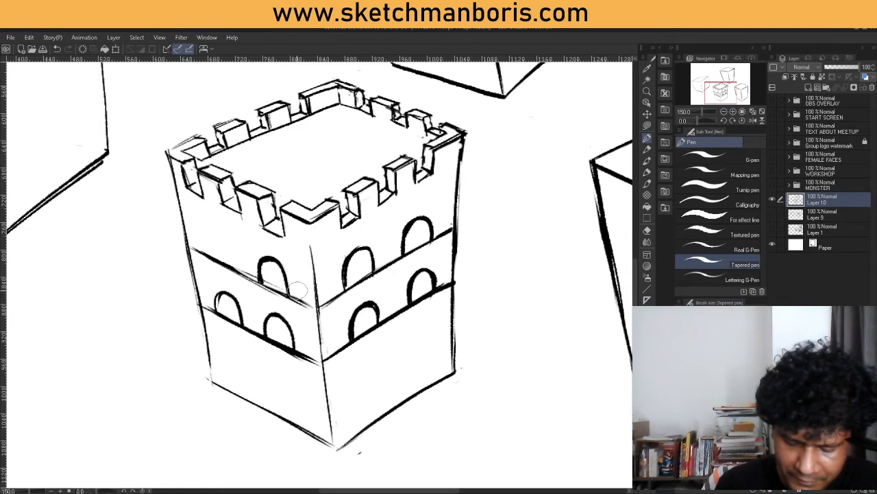
pyautogui.moveTo(210, 264)
pyautogui.mouseDown()
pyautogui.moveTo(212, 236)
pyautogui.moveTo(233, 246)
pyautogui.moveTo(236, 270)
pyautogui.moveTo(226, 231)
pyautogui.mouseUp()
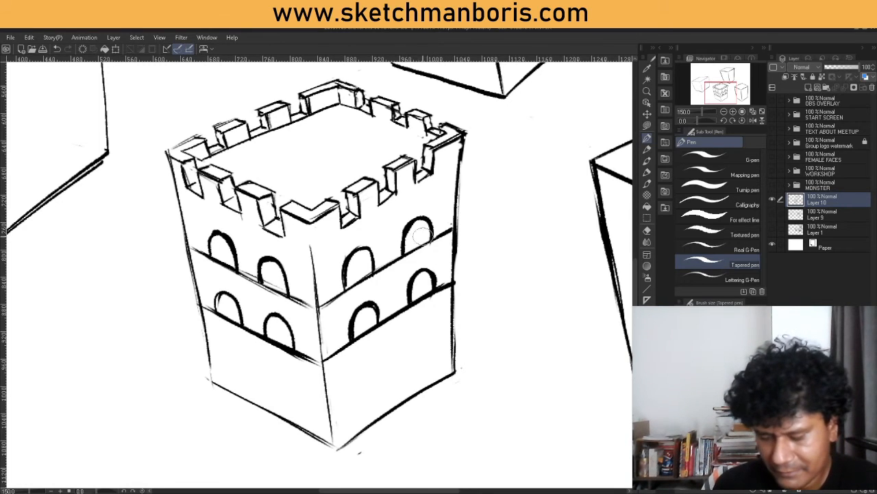
# Step: Draw inner side and sill lines inside all eight arched windows on both front faces to show the wall thickness
pyautogui.moveTo(418, 221); pyautogui.dragTo(423, 240)
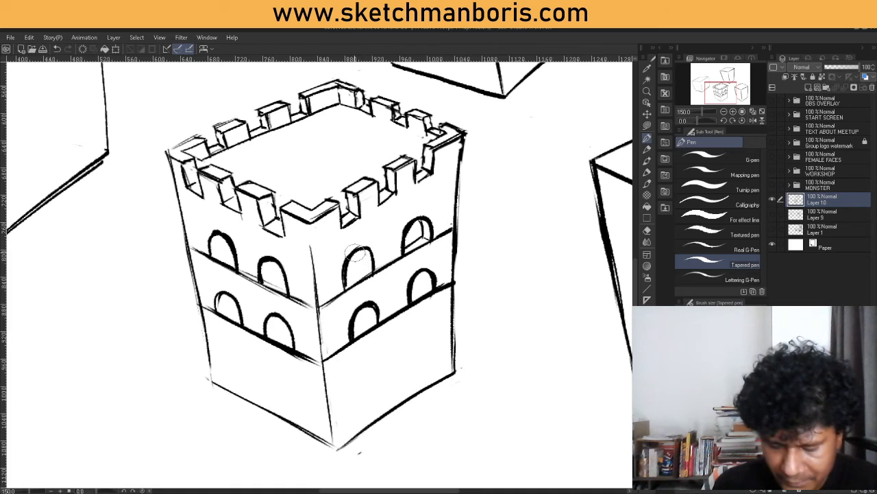
pyautogui.moveTo(355, 253)
pyautogui.mouseDown()
pyautogui.moveTo(364, 270)
pyautogui.moveTo(349, 277)
pyautogui.mouseUp()
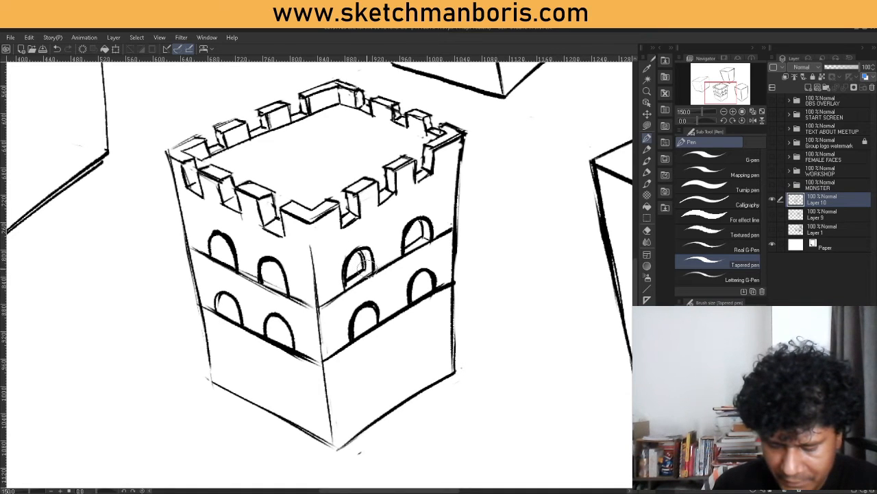
pyautogui.moveTo(367, 307); pyautogui.dragTo(372, 324)
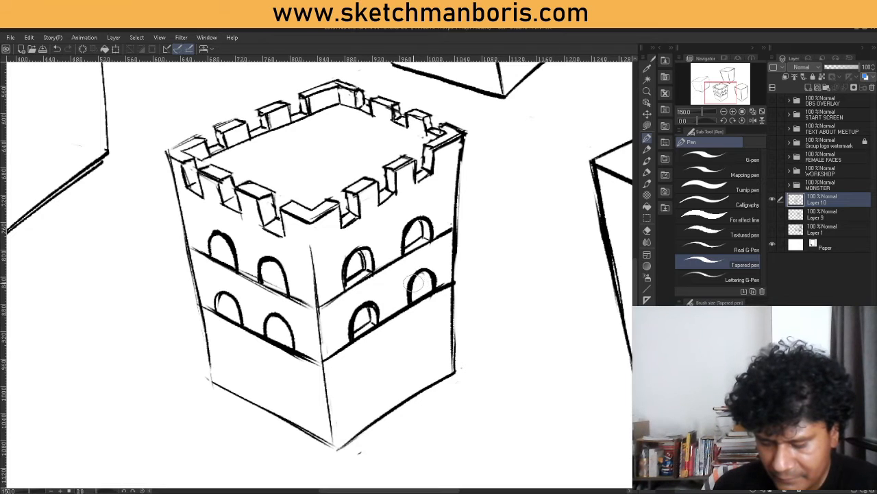
pyautogui.moveTo(416, 294)
pyautogui.mouseDown()
pyautogui.moveTo(429, 277)
pyautogui.moveTo(432, 296)
pyautogui.mouseUp()
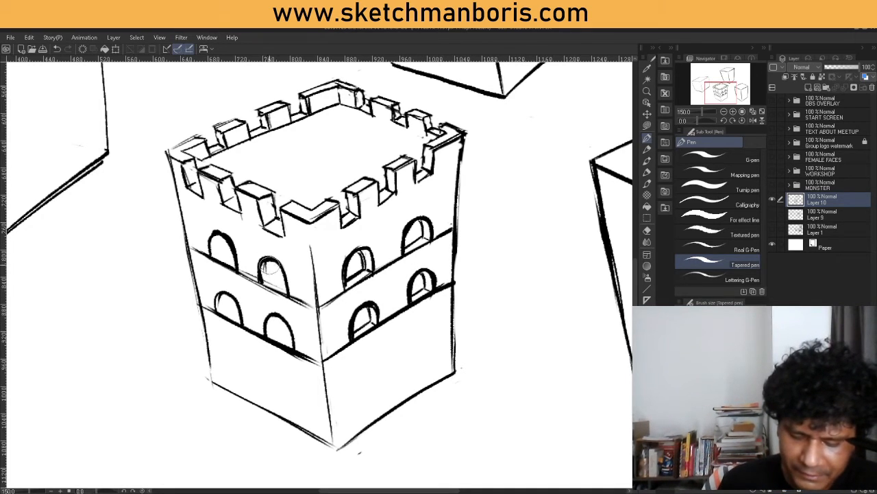
pyautogui.moveTo(268, 264)
pyautogui.mouseDown()
pyautogui.moveTo(269, 279)
pyautogui.moveTo(287, 299)
pyautogui.moveTo(282, 292)
pyautogui.mouseUp()
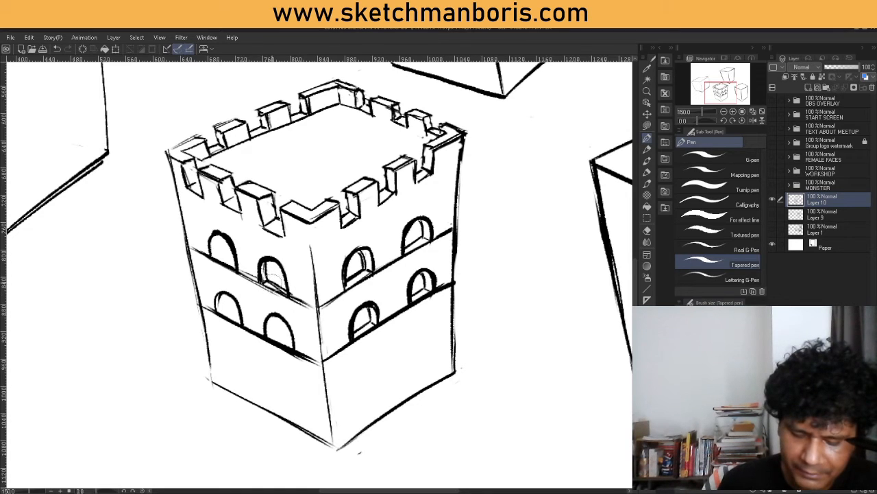
pyautogui.moveTo(226, 229)
pyautogui.mouseDown()
pyautogui.moveTo(209, 244)
pyautogui.moveTo(214, 264)
pyautogui.moveTo(215, 255)
pyautogui.moveTo(235, 266)
pyautogui.moveTo(218, 266)
pyautogui.moveTo(217, 319)
pyautogui.moveTo(273, 329)
pyautogui.moveTo(306, 355)
pyautogui.mouseUp()
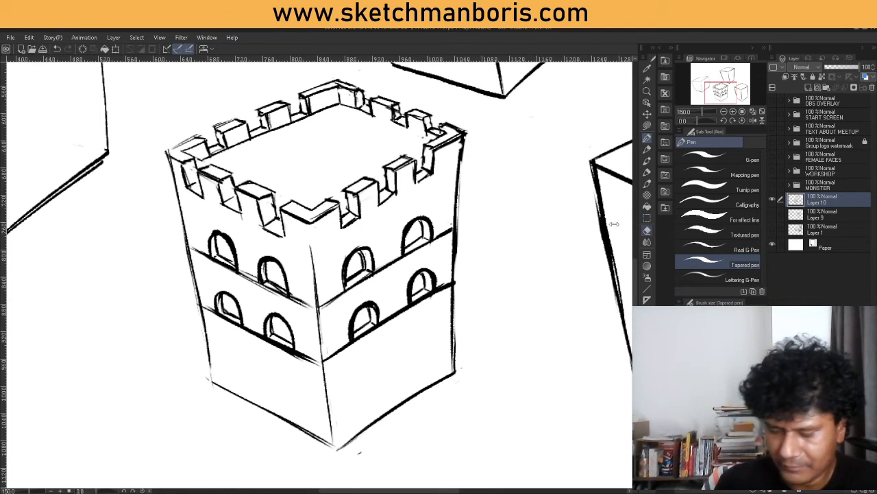
# Step: Erase the floor lines from both front faces of the tower with the Hard eraser, keeping the windows and their sills
pyautogui.press('e')
pyautogui.moveTo(329, 292); pyautogui.dragTo(323, 316)
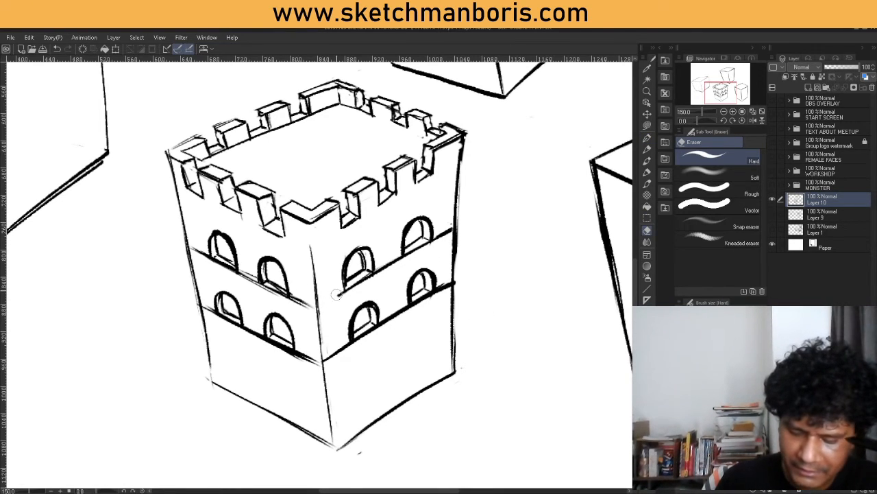
pyautogui.moveTo(368, 271)
pyautogui.mouseDown()
pyautogui.moveTo(381, 276)
pyautogui.moveTo(379, 259)
pyautogui.mouseUp()
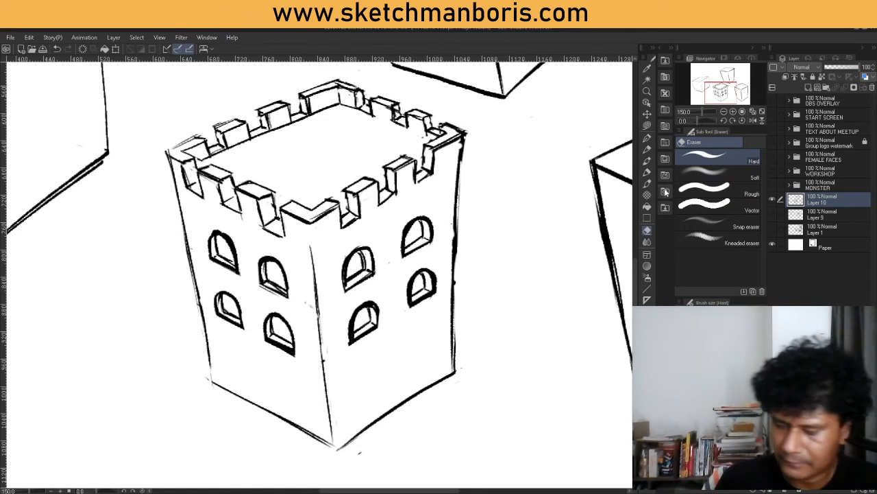
# Step: Draw an arched doorway with an inner thickness line at the base of the front left face with the Tapered pen
pyautogui.press('p')
pyautogui.moveTo(241, 395)
pyautogui.mouseDown()
pyautogui.moveTo(242, 353)
pyautogui.moveTo(260, 348)
pyautogui.moveTo(279, 375)
pyautogui.moveTo(287, 415)
pyautogui.mouseUp()
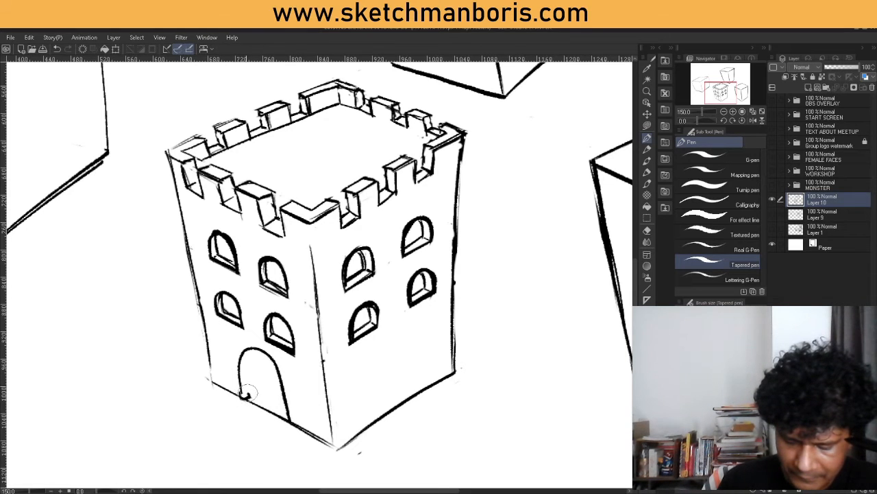
pyautogui.moveTo(240, 396)
pyautogui.mouseDown()
pyautogui.moveTo(251, 357)
pyautogui.moveTo(275, 362)
pyautogui.mouseUp()
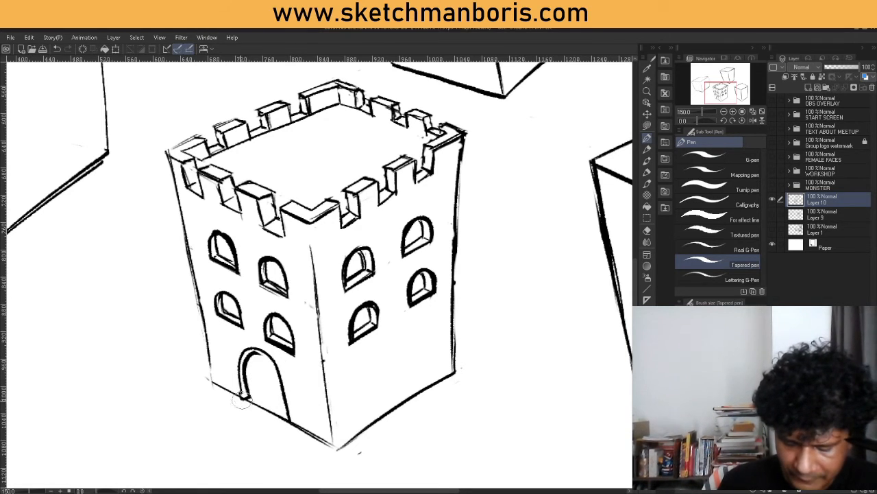
# Step: Draw a rounded lowered drawbridge with two straight chains in front of the doorway, and fill the door opening solid black
pyautogui.moveTo(243, 397)
pyautogui.mouseDown()
pyautogui.moveTo(203, 448)
pyautogui.moveTo(238, 445)
pyautogui.moveTo(288, 420)
pyautogui.mouseUp()
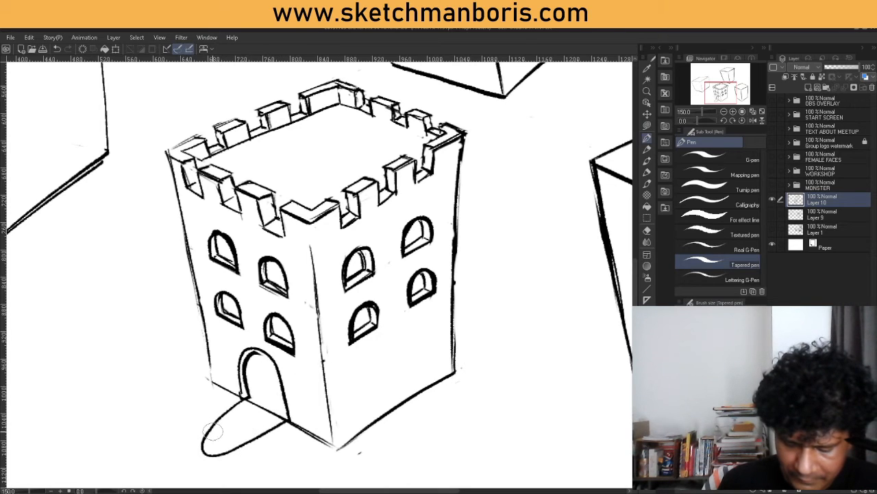
pyautogui.moveTo(212, 431)
pyautogui.mouseDown()
pyautogui.moveTo(236, 370)
pyautogui.moveTo(263, 434)
pyautogui.moveTo(255, 435)
pyautogui.moveTo(281, 377)
pyautogui.moveTo(265, 401)
pyautogui.mouseUp()
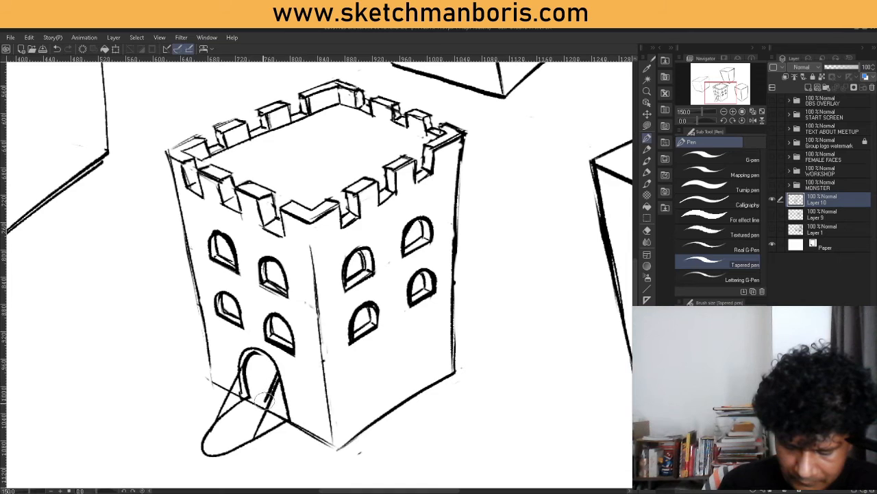
pyautogui.hotkey('ctrl', 'z')
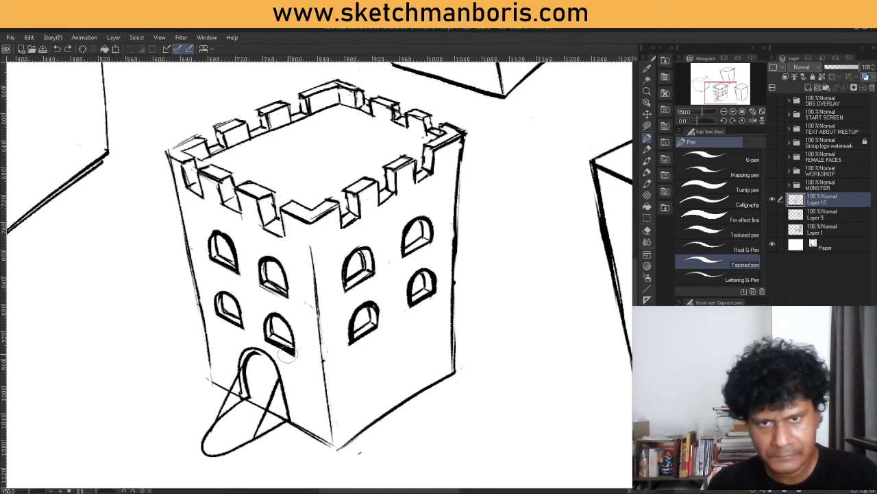
pyautogui.moveTo(277, 363)
pyautogui.mouseDown()
pyautogui.moveTo(257, 402)
pyautogui.moveTo(249, 397)
pyautogui.moveTo(257, 355)
pyautogui.moveTo(253, 386)
pyautogui.moveTo(267, 369)
pyautogui.moveTo(262, 394)
pyautogui.moveTo(270, 363)
pyautogui.moveTo(280, 373)
pyautogui.moveTo(275, 406)
pyautogui.moveTo(280, 384)
pyautogui.moveTo(278, 415)
pyautogui.mouseUp()
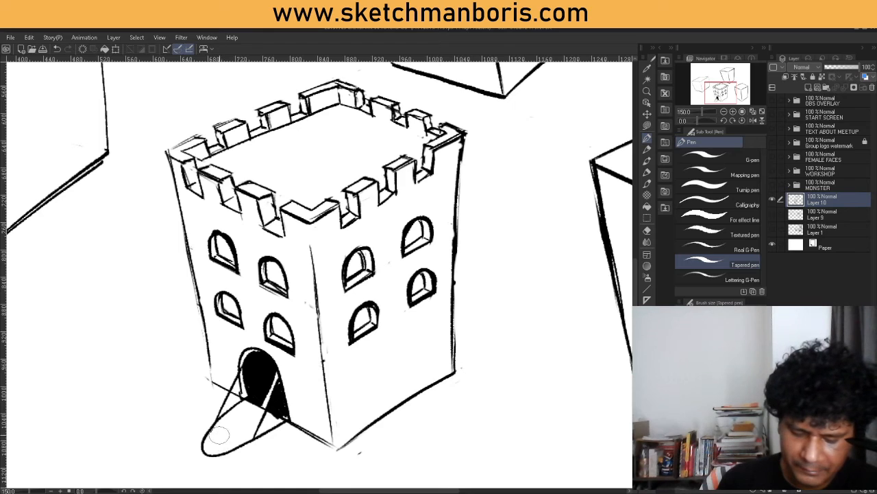
# Step: Add an edge thickness line and cross planks to the drawbridge, and darken the lower part of the tower's left outer edge
pyautogui.moveTo(214, 458)
pyautogui.mouseDown()
pyautogui.moveTo(251, 445)
pyautogui.moveTo(289, 410)
pyautogui.mouseUp()
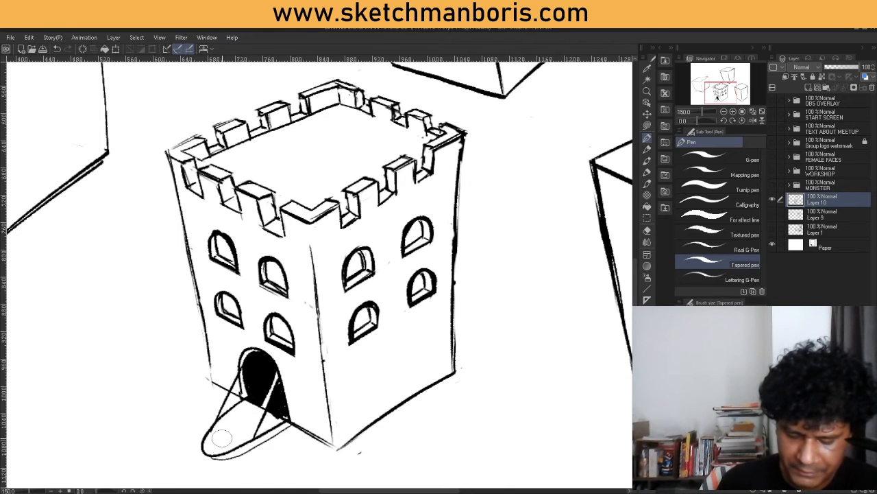
pyautogui.moveTo(220, 428)
pyautogui.mouseDown()
pyautogui.moveTo(251, 447)
pyautogui.moveTo(214, 421)
pyautogui.moveTo(251, 409)
pyautogui.moveTo(244, 417)
pyautogui.moveTo(268, 431)
pyautogui.moveTo(271, 408)
pyautogui.mouseUp()
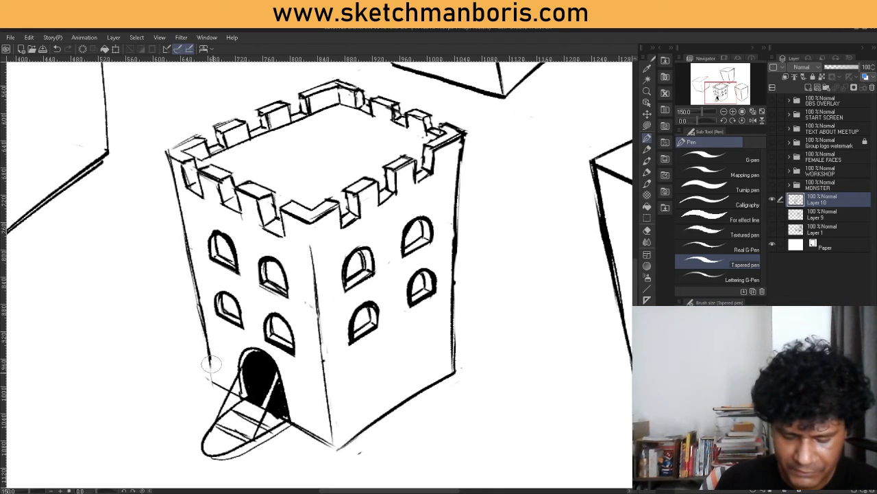
pyautogui.moveTo(200, 308); pyautogui.dragTo(215, 387)
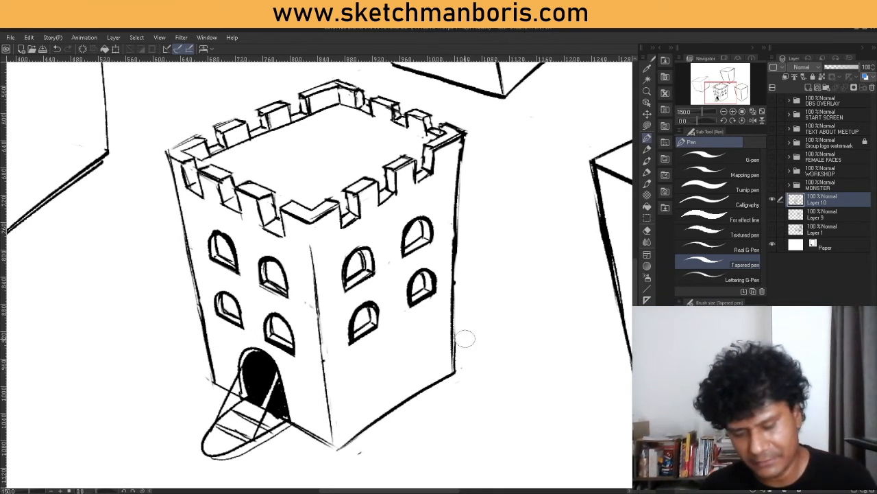
# Step: Fill the inner openings of all eight arched windows solid black, leaving the side and sill thickness white
pyautogui.moveTo(414, 225); pyautogui.dragTo(408, 240)
pyautogui.moveTo(414, 284); pyautogui.dragTo(414, 290)
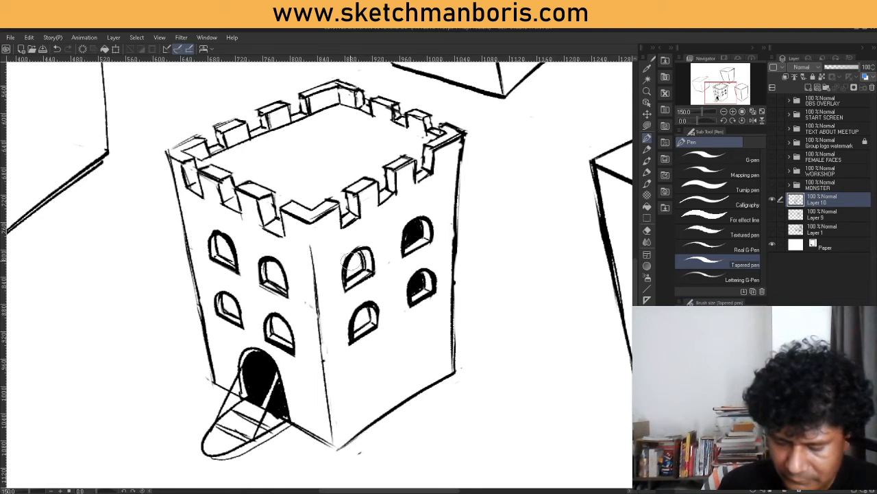
pyautogui.moveTo(352, 263)
pyautogui.mouseDown()
pyautogui.moveTo(349, 270)
pyautogui.moveTo(358, 262)
pyautogui.moveTo(364, 274)
pyautogui.mouseUp()
pyautogui.moveTo(354, 322); pyautogui.dragTo(365, 316)
pyautogui.moveTo(286, 259)
pyautogui.mouseDown()
pyautogui.moveTo(271, 275)
pyautogui.moveTo(269, 269)
pyautogui.moveTo(286, 290)
pyautogui.mouseUp()
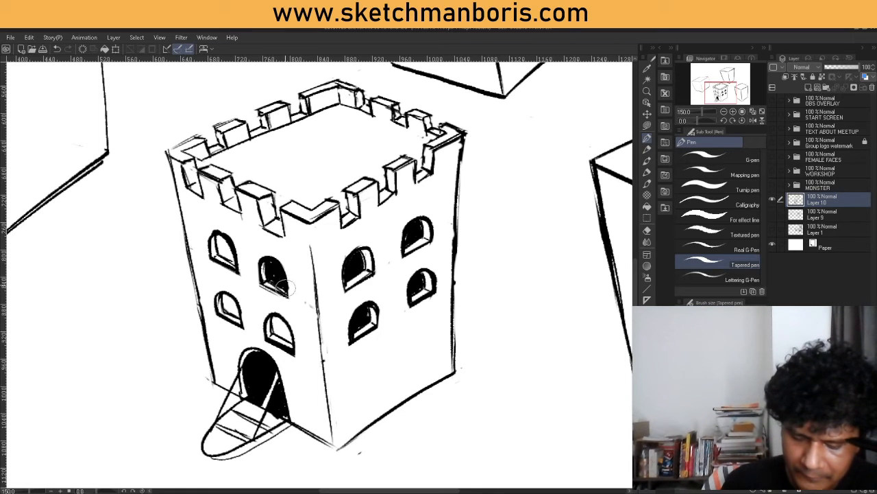
pyautogui.moveTo(221, 229)
pyautogui.mouseDown()
pyautogui.moveTo(216, 252)
pyautogui.moveTo(221, 244)
pyautogui.moveTo(233, 257)
pyautogui.moveTo(221, 248)
pyautogui.moveTo(226, 254)
pyautogui.mouseUp()
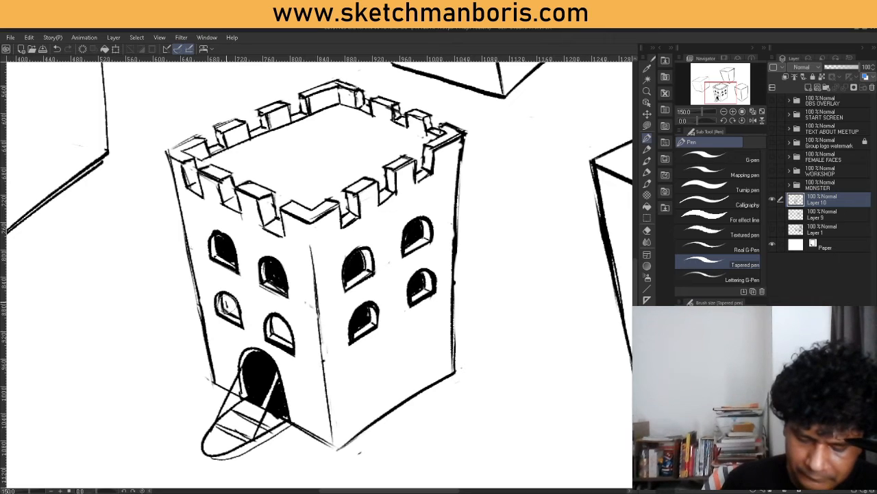
pyautogui.moveTo(225, 301)
pyautogui.mouseDown()
pyautogui.moveTo(234, 312)
pyautogui.moveTo(225, 294)
pyautogui.mouseUp()
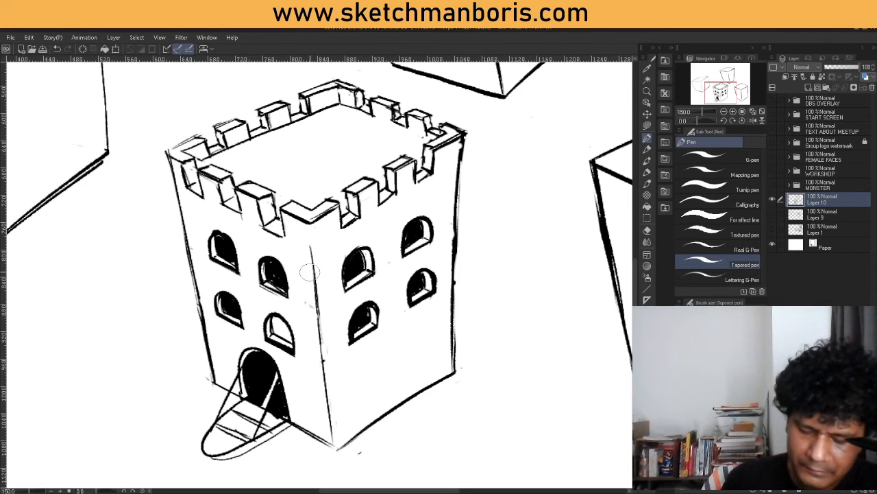
pyautogui.moveTo(277, 329); pyautogui.dragTo(291, 338)
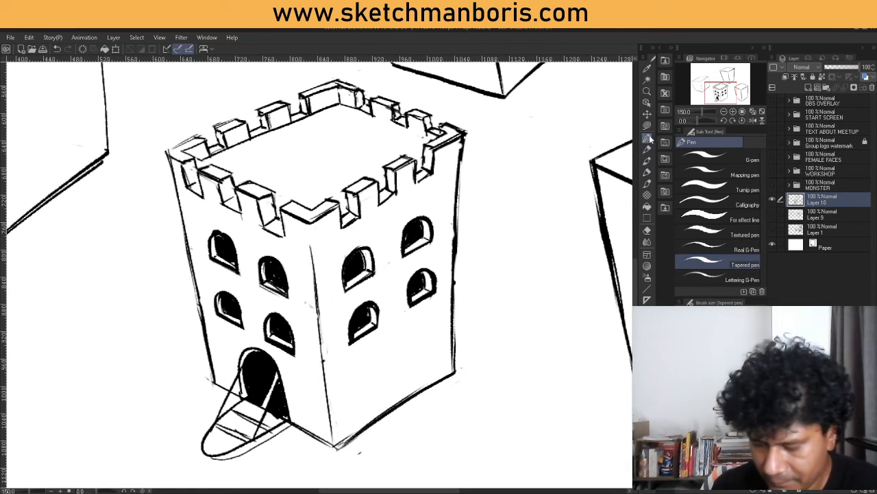
# Step: Draw four thin parallel brick course lines across the lower part of the front right face, following its base edge
pyautogui.moveTo(336, 370); pyautogui.dragTo(436, 314)
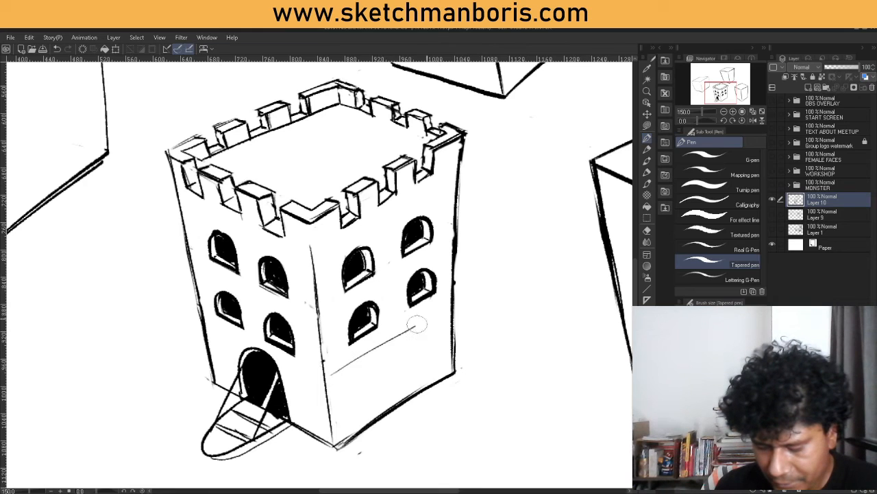
pyautogui.moveTo(329, 396); pyautogui.dragTo(440, 329)
pyautogui.moveTo(332, 411); pyautogui.dragTo(442, 343)
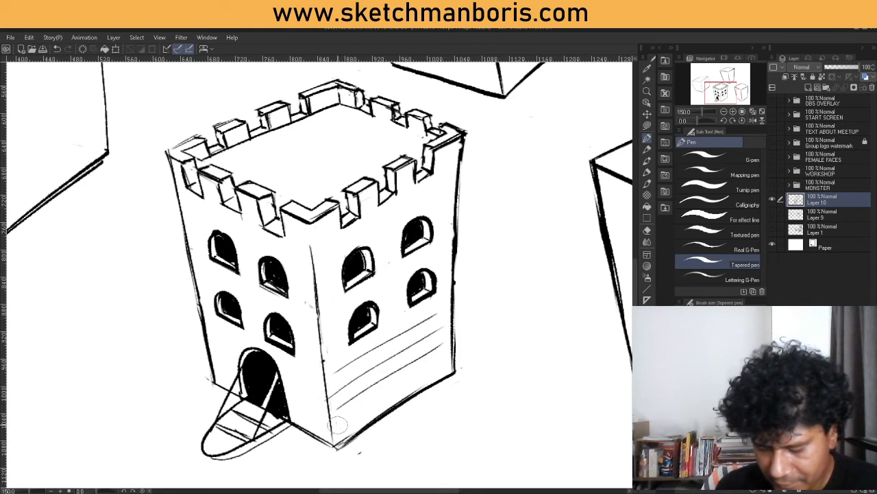
pyautogui.moveTo(331, 429); pyautogui.dragTo(446, 358)
# Step: Draw short staggered vertical joints between the course lines on the front right face to form three rows of bricks
pyautogui.moveTo(346, 363)
pyautogui.mouseDown()
pyautogui.moveTo(347, 378)
pyautogui.moveTo(370, 368)
pyautogui.mouseUp()
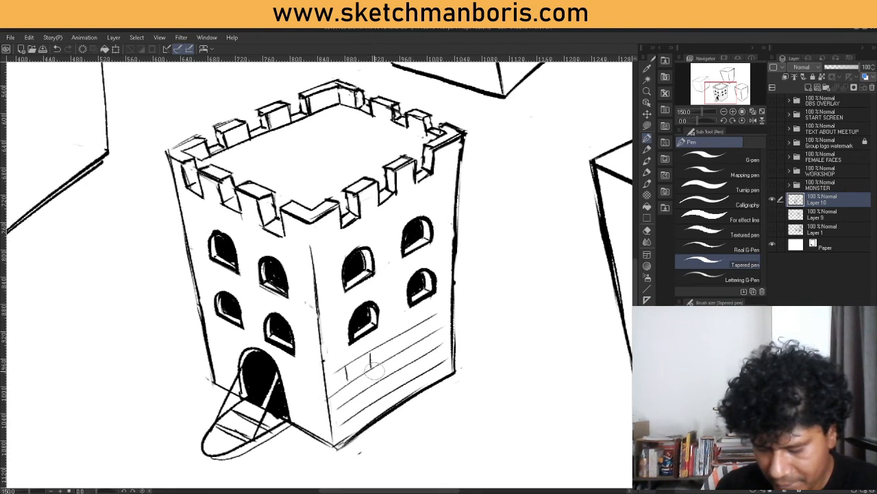
pyautogui.moveTo(401, 336); pyautogui.dragTo(400, 351)
pyautogui.moveTo(431, 319); pyautogui.dragTo(432, 333)
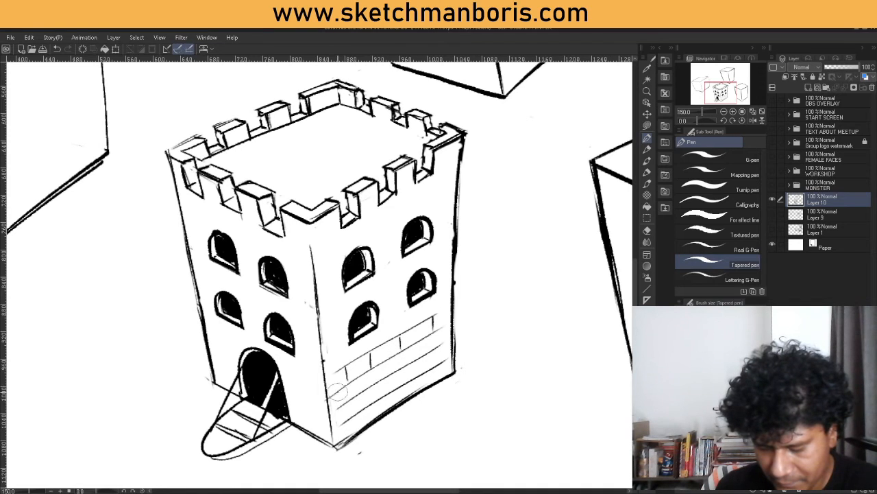
pyautogui.moveTo(338, 389); pyautogui.dragTo(338, 403)
pyautogui.moveTo(359, 379); pyautogui.dragTo(360, 393)
pyautogui.moveTo(413, 341); pyautogui.dragTo(415, 357)
pyautogui.moveTo(442, 325); pyautogui.dragTo(442, 340)
pyautogui.moveTo(396, 375)
pyautogui.mouseDown()
pyautogui.moveTo(357, 408)
pyautogui.moveTo(355, 401)
pyautogui.moveTo(358, 416)
pyautogui.moveTo(378, 391)
pyautogui.mouseUp()
pyautogui.moveTo(406, 370); pyautogui.dragTo(407, 380)
pyautogui.moveTo(435, 351); pyautogui.dragTo(437, 362)
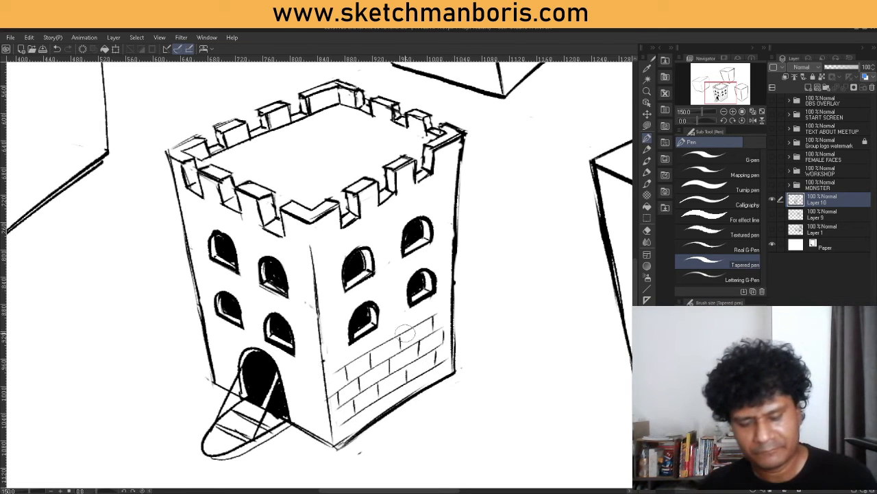
# Step: Draw six floor lines across the front right face of the box above the tower, spaced from its top edge to its base
pyautogui.scroll(-1, 406, 333)
pyautogui.moveTo(459, 376); pyautogui.dragTo(337, 391)
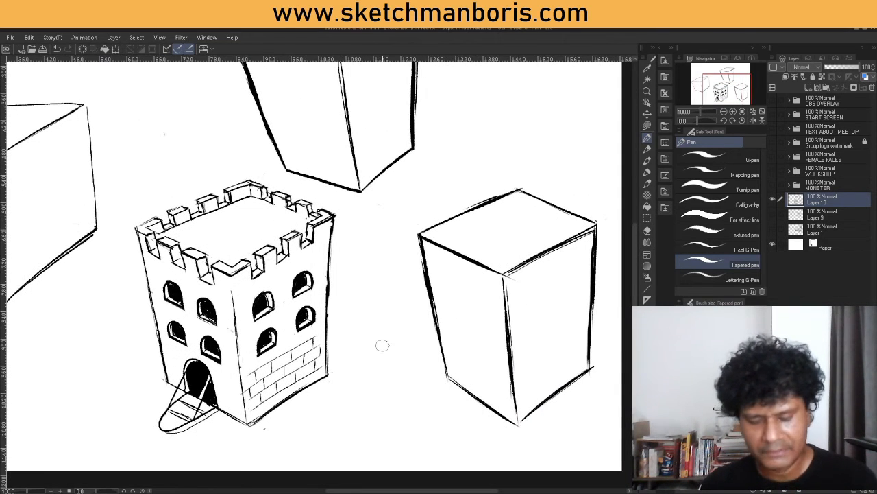
pyautogui.moveTo(379, 335); pyautogui.dragTo(391, 396)
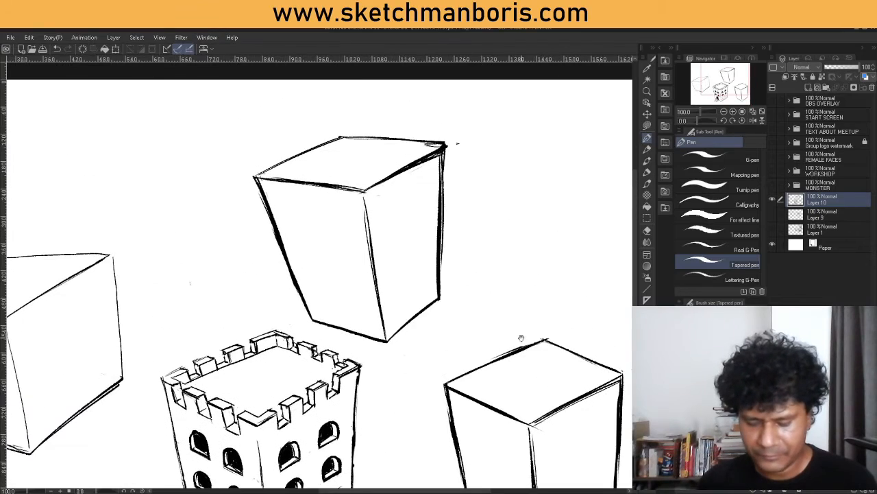
pyautogui.moveTo(544, 334); pyautogui.dragTo(482, 278)
pyautogui.moveTo(426, 242); pyautogui.dragTo(439, 303)
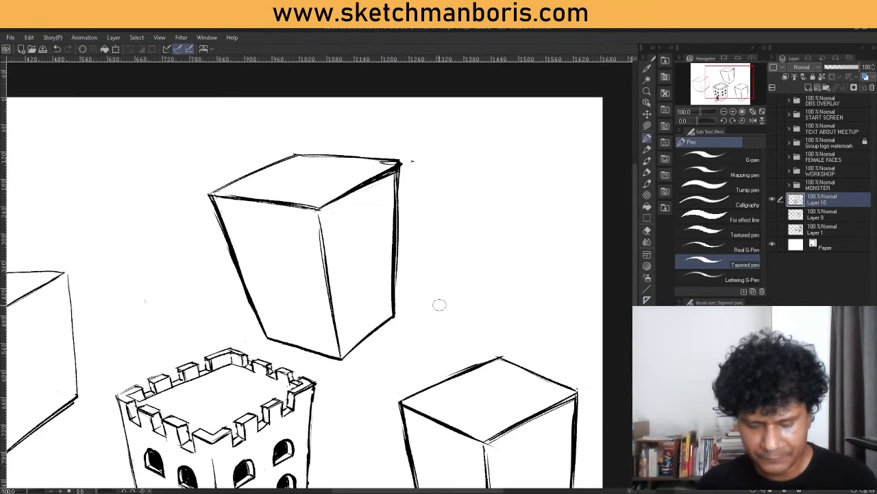
pyautogui.scroll(1, 322, 250)
pyautogui.moveTo(350, 269); pyautogui.dragTo(352, 281)
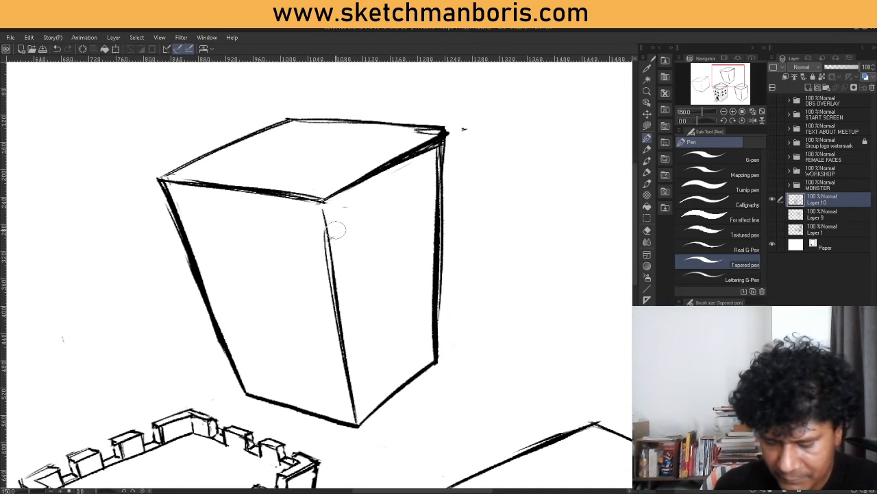
pyautogui.moveTo(330, 234); pyautogui.dragTo(437, 172)
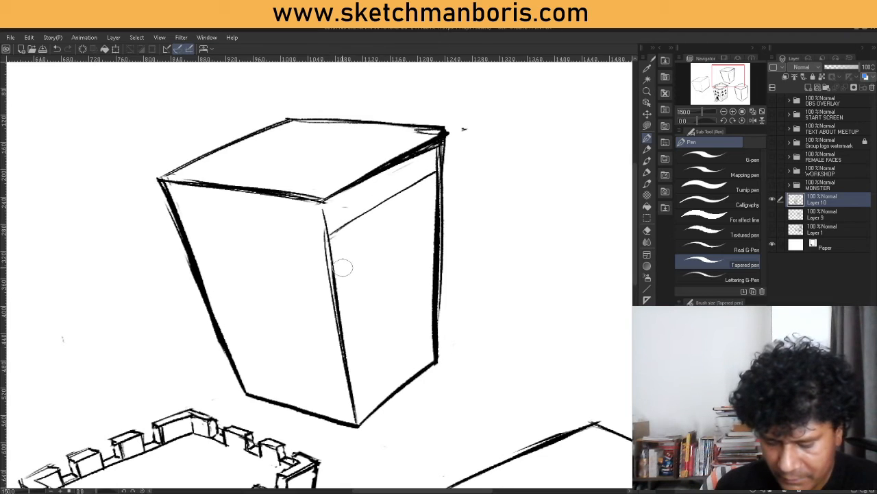
pyautogui.moveTo(334, 269); pyautogui.dragTo(434, 210)
pyautogui.moveTo(341, 303); pyautogui.dragTo(437, 244)
pyautogui.moveTo(341, 305)
pyautogui.mouseDown()
pyautogui.moveTo(431, 248)
pyautogui.moveTo(341, 305)
pyautogui.mouseUp()
pyautogui.moveTo(392, 272); pyautogui.dragTo(420, 259)
pyautogui.moveTo(347, 332)
pyautogui.mouseDown()
pyautogui.moveTo(432, 275)
pyautogui.moveTo(340, 336)
pyautogui.moveTo(434, 309)
pyautogui.moveTo(357, 365)
pyautogui.mouseUp()
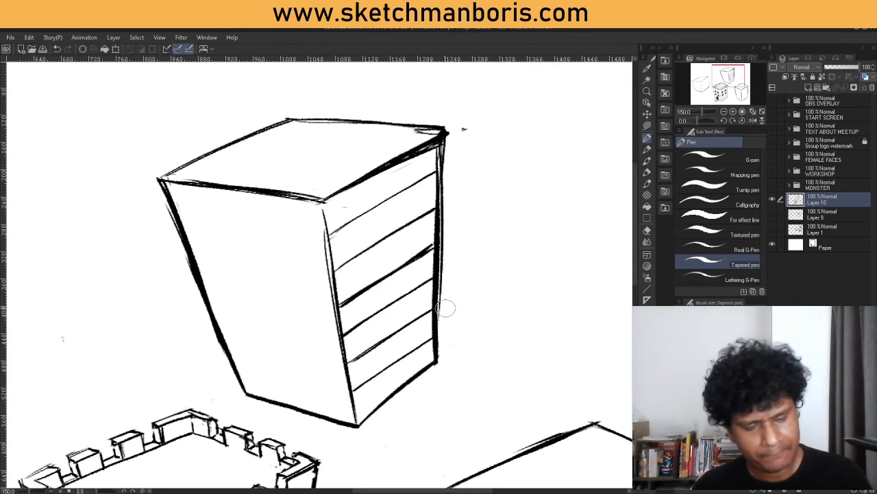
# Step: Draw the uppermost floor line across the left face of the box, meeting the right face's top floor line at the shared corner
pyautogui.press('r')
pyautogui.moveTo(441, 382)
pyautogui.mouseDown()
pyautogui.moveTo(467, 307)
pyautogui.moveTo(410, 235)
pyautogui.moveTo(418, 243)
pyautogui.mouseUp()
pyautogui.press('p')
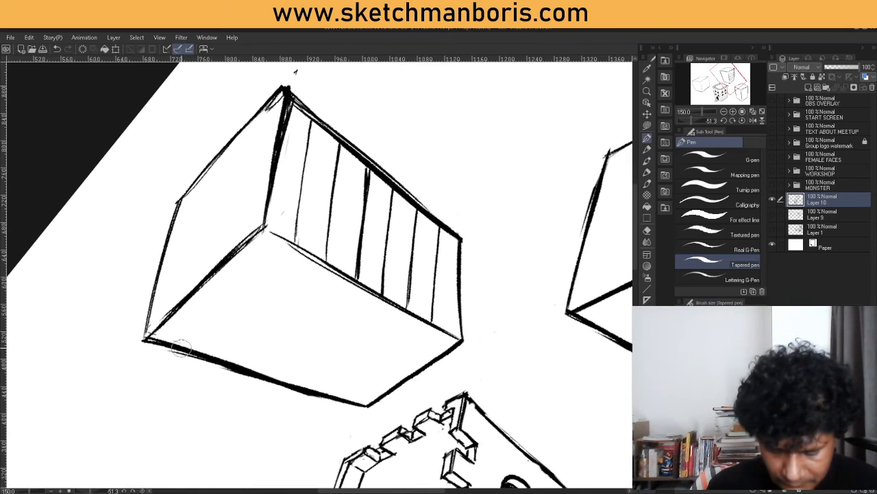
pyautogui.moveTo(187, 345); pyautogui.dragTo(268, 272)
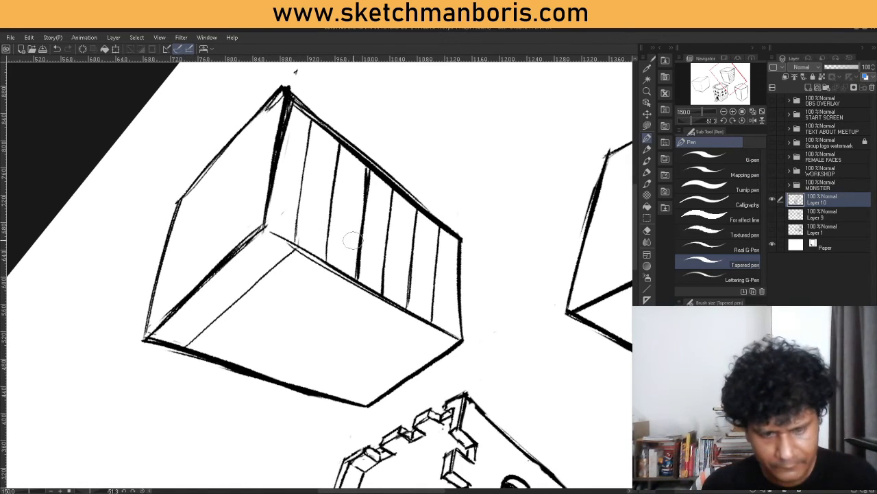
pyautogui.hotkey('ctrl', 'z')
pyautogui.moveTo(171, 348); pyautogui.dragTo(296, 243)
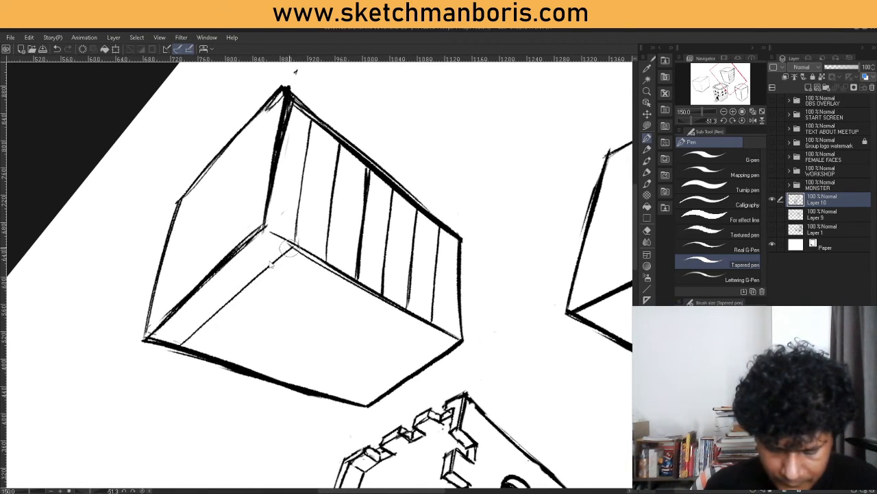
pyautogui.hotkey('ctrl', 'z')
pyautogui.moveTo(175, 342); pyautogui.dragTo(293, 247)
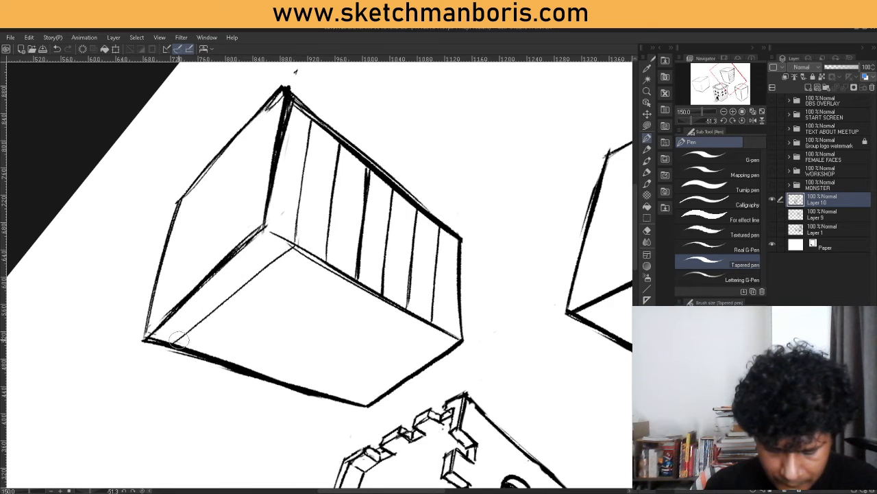
pyautogui.moveTo(177, 341); pyautogui.dragTo(296, 246)
# Step: Draw the five remaining floor lines across the left face, each meeting the matching right-face line at the corner edge
pyautogui.moveTo(200, 353); pyautogui.dragTo(328, 262)
pyautogui.moveTo(230, 360); pyautogui.dragTo(355, 281)
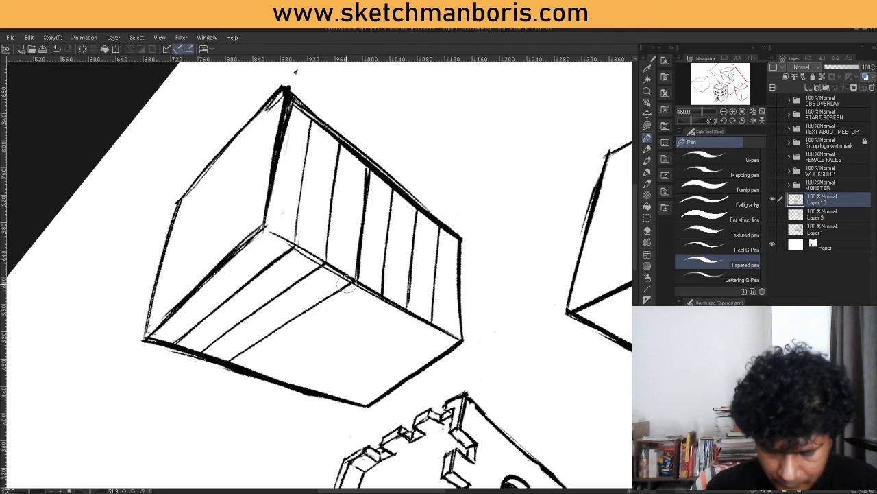
pyautogui.moveTo(257, 370); pyautogui.dragTo(380, 298)
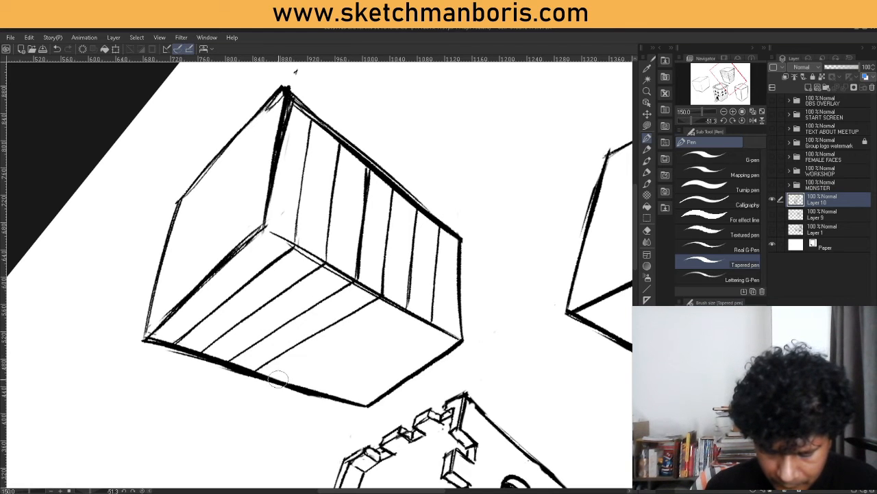
pyautogui.moveTo(277, 379); pyautogui.dragTo(401, 308)
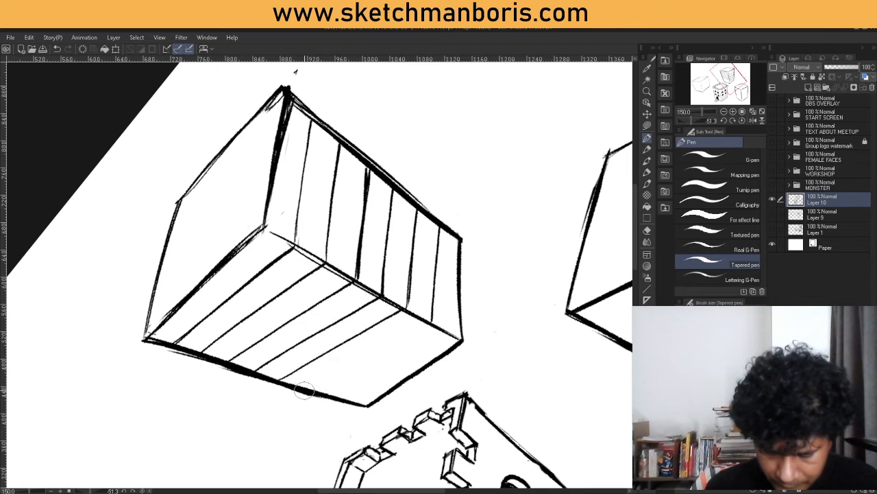
pyautogui.moveTo(305, 388); pyautogui.dragTo(434, 319)
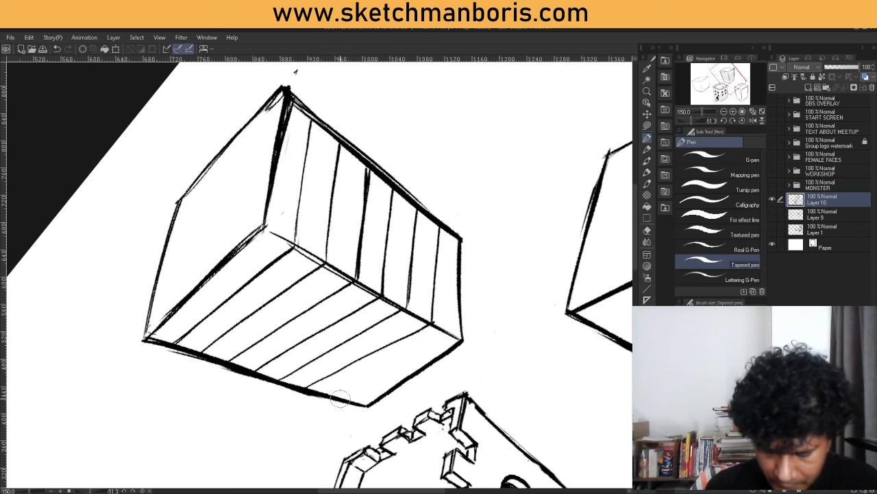
# Step: Redraw the left face's base edge at a shallower angle up to the front bottom corner and erase the old base edge
pyautogui.moveTo(341, 399); pyautogui.dragTo(453, 338)
pyautogui.hotkey('ctrl', 'z')
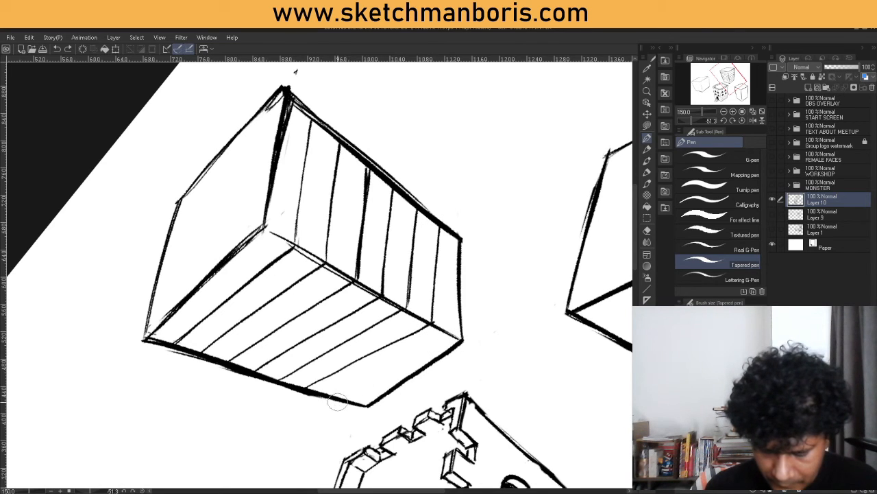
pyautogui.moveTo(336, 403); pyautogui.dragTo(463, 337)
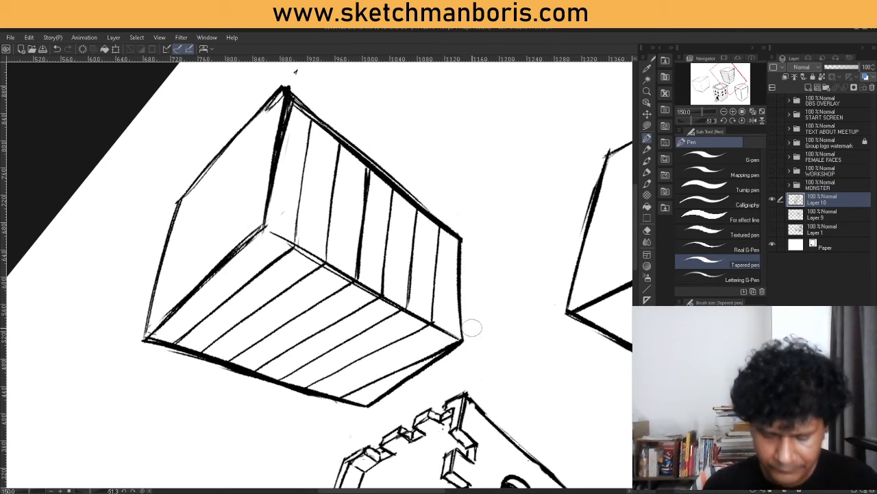
pyautogui.press('e')
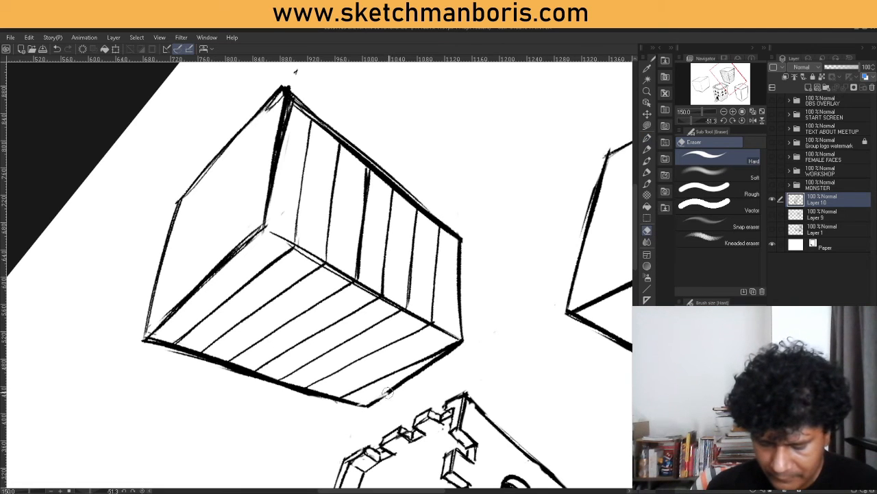
pyautogui.moveTo(371, 390); pyautogui.dragTo(472, 345)
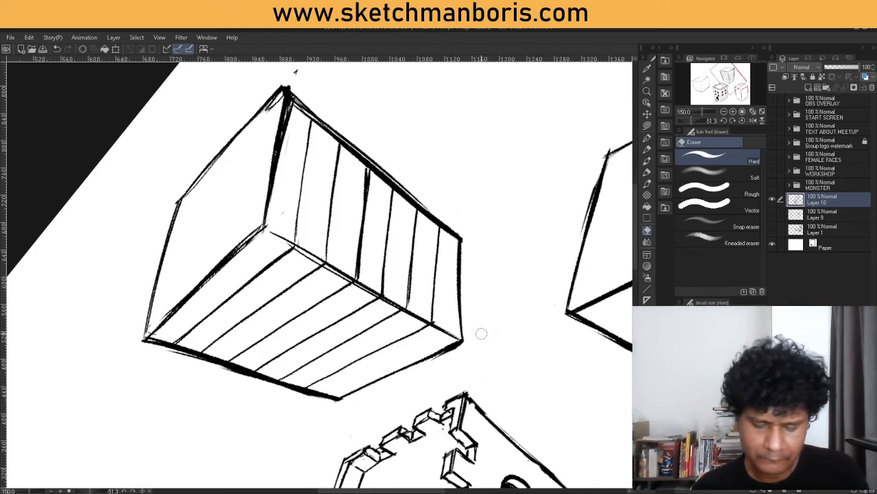
# Step: Erase the stray marks and excess line thickness along the right face's top edge and the upper part of its outer edge
pyautogui.scroll(-2, 481, 333)
pyautogui.moveTo(514, 360); pyautogui.dragTo(327, 366)
pyautogui.scroll(1, 327, 366)
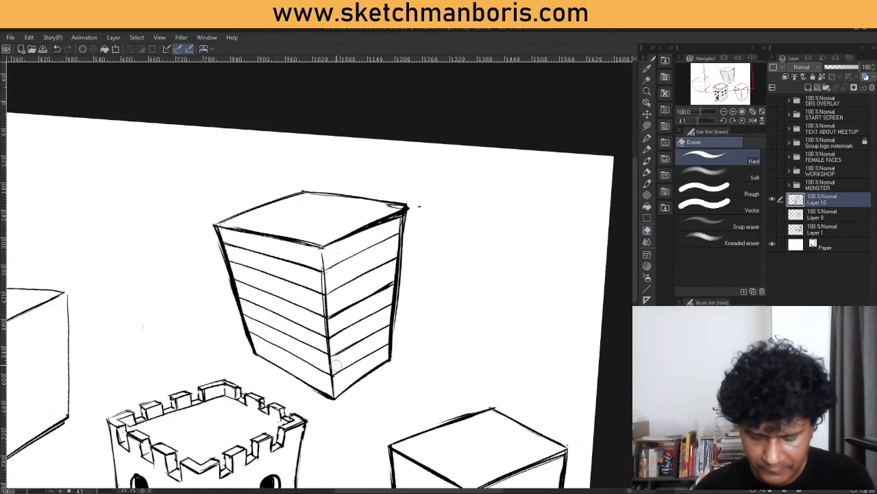
pyautogui.scroll(1, 336, 366)
pyautogui.moveTo(385, 376); pyautogui.dragTo(464, 403)
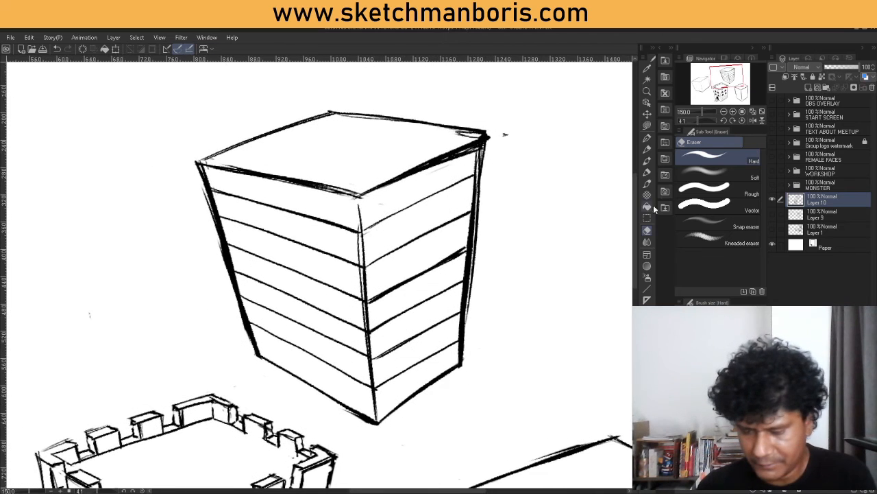
pyautogui.press('p')
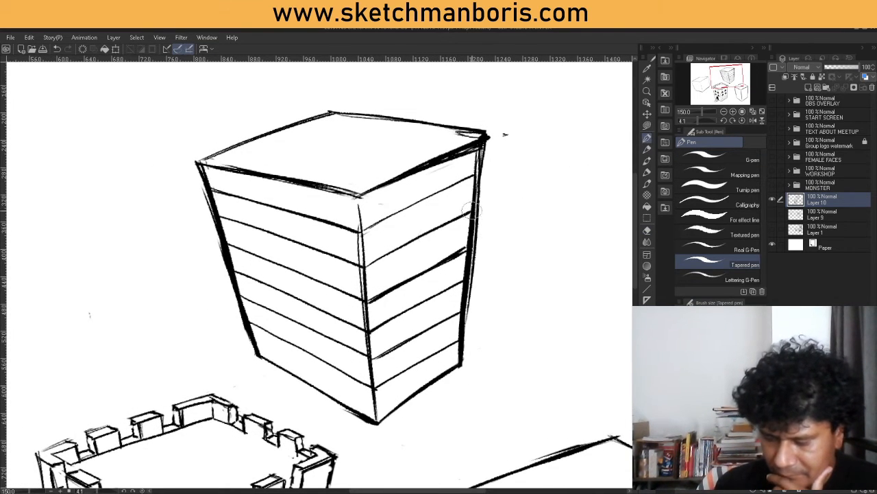
pyautogui.click(646, 230)
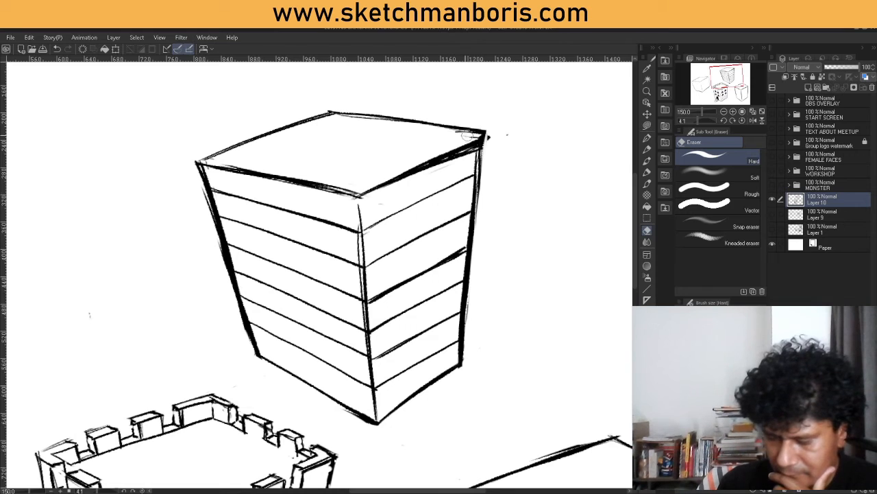
pyautogui.moveTo(418, 173)
pyautogui.mouseDown()
pyautogui.moveTo(475, 147)
pyautogui.moveTo(474, 162)
pyautogui.moveTo(490, 132)
pyautogui.moveTo(478, 199)
pyautogui.mouseUp()
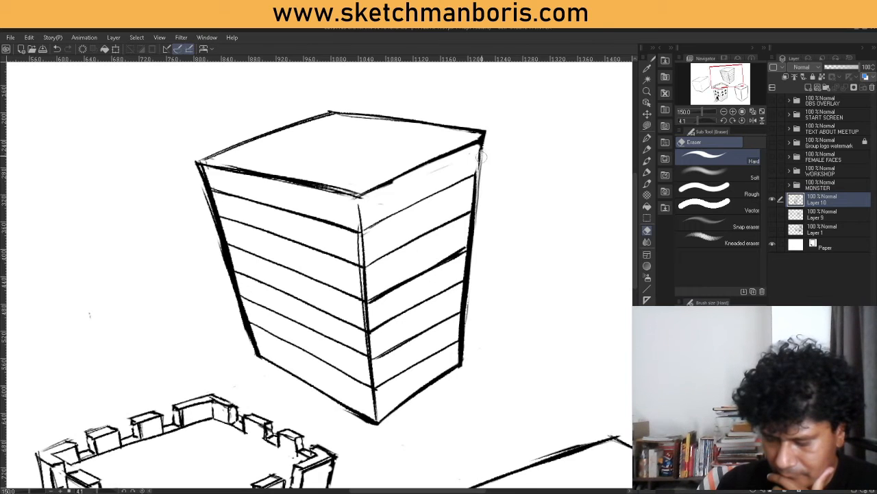
pyautogui.moveTo(482, 157); pyautogui.dragTo(478, 214)
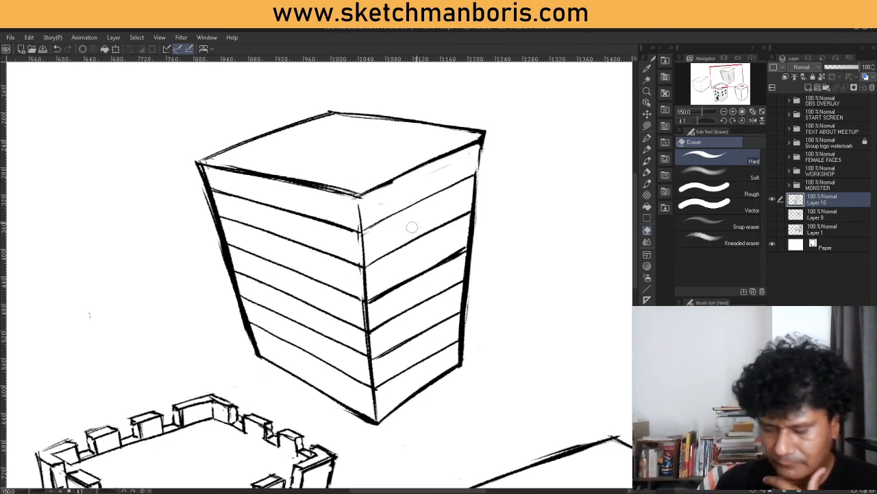
# Step: Draw three short vertical dividers in every other floor band of the right face, from the top band to the bottom one
pyautogui.click(647, 139)
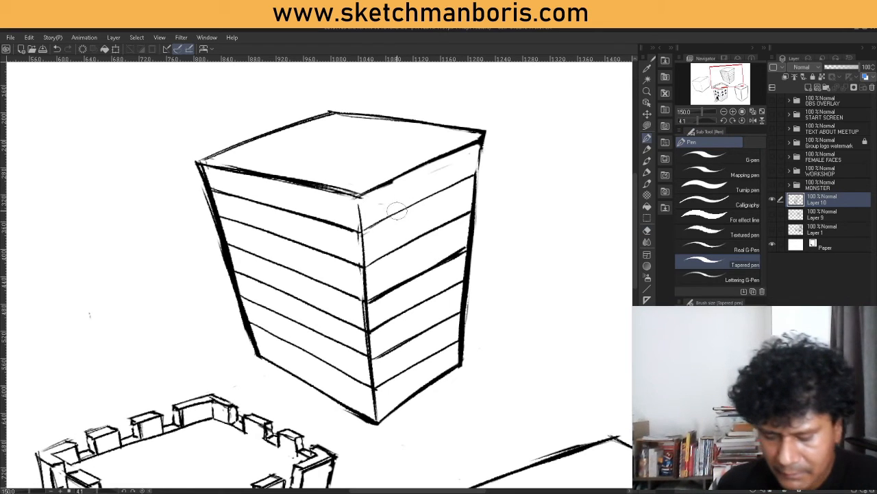
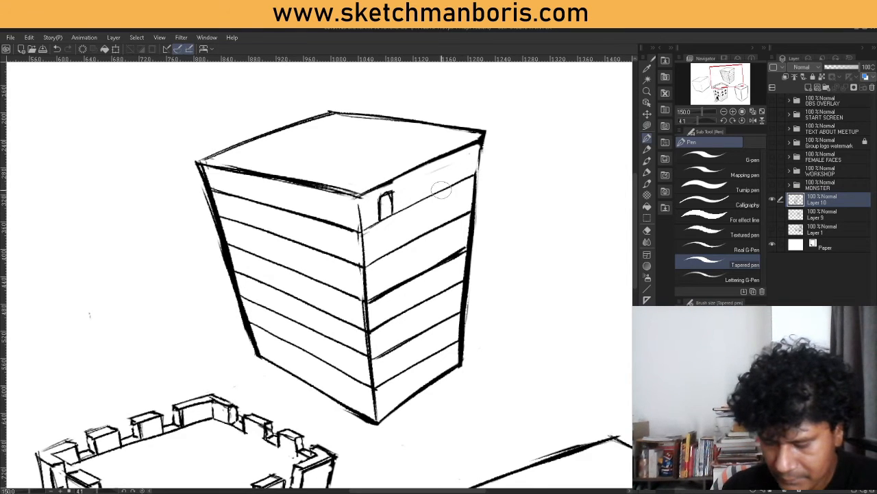
pyautogui.click(647, 231)
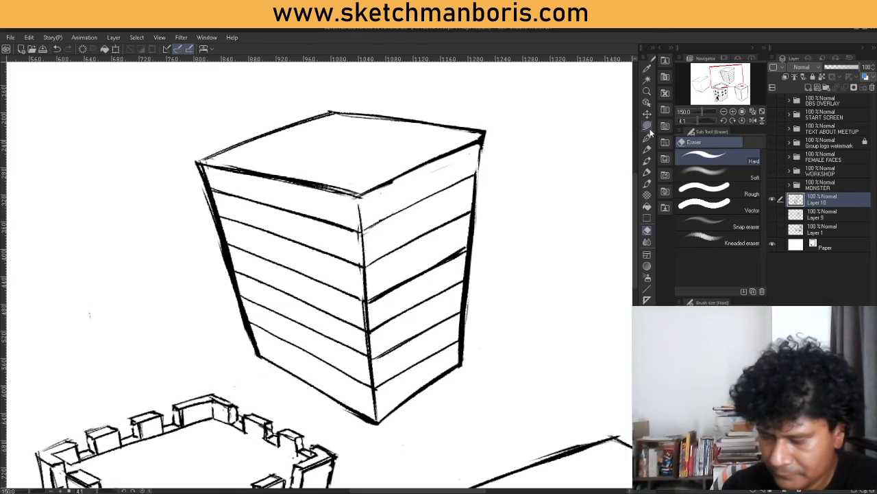
pyautogui.click(647, 138)
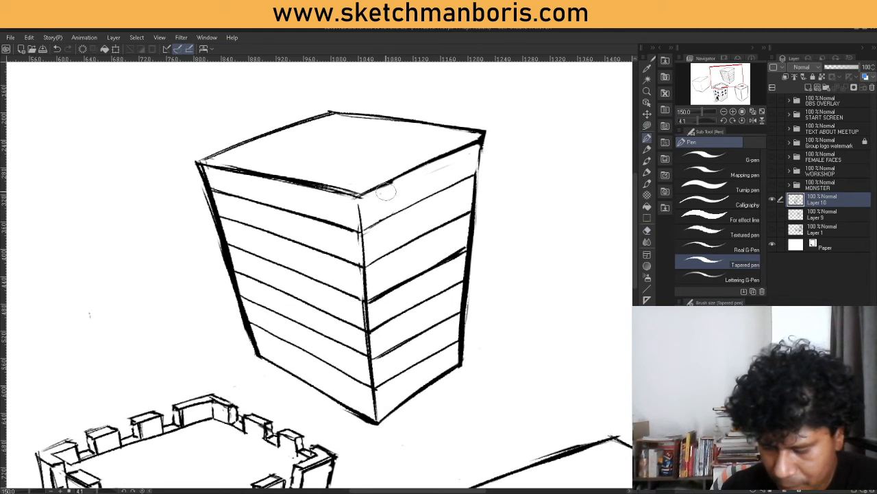
pyautogui.moveTo(387, 216)
pyautogui.mouseDown()
pyautogui.moveTo(386, 181)
pyautogui.moveTo(417, 187)
pyautogui.moveTo(418, 203)
pyautogui.mouseUp()
pyautogui.moveTo(447, 155); pyautogui.dragTo(448, 185)
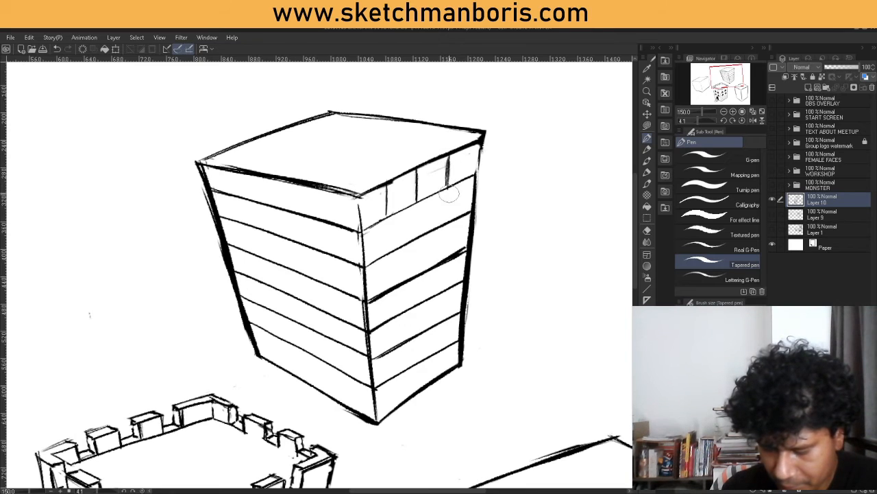
pyautogui.moveTo(395, 281)
pyautogui.mouseDown()
pyautogui.moveTo(393, 251)
pyautogui.moveTo(446, 243)
pyautogui.moveTo(445, 226)
pyautogui.mouseUp()
pyautogui.moveTo(396, 342); pyautogui.dragTo(397, 314)
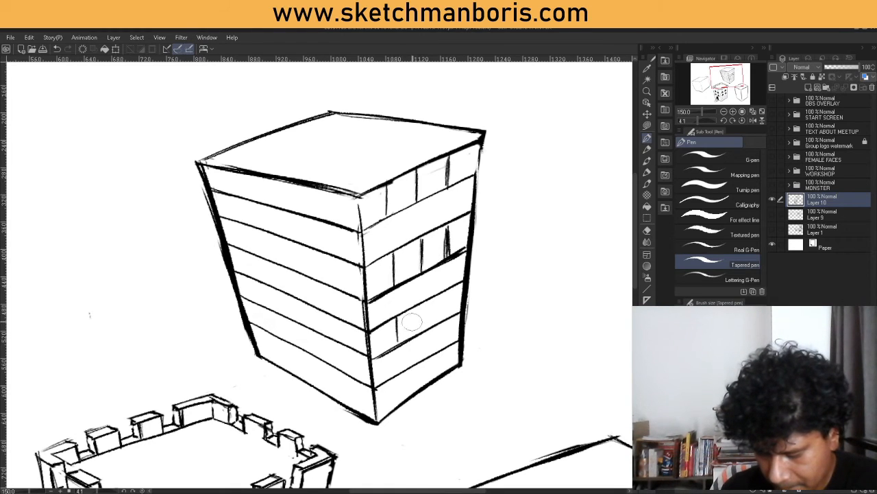
pyautogui.moveTo(445, 294)
pyautogui.mouseDown()
pyautogui.moveTo(445, 323)
pyautogui.moveTo(396, 342)
pyautogui.moveTo(400, 394)
pyautogui.mouseUp()
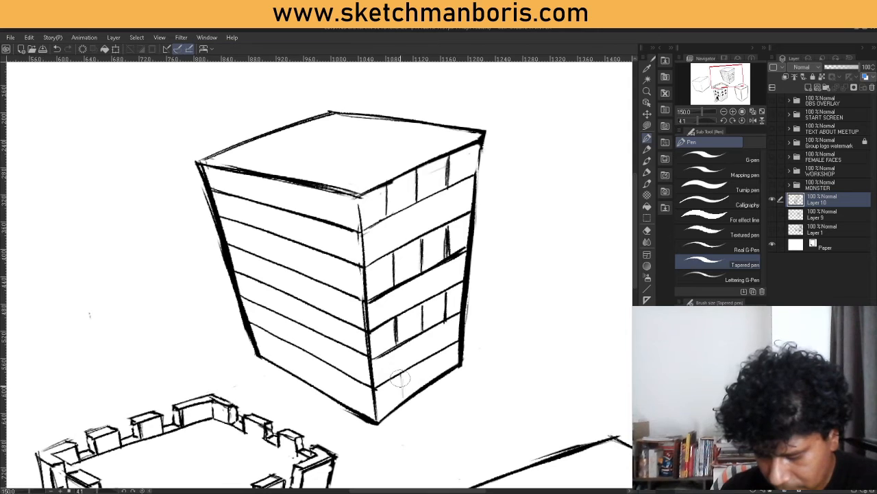
pyautogui.moveTo(420, 362)
pyautogui.mouseDown()
pyautogui.moveTo(421, 385)
pyautogui.moveTo(441, 381)
pyautogui.mouseUp()
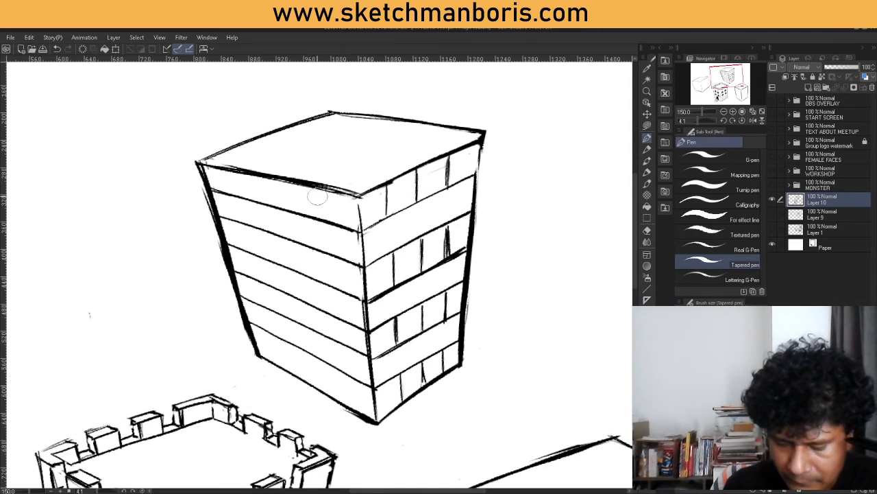
# Step: Draw four short vertical dividers in every other floor band of the left face, from the top band to the bottom one
pyautogui.moveTo(317, 184); pyautogui.dragTo(321, 217)
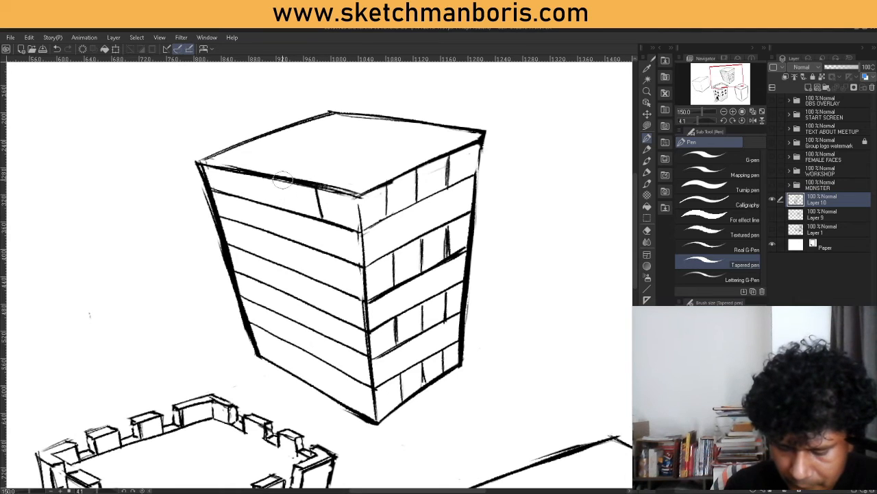
pyautogui.moveTo(282, 181); pyautogui.dragTo(285, 204)
pyautogui.moveTo(254, 179); pyautogui.dragTo(257, 200)
pyautogui.moveTo(225, 175)
pyautogui.mouseDown()
pyautogui.moveTo(253, 226)
pyautogui.moveTo(244, 244)
pyautogui.moveTo(235, 226)
pyautogui.moveTo(241, 248)
pyautogui.moveTo(241, 237)
pyautogui.moveTo(269, 252)
pyautogui.moveTo(258, 231)
pyautogui.moveTo(325, 277)
pyautogui.mouseUp()
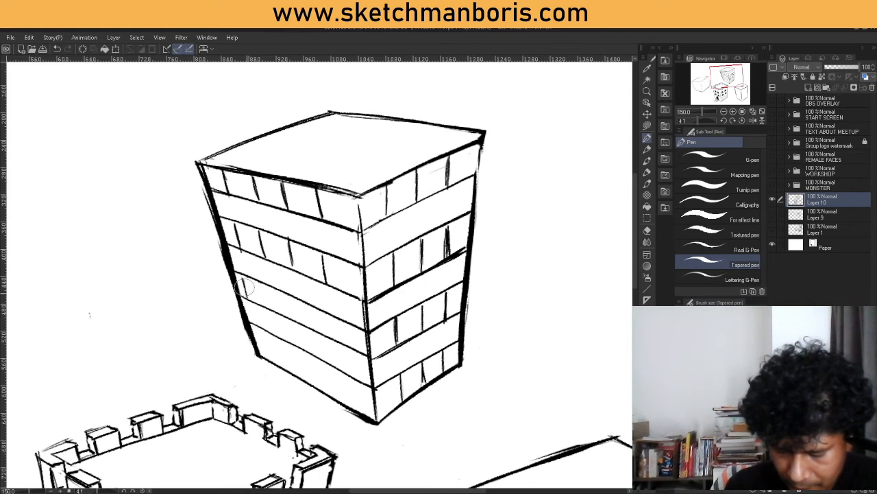
pyautogui.moveTo(241, 275)
pyautogui.mouseDown()
pyautogui.moveTo(277, 312)
pyautogui.moveTo(330, 336)
pyautogui.mouseUp()
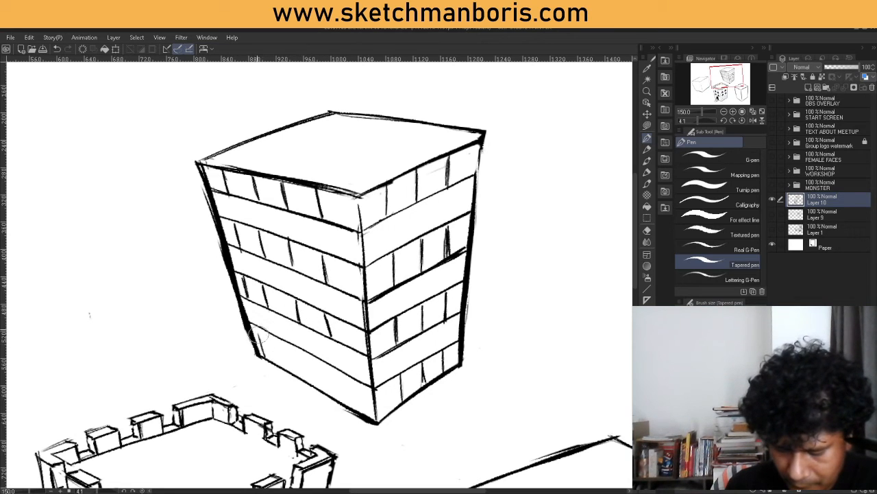
pyautogui.moveTo(279, 337)
pyautogui.mouseDown()
pyautogui.moveTo(281, 368)
pyautogui.moveTo(343, 400)
pyautogui.mouseUp()
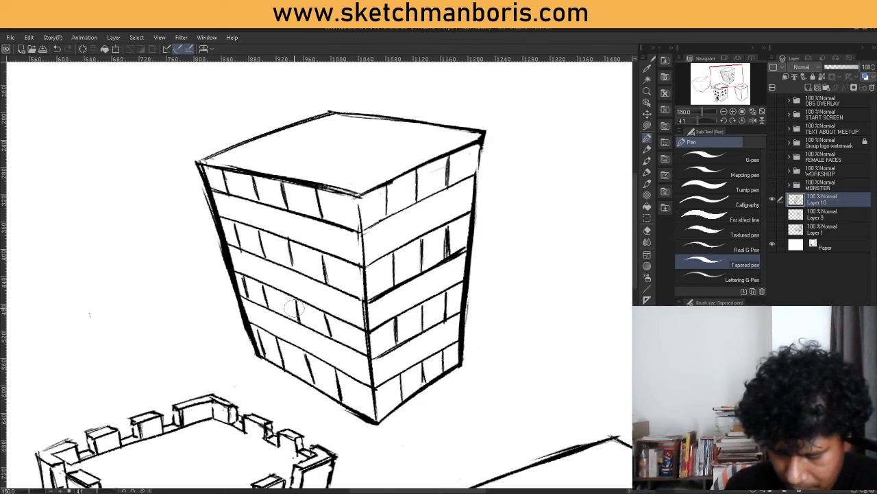
# Step: Thicken two middle dividers on the left face and reinforce the outer vertical edge of the right face
pyautogui.moveTo(295, 299); pyautogui.dragTo(299, 316)
pyautogui.moveTo(287, 238); pyautogui.dragTo(291, 266)
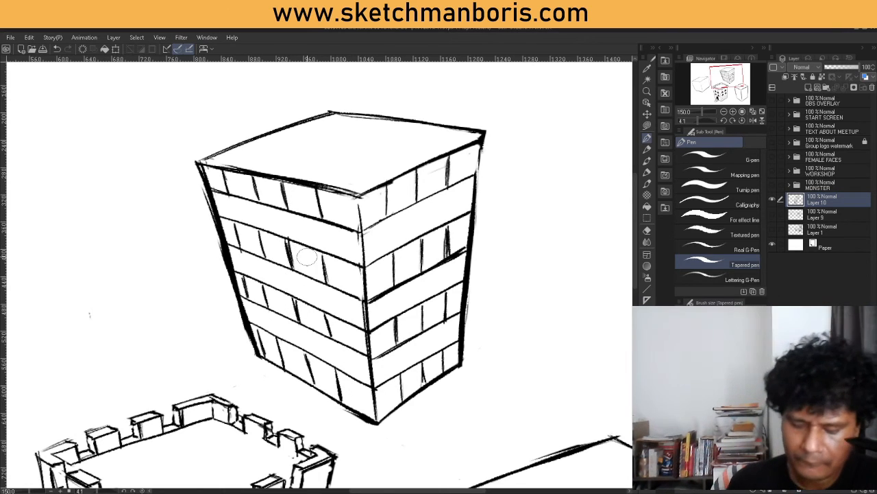
pyautogui.moveTo(483, 138); pyautogui.dragTo(468, 273)
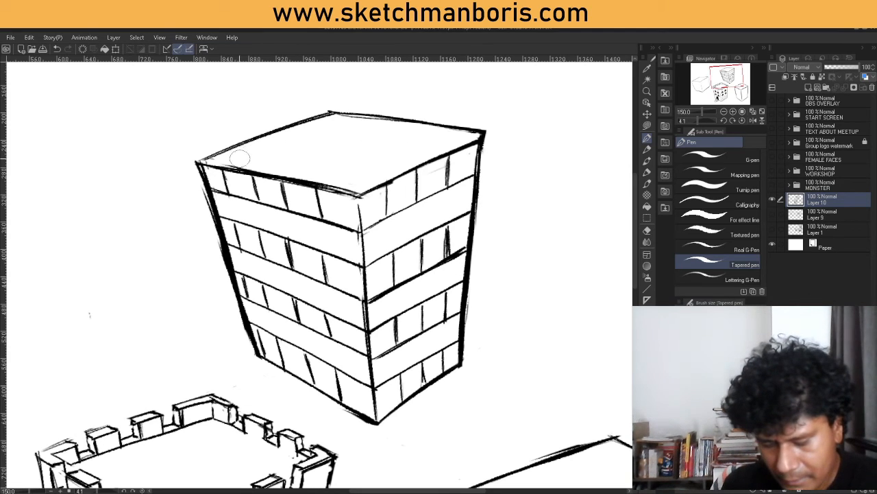
# Step: Draw an inner outline on the roof parallel to its four edges to give the parapet wall its thickness
pyautogui.moveTo(205, 163); pyautogui.dragTo(331, 117)
pyautogui.moveTo(206, 163)
pyautogui.mouseDown()
pyautogui.moveTo(299, 167)
pyautogui.moveTo(355, 181)
pyautogui.mouseUp()
pyautogui.moveTo(206, 163)
pyautogui.mouseDown()
pyautogui.moveTo(353, 183)
pyautogui.moveTo(452, 135)
pyautogui.mouseUp()
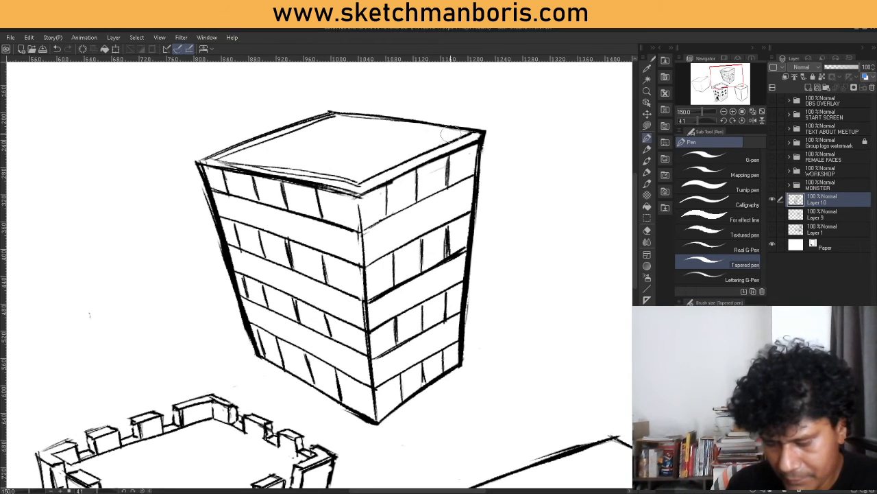
pyautogui.moveTo(333, 122); pyautogui.dragTo(480, 132)
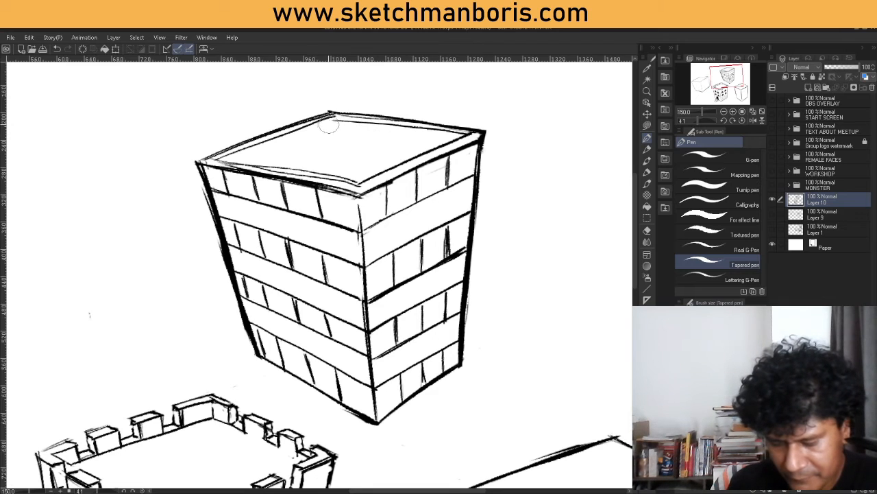
# Step: Draw the parapet's inner back corner as a short vertical and add the recessed roof floor lines running from it
pyautogui.moveTo(333, 115); pyautogui.dragTo(333, 129)
pyautogui.moveTo(235, 160)
pyautogui.mouseDown()
pyautogui.moveTo(329, 130)
pyautogui.moveTo(449, 141)
pyautogui.mouseUp()
pyautogui.moveTo(329, 112); pyautogui.dragTo(368, 120)
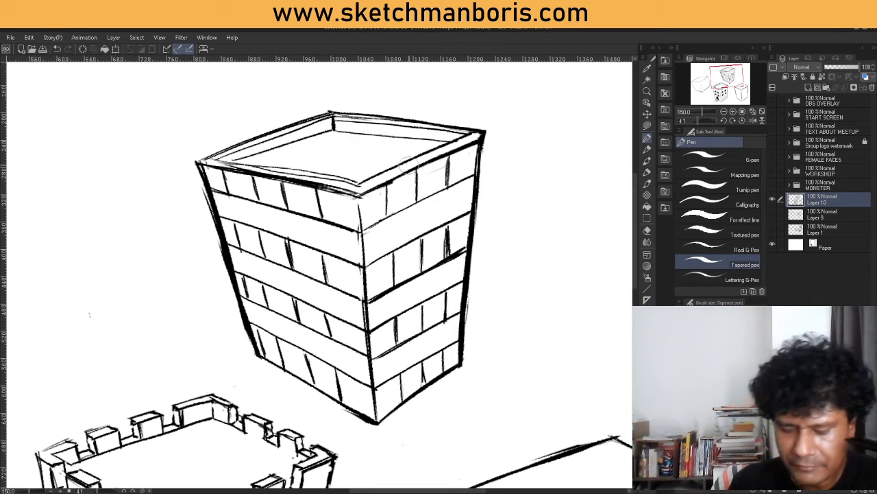
# Step: Shade the window panes in the top two window bands of the block's right face with diagonal pen hatching
pyautogui.moveTo(239, 163); pyautogui.dragTo(358, 182)
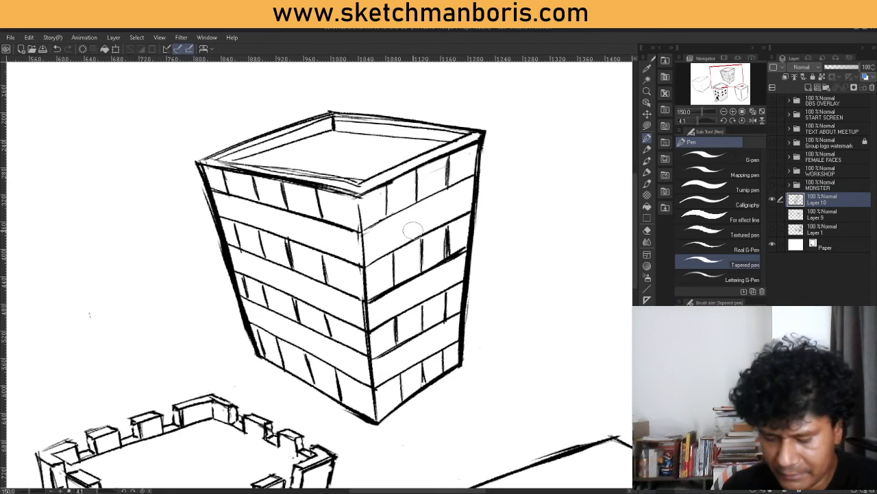
pyautogui.moveTo(367, 195)
pyautogui.mouseDown()
pyautogui.moveTo(363, 206)
pyautogui.moveTo(384, 205)
pyautogui.moveTo(377, 226)
pyautogui.moveTo(387, 219)
pyautogui.mouseUp()
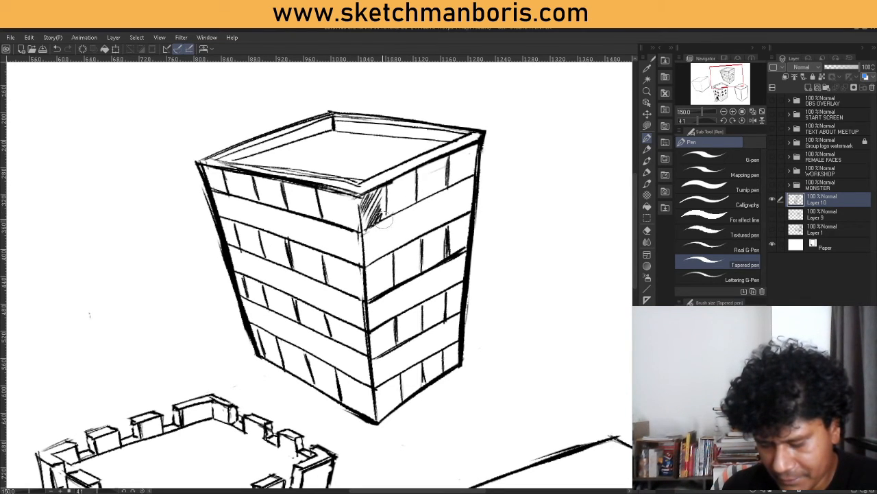
pyautogui.moveTo(399, 190)
pyautogui.mouseDown()
pyautogui.moveTo(391, 200)
pyautogui.moveTo(404, 193)
pyautogui.moveTo(401, 214)
pyautogui.moveTo(412, 192)
pyautogui.moveTo(415, 206)
pyautogui.mouseUp()
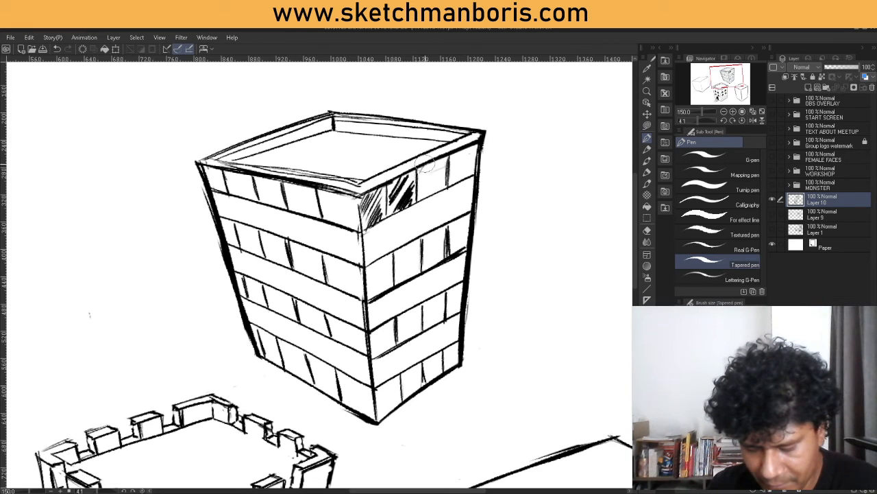
pyautogui.moveTo(425, 164)
pyautogui.mouseDown()
pyautogui.moveTo(442, 184)
pyautogui.moveTo(437, 195)
pyautogui.moveTo(444, 169)
pyautogui.moveTo(477, 153)
pyautogui.mouseUp()
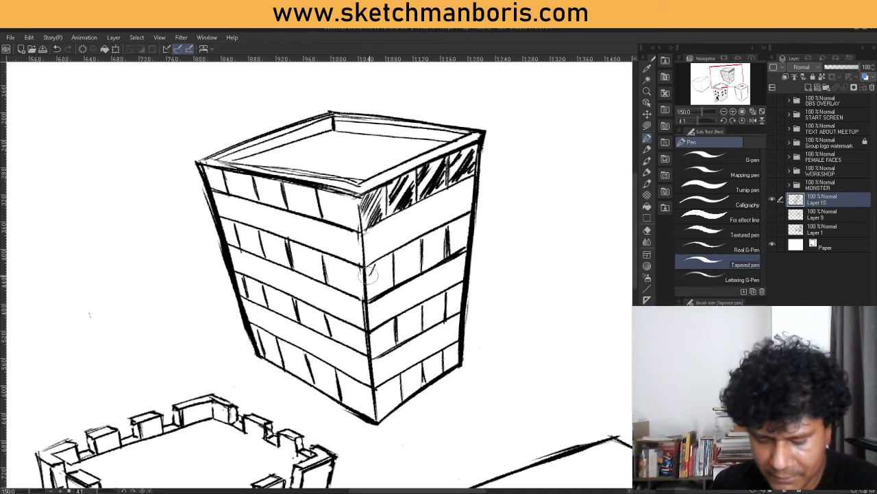
pyautogui.moveTo(369, 273)
pyautogui.mouseDown()
pyautogui.moveTo(392, 259)
pyautogui.moveTo(381, 292)
pyautogui.moveTo(410, 253)
pyautogui.moveTo(419, 249)
pyautogui.moveTo(427, 261)
pyautogui.moveTo(431, 246)
pyautogui.moveTo(434, 261)
pyautogui.moveTo(471, 234)
pyautogui.mouseUp()
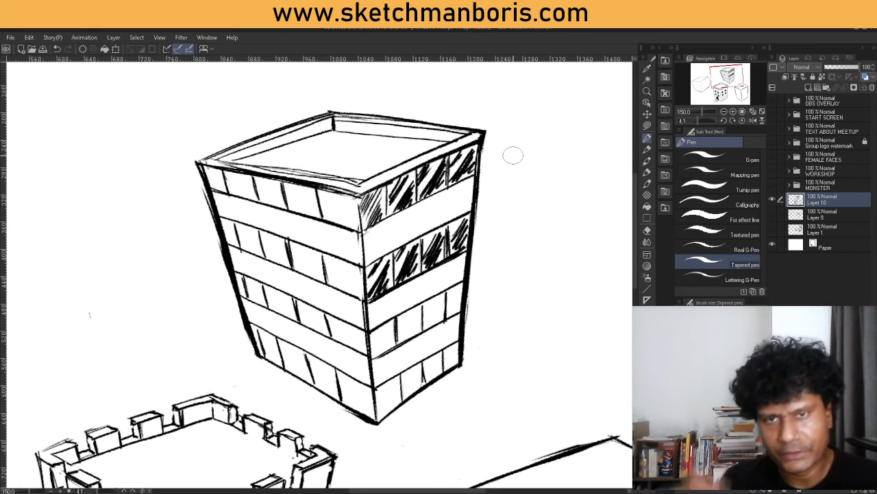
# Step: Hatch the four panes in the third window band of the right face with dense diagonal strokes, leaving thin white gaps
pyautogui.moveTo(370, 347); pyautogui.dragTo(394, 321)
pyautogui.moveTo(386, 343)
pyautogui.mouseDown()
pyautogui.moveTo(399, 328)
pyautogui.moveTo(394, 324)
pyautogui.mouseUp()
pyautogui.moveTo(377, 361); pyautogui.dragTo(419, 300)
pyautogui.moveTo(403, 343)
pyautogui.mouseDown()
pyautogui.moveTo(428, 302)
pyautogui.moveTo(425, 327)
pyautogui.mouseUp()
pyautogui.moveTo(429, 309); pyautogui.dragTo(448, 288)
pyautogui.moveTo(420, 331)
pyautogui.mouseDown()
pyautogui.moveTo(445, 299)
pyautogui.moveTo(469, 289)
pyautogui.mouseUp()
pyautogui.moveTo(447, 319); pyautogui.dragTo(468, 297)
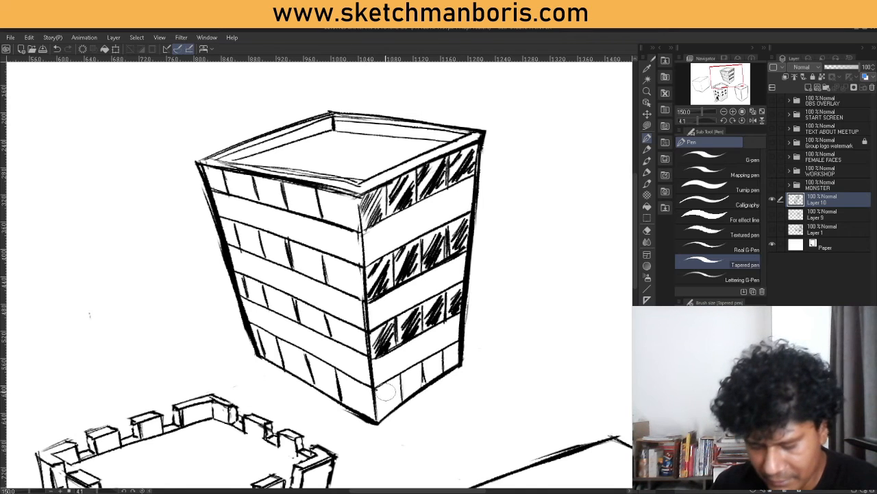
# Step: Fill the panes of the right face's bottom window band with the same diagonal hatching
pyautogui.moveTo(377, 404)
pyautogui.mouseDown()
pyautogui.moveTo(393, 384)
pyautogui.moveTo(423, 376)
pyautogui.mouseUp()
pyautogui.moveTo(425, 376)
pyautogui.mouseDown()
pyautogui.moveTo(449, 351)
pyautogui.moveTo(447, 360)
pyautogui.mouseUp()
pyautogui.moveTo(440, 364); pyautogui.dragTo(459, 345)
pyautogui.moveTo(441, 373); pyautogui.dragTo(466, 350)
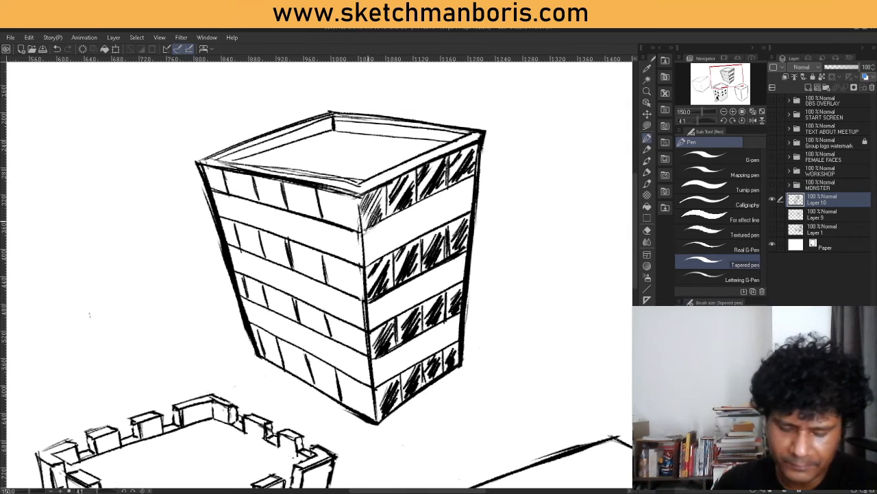
# Step: On the left face, hatch the third window band's pane nearest the front corner and all panes of the second band
pyautogui.moveTo(331, 339); pyautogui.dragTo(347, 318)
pyautogui.moveTo(336, 350)
pyautogui.mouseDown()
pyautogui.moveTo(358, 318)
pyautogui.moveTo(364, 324)
pyautogui.mouseUp()
pyautogui.moveTo(348, 356)
pyautogui.mouseDown()
pyautogui.moveTo(367, 326)
pyautogui.moveTo(345, 325)
pyautogui.mouseUp()
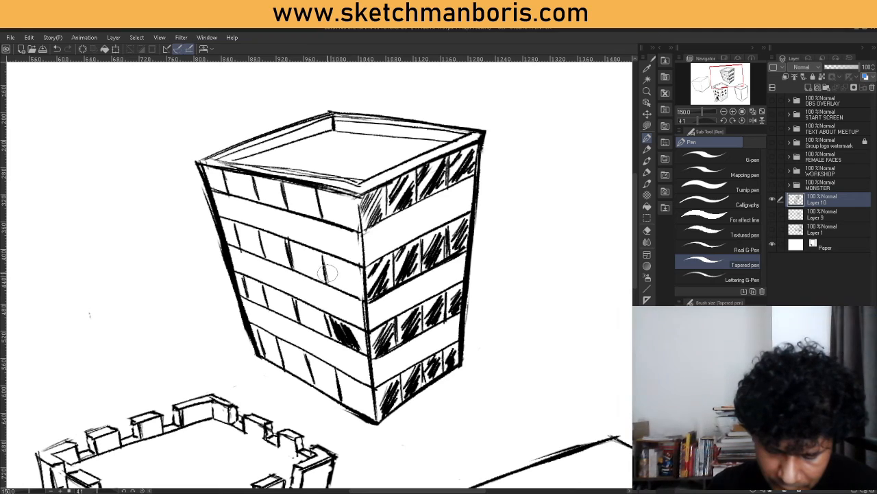
pyautogui.moveTo(334, 285)
pyautogui.mouseDown()
pyautogui.moveTo(324, 260)
pyautogui.moveTo(343, 290)
pyautogui.mouseUp()
pyautogui.moveTo(330, 259); pyautogui.dragTo(351, 290)
pyautogui.moveTo(336, 270); pyautogui.dragTo(362, 295)
pyautogui.moveTo(351, 277); pyautogui.dragTo(364, 295)
pyautogui.moveTo(288, 256); pyautogui.dragTo(307, 275)
pyautogui.moveTo(295, 240)
pyautogui.mouseDown()
pyautogui.moveTo(320, 277)
pyautogui.moveTo(332, 271)
pyautogui.mouseUp()
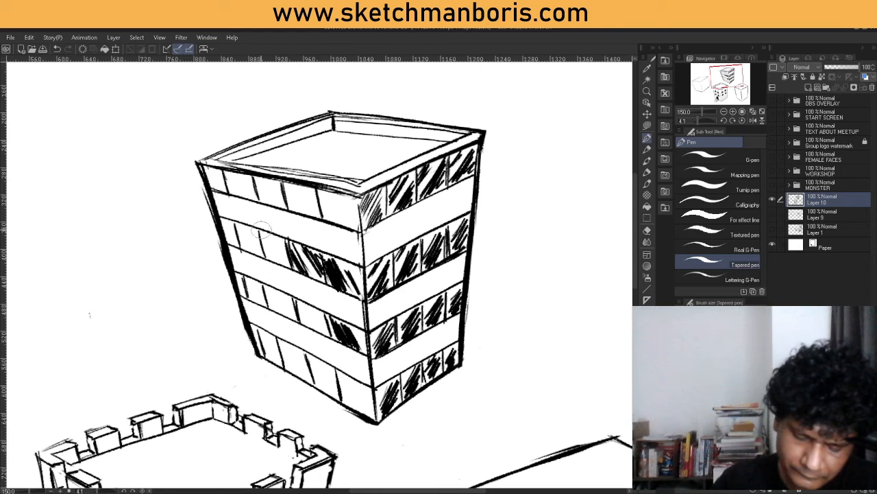
pyautogui.moveTo(260, 242)
pyautogui.mouseDown()
pyautogui.moveTo(281, 262)
pyautogui.moveTo(290, 252)
pyautogui.mouseUp()
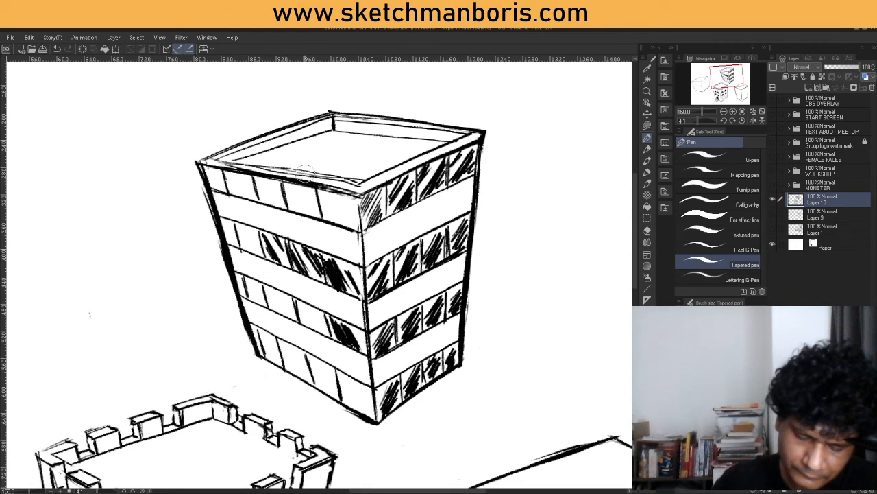
pyautogui.moveTo(239, 229)
pyautogui.mouseDown()
pyautogui.moveTo(261, 259)
pyautogui.moveTo(254, 252)
pyautogui.moveTo(266, 253)
pyautogui.moveTo(235, 235)
pyautogui.mouseUp()
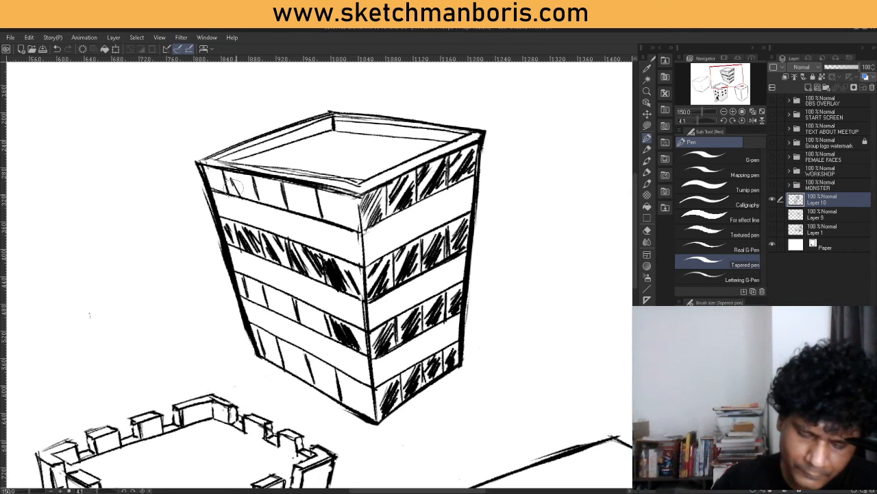
# Step: Hatch all panes in the top window band of the left face with diagonal strokes slanting down toward the front corner
pyautogui.moveTo(225, 176)
pyautogui.mouseDown()
pyautogui.moveTo(238, 199)
pyautogui.moveTo(267, 203)
pyautogui.mouseUp()
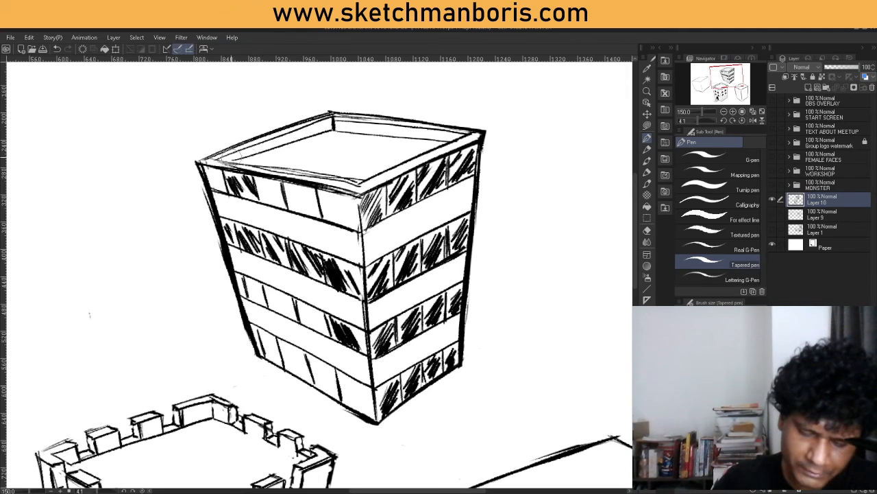
pyautogui.moveTo(204, 171)
pyautogui.mouseDown()
pyautogui.moveTo(218, 195)
pyautogui.moveTo(234, 188)
pyautogui.moveTo(277, 209)
pyautogui.mouseUp()
pyautogui.moveTo(268, 178)
pyautogui.mouseDown()
pyautogui.moveTo(285, 209)
pyautogui.moveTo(289, 198)
pyautogui.moveTo(310, 208)
pyautogui.moveTo(319, 203)
pyautogui.moveTo(347, 225)
pyautogui.mouseUp()
pyautogui.moveTo(340, 193); pyautogui.dragTo(362, 218)
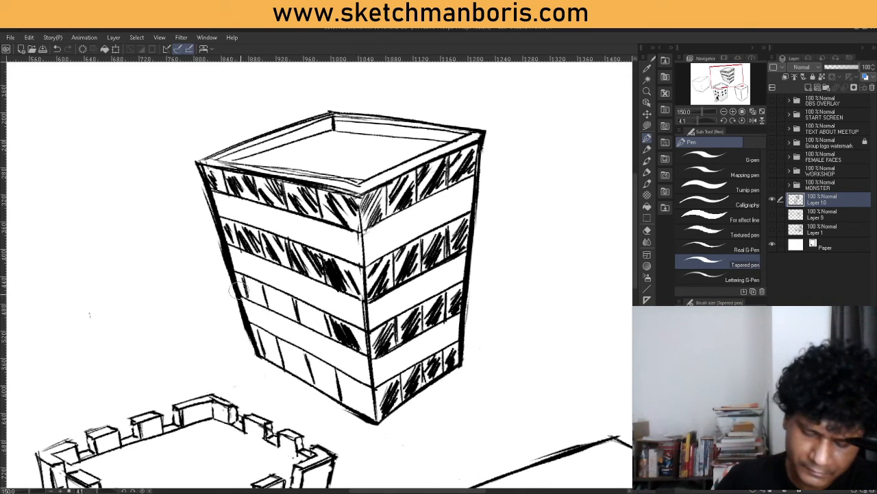
# Step: Hatch the remaining panes of the left face's third window band and the two outermost panes of its bottom band
pyautogui.moveTo(233, 280)
pyautogui.mouseDown()
pyautogui.moveTo(245, 300)
pyautogui.moveTo(304, 318)
pyautogui.moveTo(309, 328)
pyautogui.mouseUp()
pyautogui.moveTo(306, 308); pyautogui.dragTo(326, 339)
pyautogui.moveTo(321, 312)
pyautogui.mouseDown()
pyautogui.moveTo(337, 340)
pyautogui.moveTo(334, 335)
pyautogui.mouseUp()
pyautogui.moveTo(329, 311); pyautogui.dragTo(346, 334)
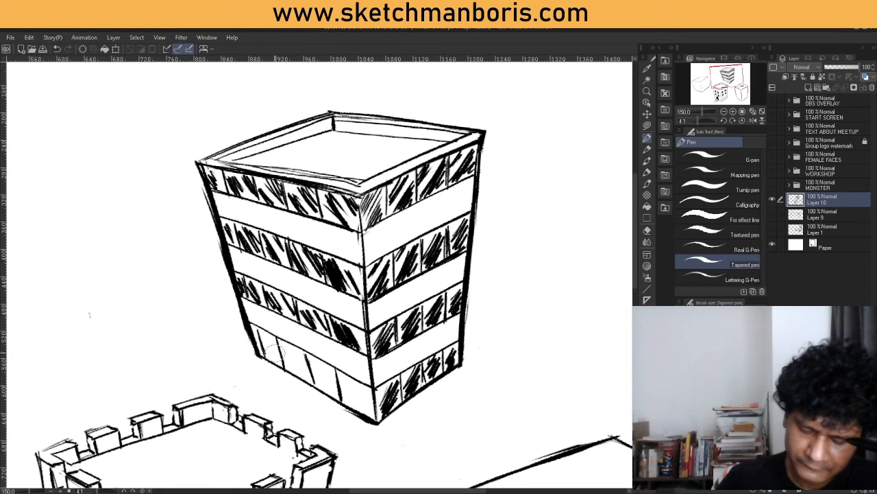
pyautogui.moveTo(249, 329); pyautogui.dragTo(265, 350)
pyautogui.moveTo(262, 344)
pyautogui.mouseDown()
pyautogui.moveTo(276, 367)
pyautogui.moveTo(286, 359)
pyautogui.mouseUp()
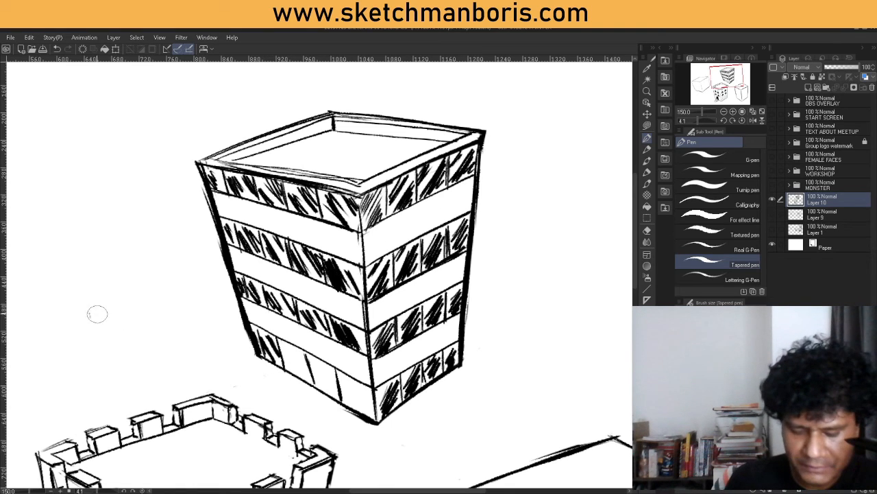
# Step: Draw a four-sided sample glass pane in the blank area beside the block, with thin diagonal reflection lines across it
pyautogui.moveTo(92, 293)
pyautogui.mouseDown()
pyautogui.moveTo(103, 348)
pyautogui.moveTo(143, 274)
pyautogui.moveTo(162, 269)
pyautogui.moveTo(173, 328)
pyautogui.mouseUp()
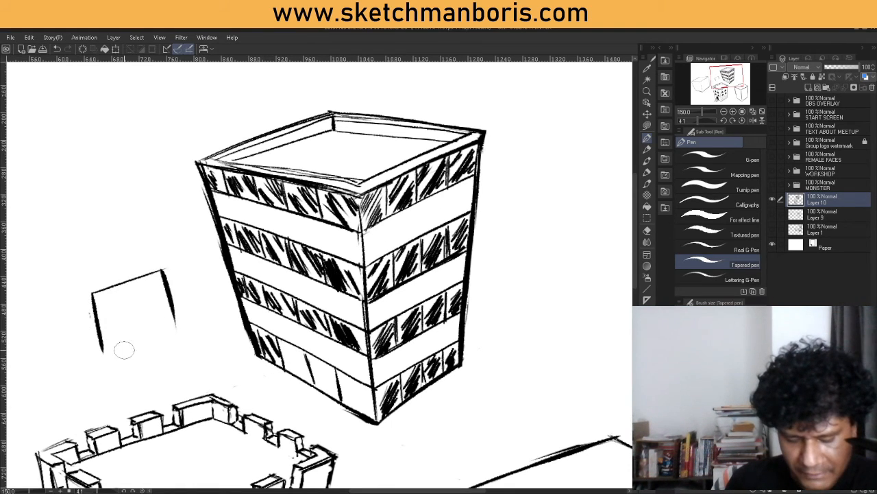
pyautogui.moveTo(106, 355); pyautogui.dragTo(174, 325)
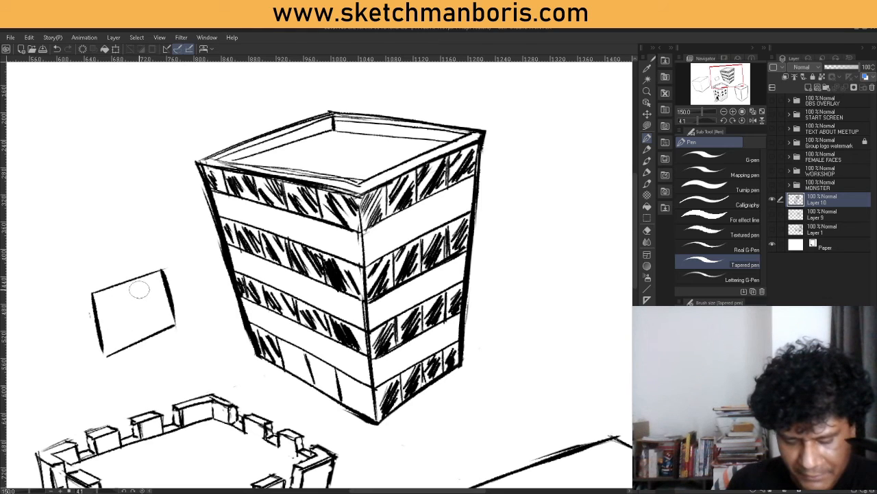
pyautogui.moveTo(147, 282)
pyautogui.mouseDown()
pyautogui.moveTo(113, 336)
pyautogui.moveTo(127, 331)
pyautogui.mouseUp()
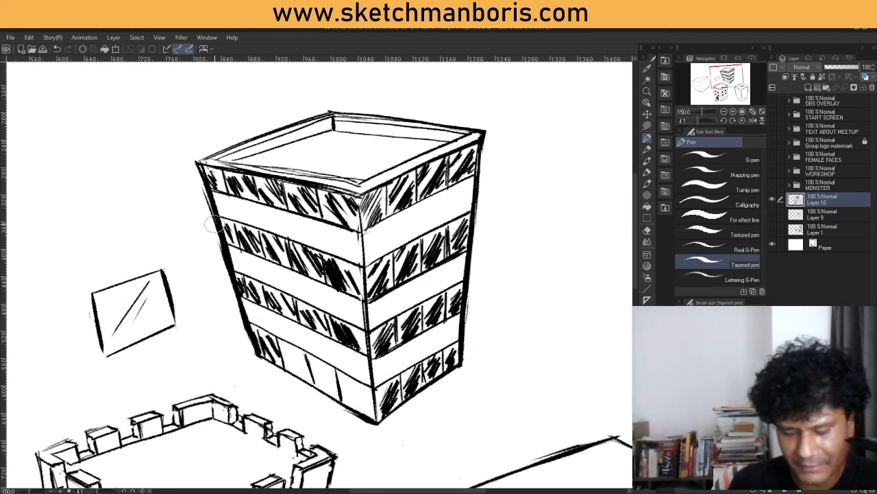
# Step: Hatch the remaining panes of the left face's bottom window band up to the front corner
pyautogui.moveTo(287, 349)
pyautogui.mouseDown()
pyautogui.moveTo(302, 377)
pyautogui.moveTo(324, 388)
pyautogui.mouseUp()
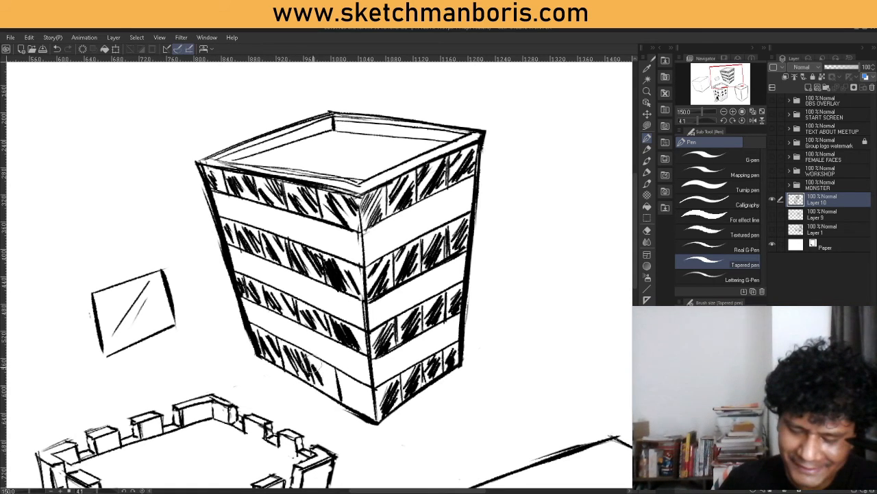
pyautogui.moveTo(317, 355)
pyautogui.mouseDown()
pyautogui.moveTo(321, 359)
pyautogui.moveTo(337, 377)
pyautogui.moveTo(352, 367)
pyautogui.moveTo(355, 410)
pyautogui.mouseUp()
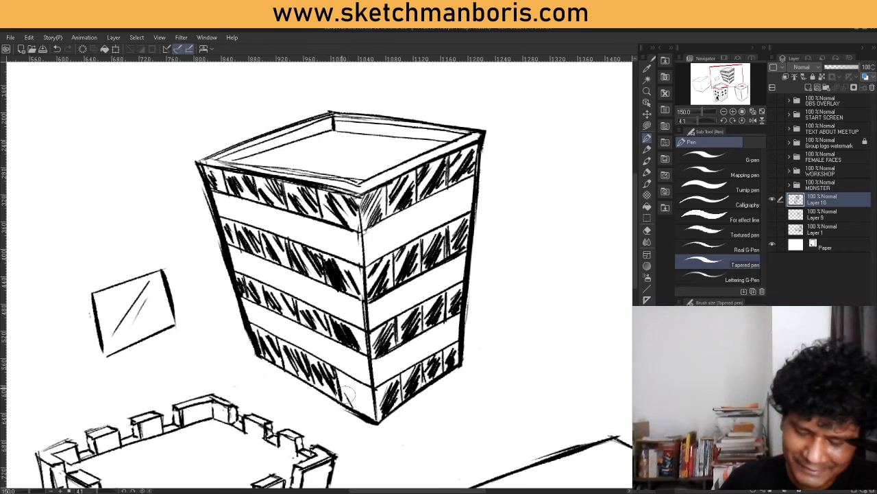
pyautogui.moveTo(339, 371)
pyautogui.mouseDown()
pyautogui.moveTo(351, 407)
pyautogui.moveTo(353, 388)
pyautogui.moveTo(363, 414)
pyautogui.moveTo(372, 408)
pyautogui.mouseUp()
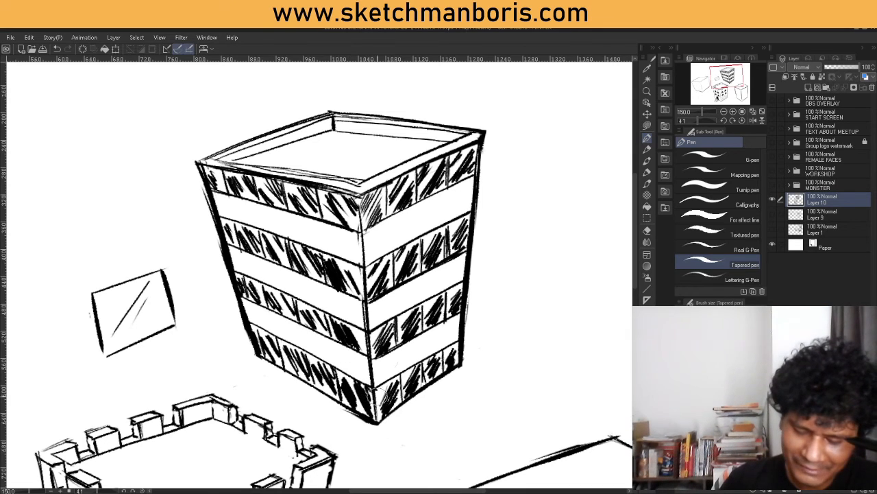
# Step: Draw a second sample pane above the first and fill it with dense diagonal hatching, leaving a white diagonal reflection strip
pyautogui.moveTo(71, 227)
pyautogui.mouseDown()
pyautogui.moveTo(79, 281)
pyautogui.moveTo(142, 200)
pyautogui.moveTo(145, 255)
pyautogui.mouseUp()
pyautogui.moveTo(81, 281); pyautogui.dragTo(145, 257)
pyautogui.moveTo(82, 271)
pyautogui.mouseDown()
pyautogui.moveTo(114, 225)
pyautogui.moveTo(146, 204)
pyautogui.mouseUp()
pyautogui.moveTo(113, 275); pyautogui.dragTo(137, 239)
pyautogui.moveTo(77, 241); pyautogui.dragTo(96, 219)
pyautogui.moveTo(70, 258); pyautogui.dragTo(102, 218)
pyautogui.moveTo(75, 261); pyautogui.dragTo(114, 214)
pyautogui.moveTo(106, 244); pyautogui.dragTo(121, 230)
pyautogui.moveTo(128, 225); pyautogui.dragTo(142, 207)
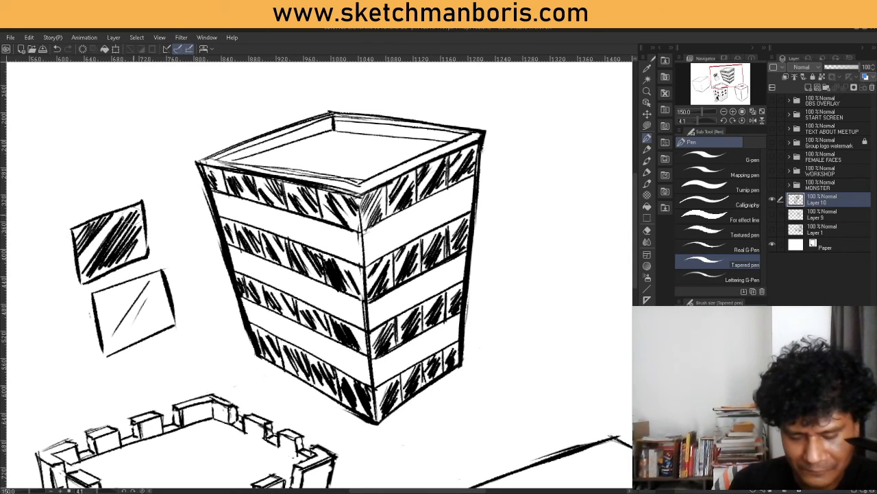
pyautogui.moveTo(98, 273); pyautogui.dragTo(134, 216)
pyautogui.moveTo(111, 259); pyautogui.dragTo(130, 240)
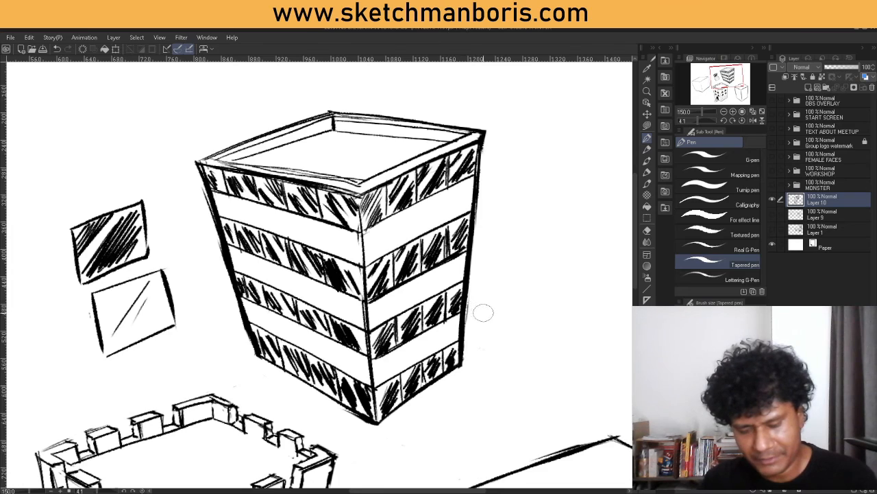
# Step: On the plain box beside the castle, draw the roof's two curved side edges and the overhanging eave line joining their lower ends
pyautogui.scroll(-2, 497, 320)
pyautogui.moveTo(502, 354); pyautogui.dragTo(386, 202)
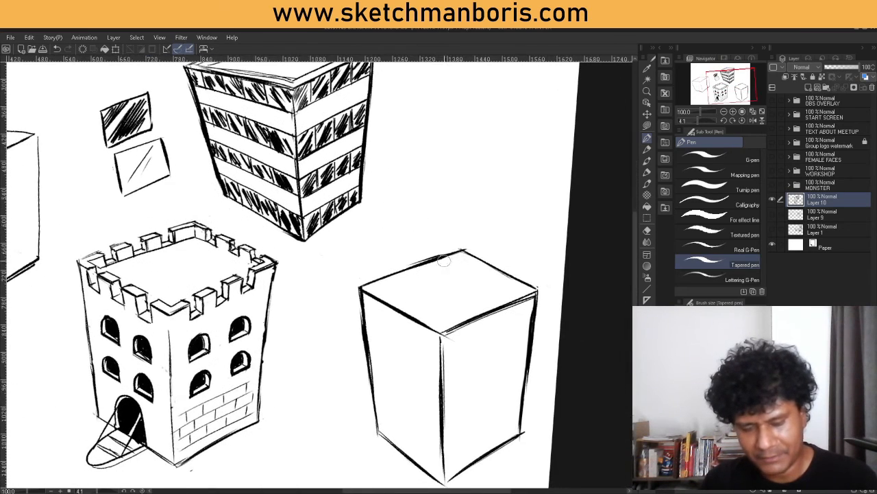
pyautogui.moveTo(458, 335); pyautogui.dragTo(388, 283)
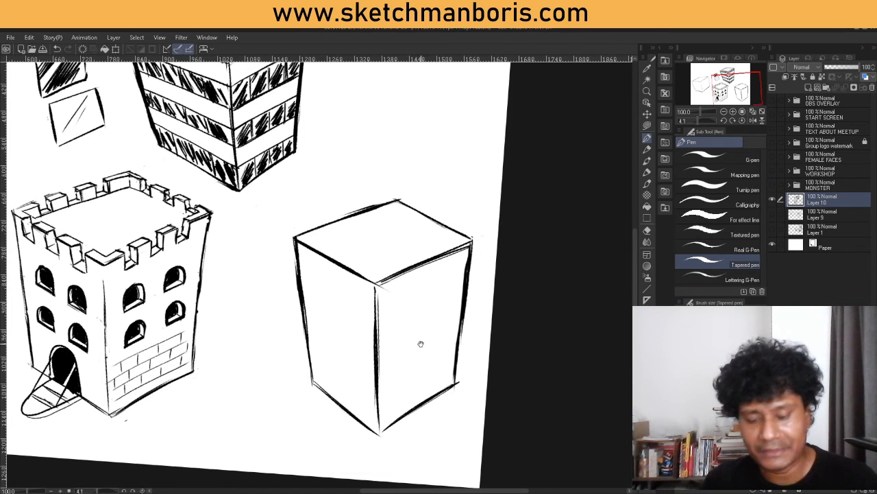
pyautogui.moveTo(421, 344); pyautogui.dragTo(423, 306)
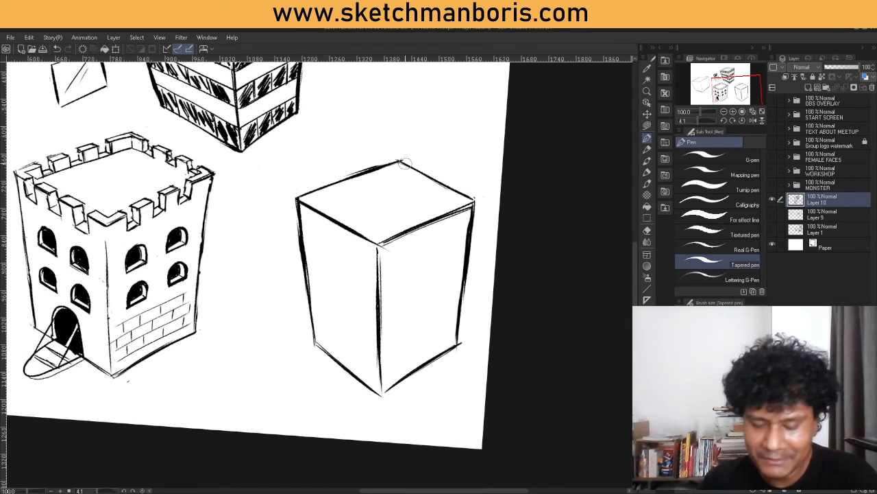
pyautogui.moveTo(274, 210); pyautogui.dragTo(320, 150)
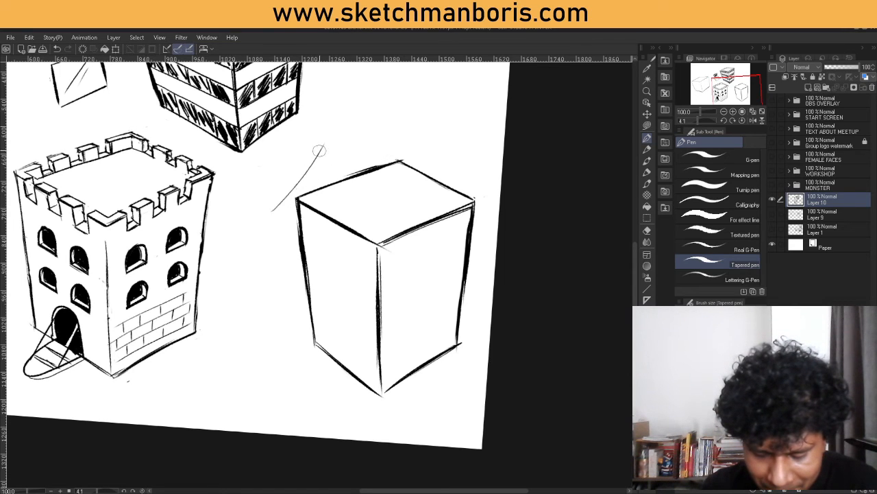
pyautogui.moveTo(280, 200); pyautogui.dragTo(330, 127)
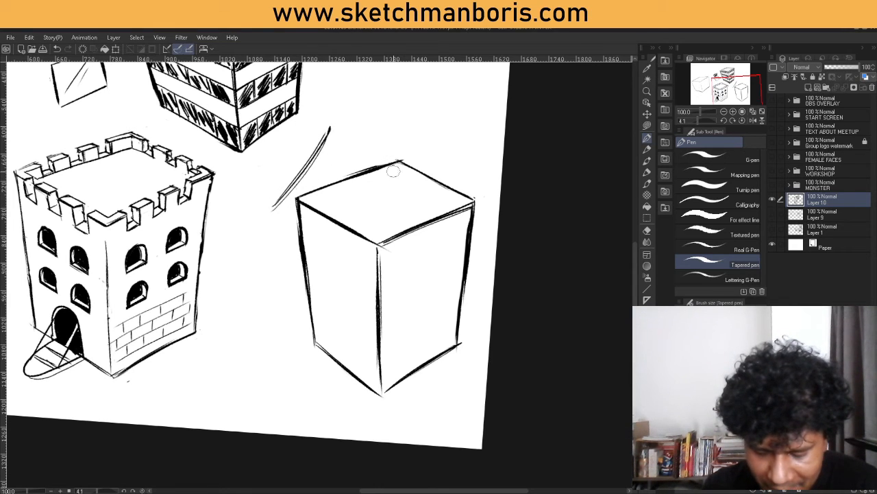
pyautogui.moveTo(354, 274)
pyautogui.mouseDown()
pyautogui.moveTo(416, 184)
pyautogui.moveTo(388, 230)
pyautogui.mouseUp()
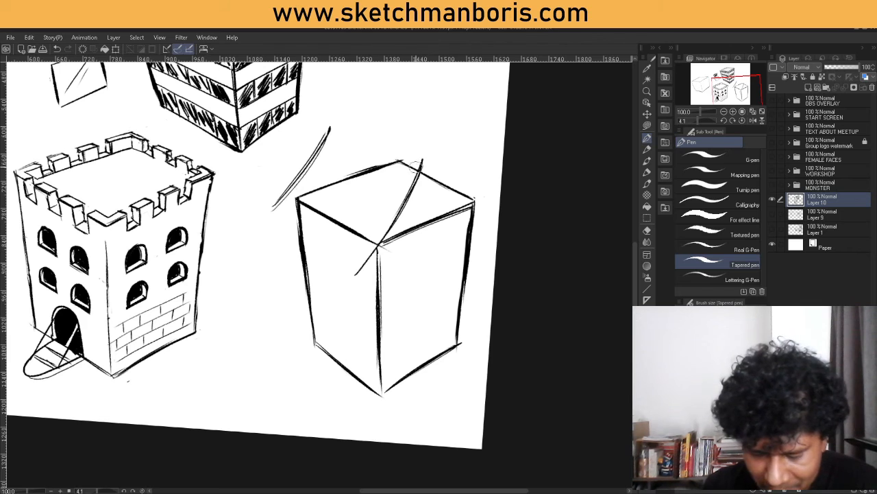
pyautogui.moveTo(278, 207); pyautogui.dragTo(360, 274)
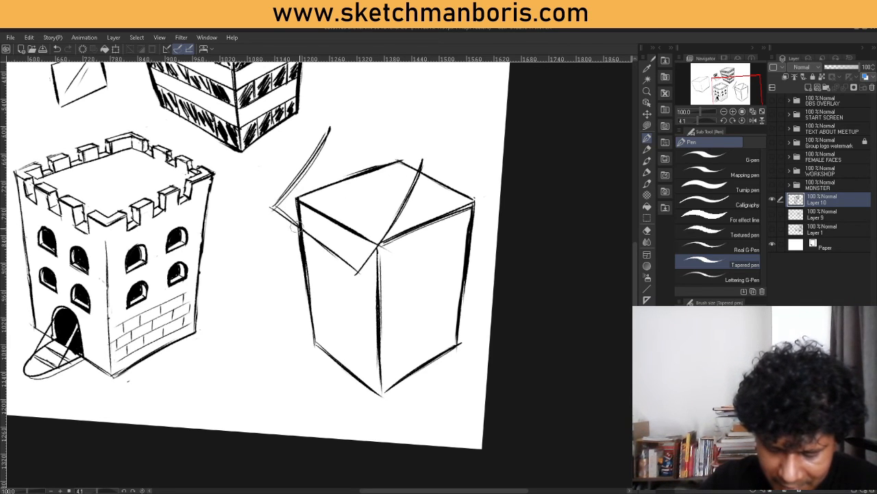
pyautogui.moveTo(291, 225); pyautogui.dragTo(357, 269)
# Step: Draw the roof's opposite curved slope from the front peak past the box's right corner and join both eaves across the gable
pyautogui.moveTo(416, 189)
pyautogui.mouseDown()
pyautogui.moveTo(423, 160)
pyautogui.moveTo(451, 183)
pyautogui.mouseUp()
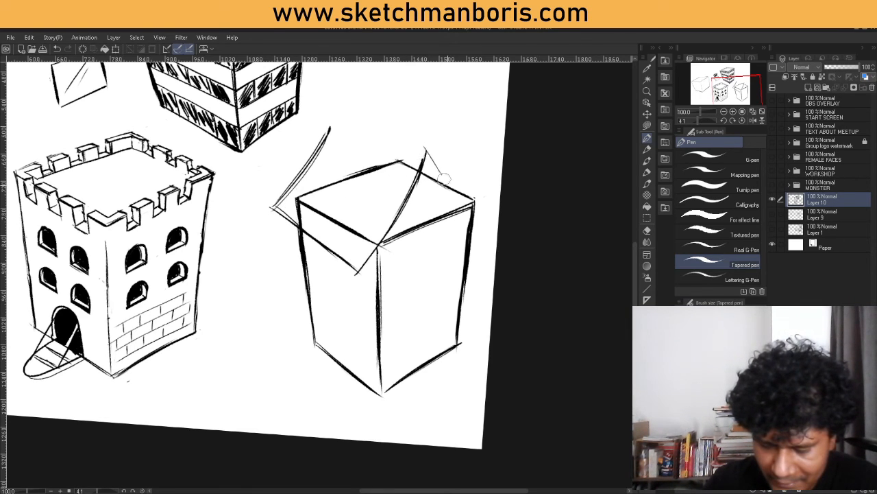
pyautogui.moveTo(425, 147); pyautogui.dragTo(486, 204)
pyautogui.moveTo(450, 171); pyautogui.dragTo(501, 202)
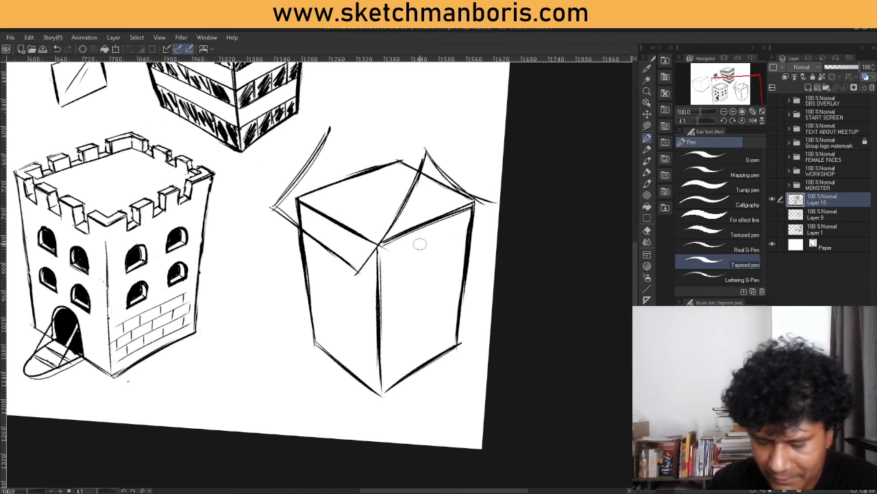
pyautogui.moveTo(369, 268); pyautogui.dragTo(497, 201)
pyautogui.moveTo(356, 273); pyautogui.dragTo(499, 200)
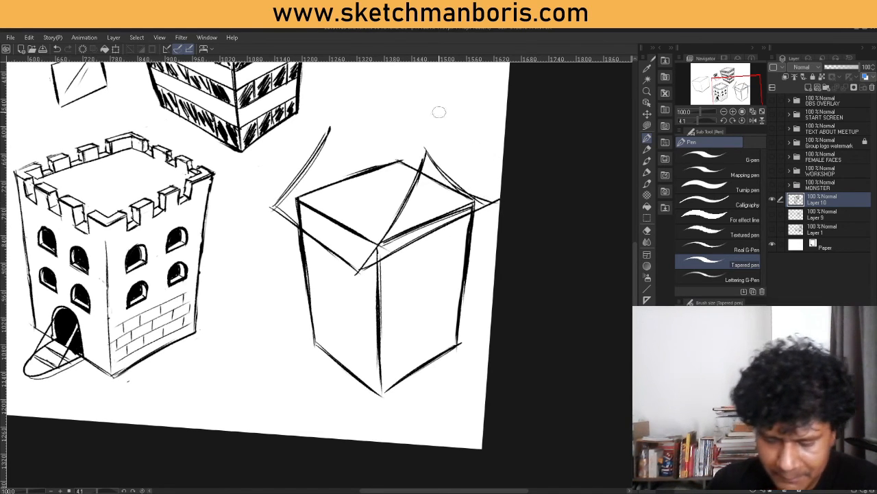
# Step: Extend the rear curved roof edge up to a peak and draw the ridge line from it to the front peak
pyautogui.moveTo(325, 147); pyautogui.dragTo(336, 114)
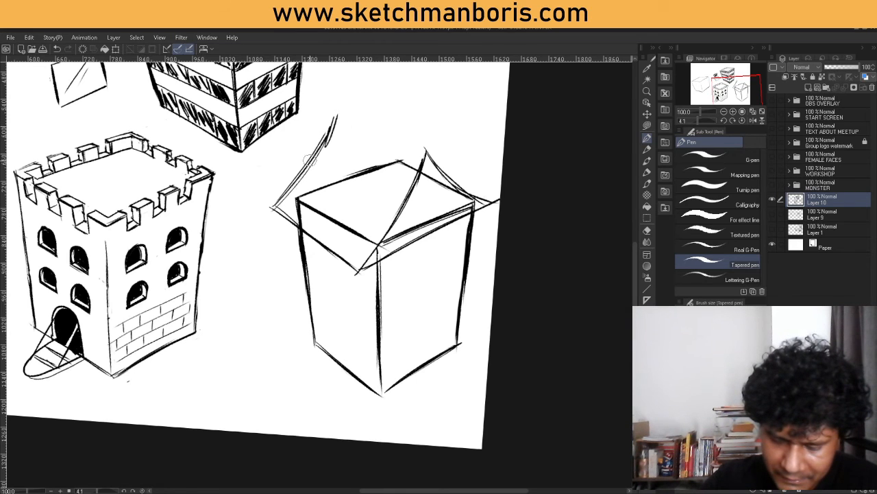
pyautogui.moveTo(311, 159)
pyautogui.mouseDown()
pyautogui.moveTo(342, 100)
pyautogui.moveTo(423, 145)
pyautogui.mouseUp()
pyautogui.moveTo(352, 109); pyautogui.dragTo(431, 152)
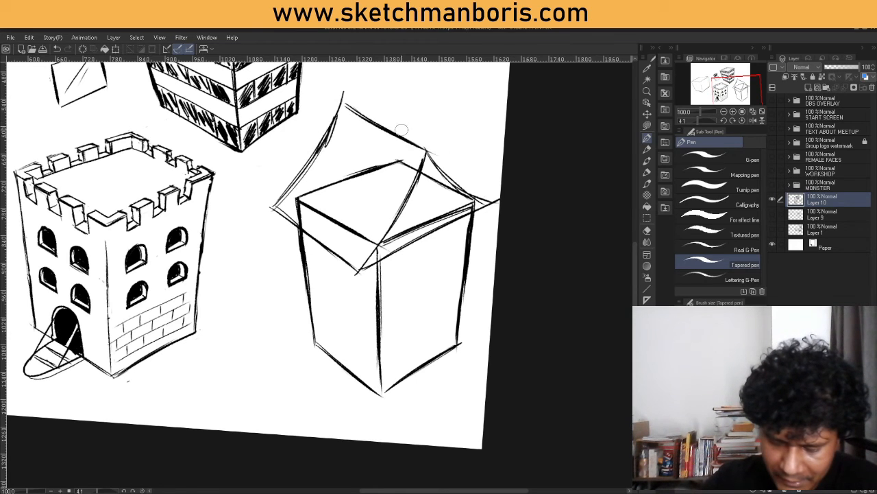
# Step: Join the roof's ridge line to both peaks and erase the box's top edges showing through the roof slope and gable
pyautogui.moveTo(337, 104); pyautogui.dragTo(317, 142)
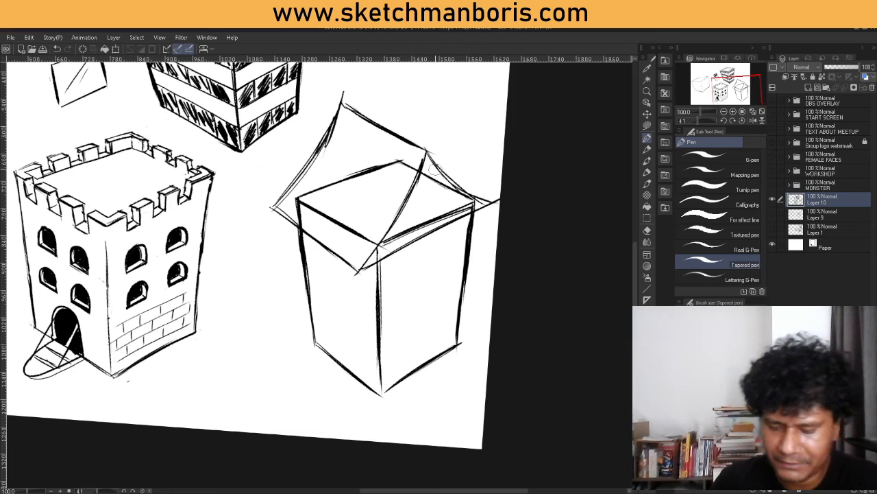
pyautogui.moveTo(408, 140); pyautogui.dragTo(433, 149)
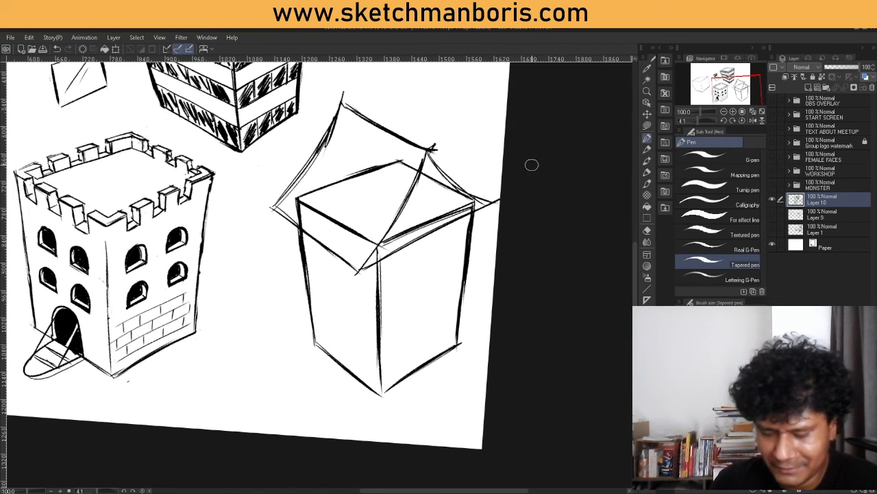
pyautogui.click(647, 234)
pyautogui.moveTo(343, 201)
pyautogui.mouseDown()
pyautogui.moveTo(317, 209)
pyautogui.moveTo(296, 196)
pyautogui.moveTo(300, 220)
pyautogui.moveTo(390, 164)
pyautogui.mouseUp()
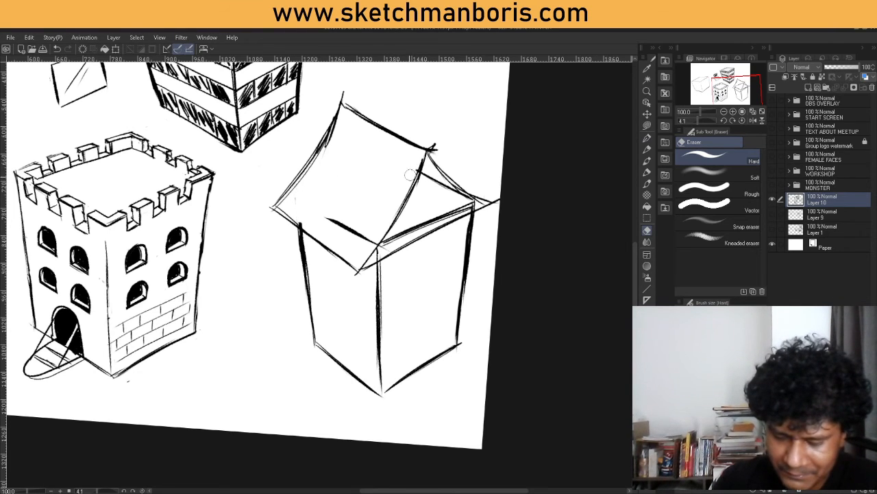
pyautogui.moveTo(376, 244); pyautogui.dragTo(340, 225)
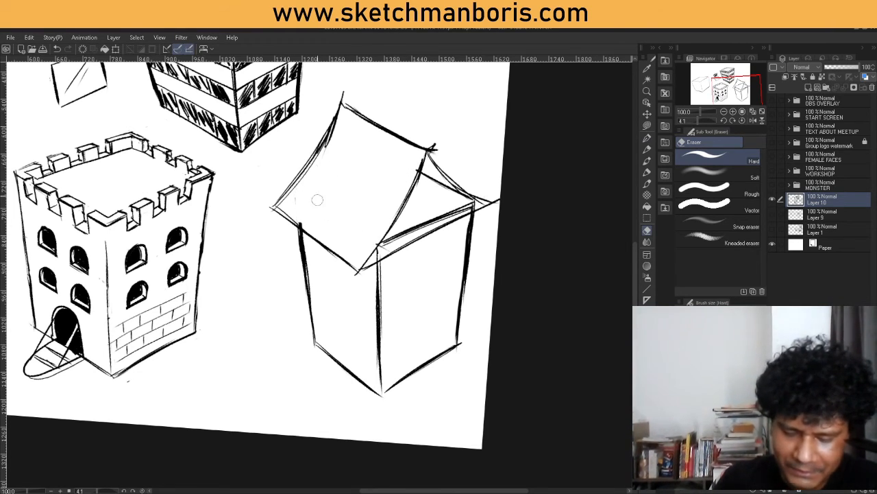
pyautogui.moveTo(312, 170); pyautogui.dragTo(334, 121)
pyautogui.moveTo(396, 239)
pyautogui.mouseDown()
pyautogui.moveTo(377, 250)
pyautogui.moveTo(474, 204)
pyautogui.moveTo(468, 200)
pyautogui.mouseUp()
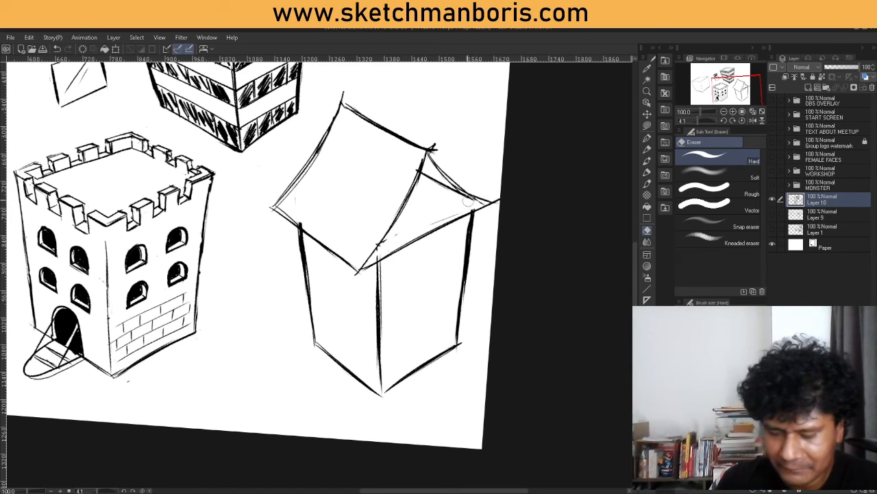
pyautogui.click(648, 139)
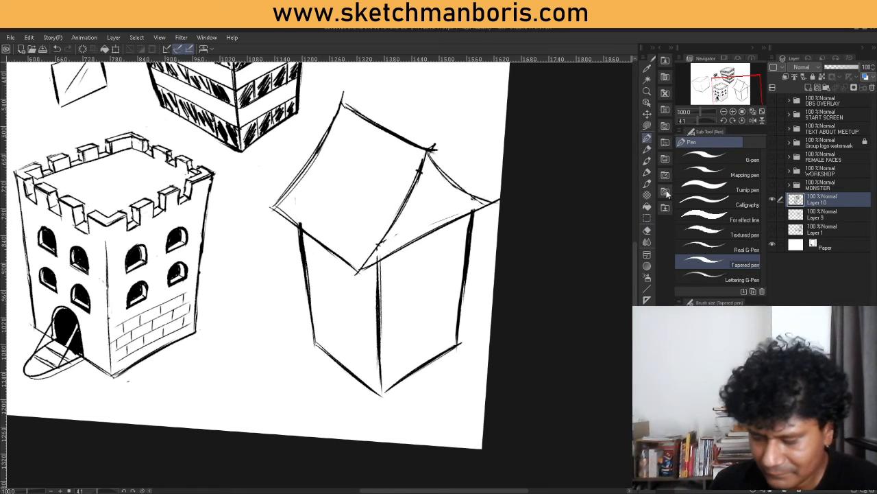
# Step: Erase the long slope's eave and redraw it lower with a heavier overhanging line, then thicken the eave across the gable
pyautogui.click(647, 231)
pyautogui.moveTo(298, 230)
pyautogui.mouseDown()
pyautogui.moveTo(278, 224)
pyautogui.moveTo(351, 255)
pyautogui.moveTo(296, 224)
pyautogui.mouseUp()
pyautogui.moveTo(366, 257); pyautogui.dragTo(368, 269)
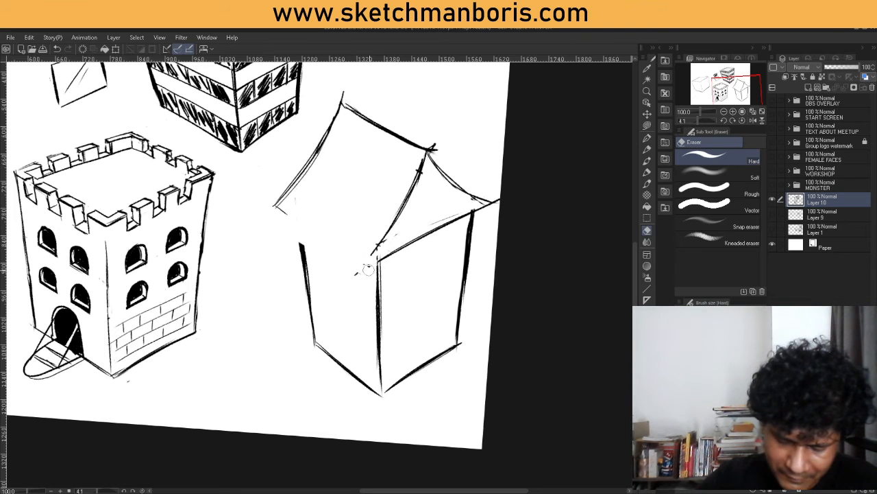
pyautogui.press('p')
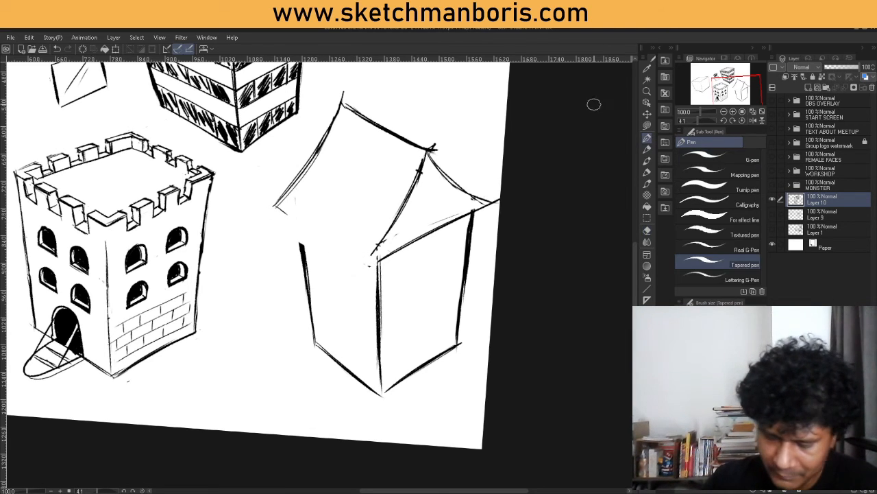
pyautogui.moveTo(279, 203)
pyautogui.mouseDown()
pyautogui.moveTo(261, 218)
pyautogui.moveTo(322, 245)
pyautogui.mouseUp()
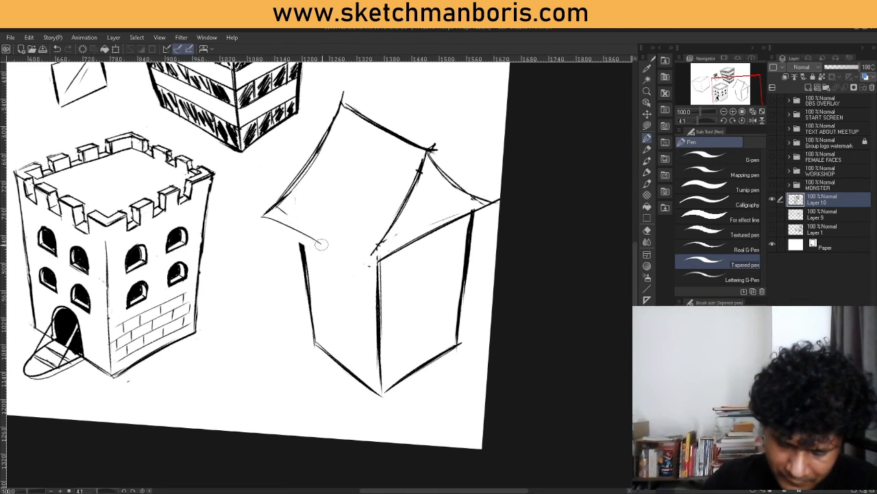
pyautogui.moveTo(266, 218); pyautogui.dragTo(350, 266)
pyautogui.moveTo(297, 232)
pyautogui.mouseDown()
pyautogui.moveTo(368, 265)
pyautogui.moveTo(362, 275)
pyautogui.moveTo(402, 218)
pyautogui.mouseUp()
pyautogui.moveTo(362, 271); pyautogui.dragTo(458, 215)
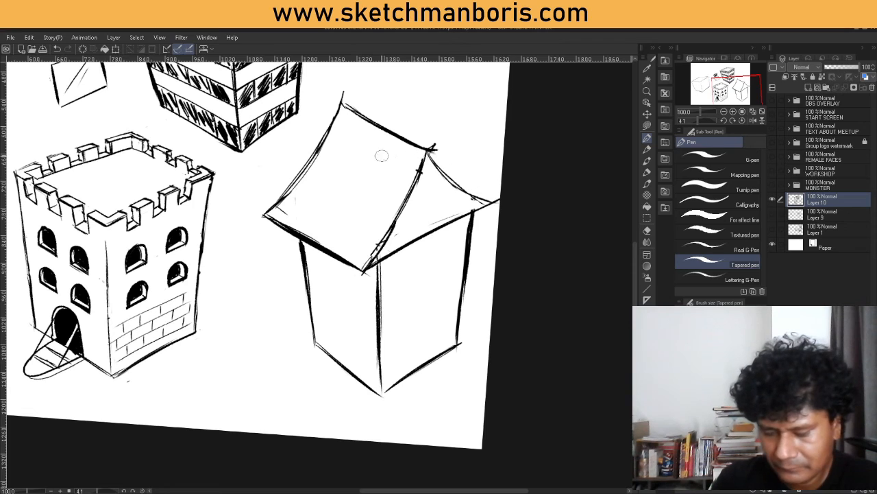
# Step: Redraw the roof ridge as a lower, slightly sagging curve and erase the old ridge line and peak above it
pyautogui.moveTo(339, 122); pyautogui.dragTo(435, 148)
pyautogui.press('e')
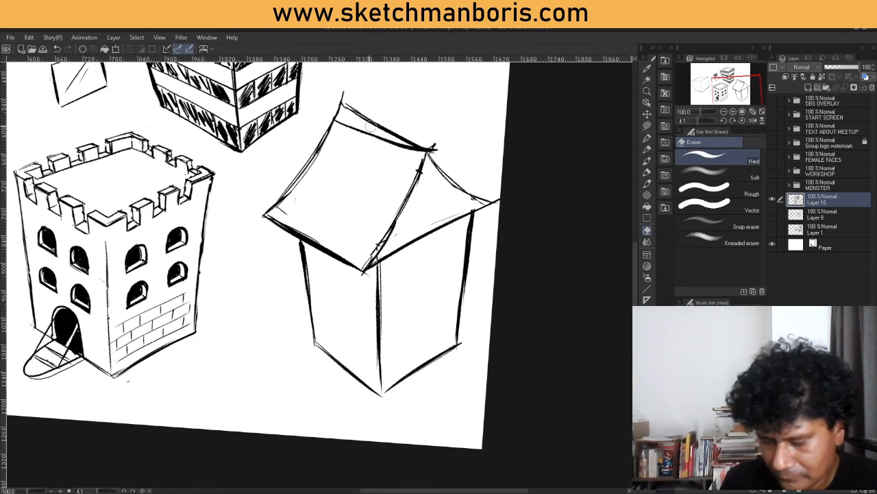
pyautogui.moveTo(335, 106)
pyautogui.mouseDown()
pyautogui.moveTo(347, 104)
pyautogui.moveTo(421, 145)
pyautogui.moveTo(401, 140)
pyautogui.mouseUp()
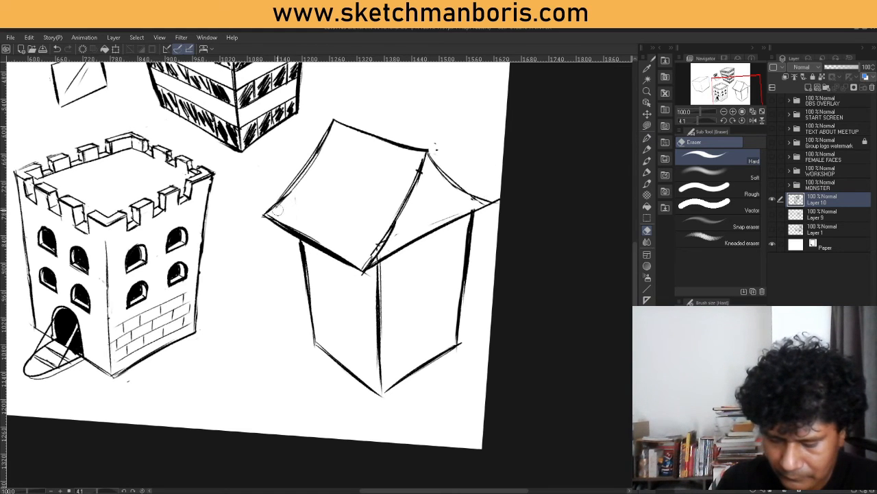
# Step: Draw a parallel line beneath the ridge and add upturned curled tips at both ridge ends
pyautogui.click(646, 137)
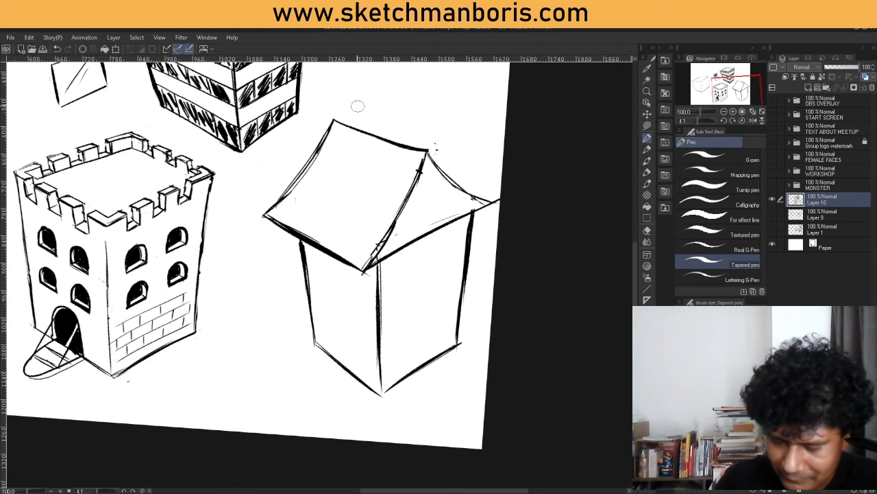
pyautogui.moveTo(345, 133); pyautogui.dragTo(368, 143)
pyautogui.moveTo(336, 130); pyautogui.dragTo(398, 155)
pyautogui.moveTo(336, 133)
pyautogui.mouseDown()
pyautogui.moveTo(425, 159)
pyautogui.moveTo(439, 133)
pyautogui.mouseUp()
pyautogui.moveTo(331, 125); pyautogui.dragTo(325, 107)
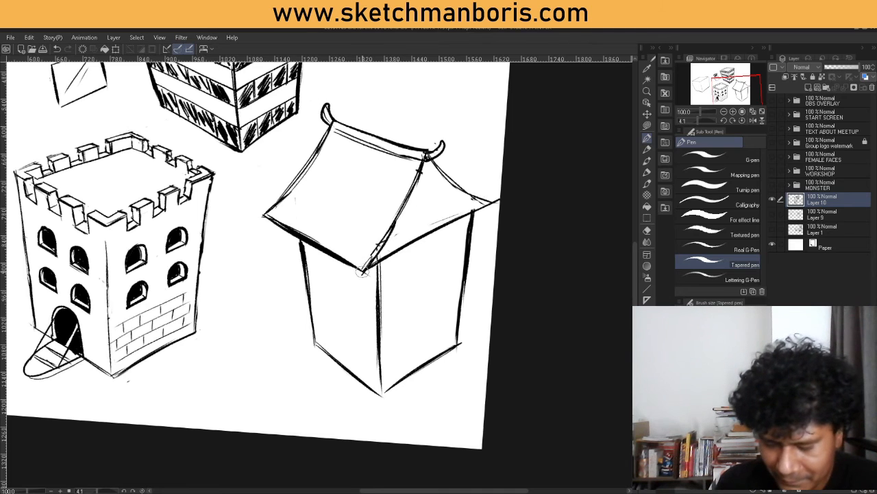
# Step: Add small upturned tips to the roof's front, right and left eave corners
pyautogui.moveTo(365, 269); pyautogui.dragTo(355, 278)
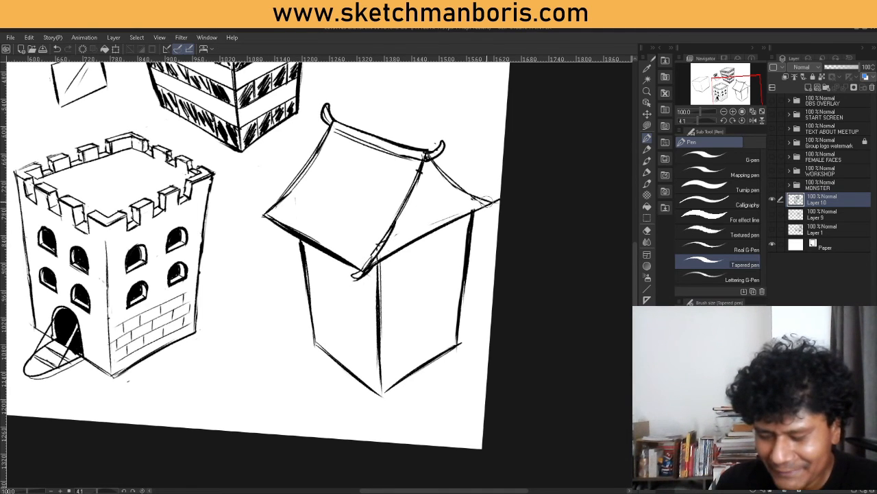
pyautogui.moveTo(482, 204); pyautogui.dragTo(500, 192)
pyautogui.moveTo(266, 216); pyautogui.dragTo(251, 212)
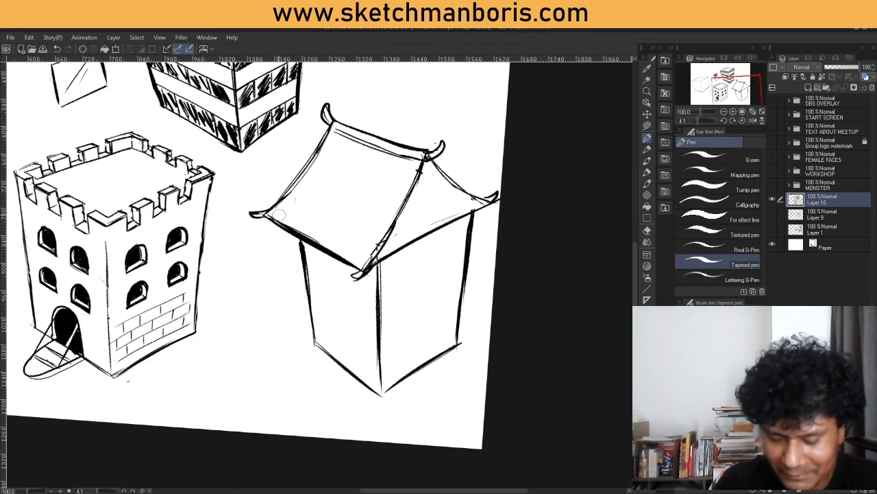
# Step: Fill the large roof slope with evenly spaced curved tile lines running from the eave up to the ridge
pyautogui.moveTo(276, 214); pyautogui.dragTo(331, 140)
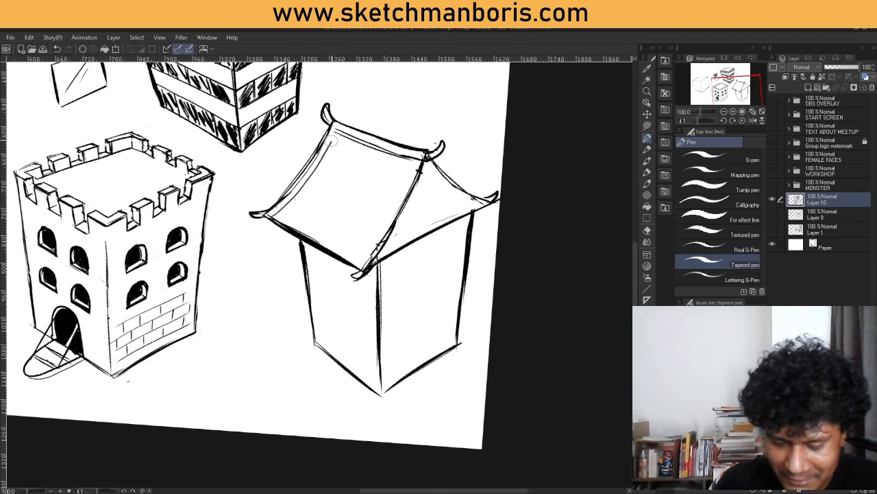
pyautogui.moveTo(275, 219)
pyautogui.mouseDown()
pyautogui.moveTo(319, 180)
pyautogui.moveTo(342, 134)
pyautogui.mouseUp()
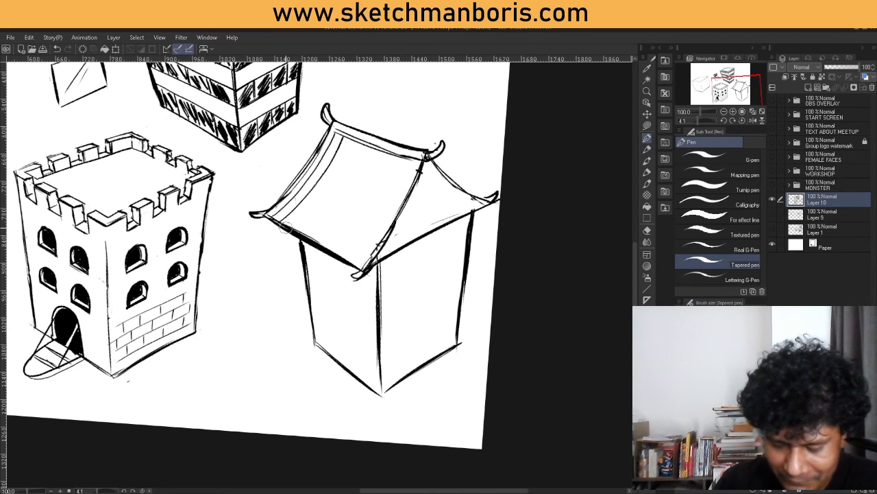
pyautogui.moveTo(287, 228)
pyautogui.mouseDown()
pyautogui.moveTo(357, 140)
pyautogui.moveTo(314, 218)
pyautogui.moveTo(365, 147)
pyautogui.mouseUp()
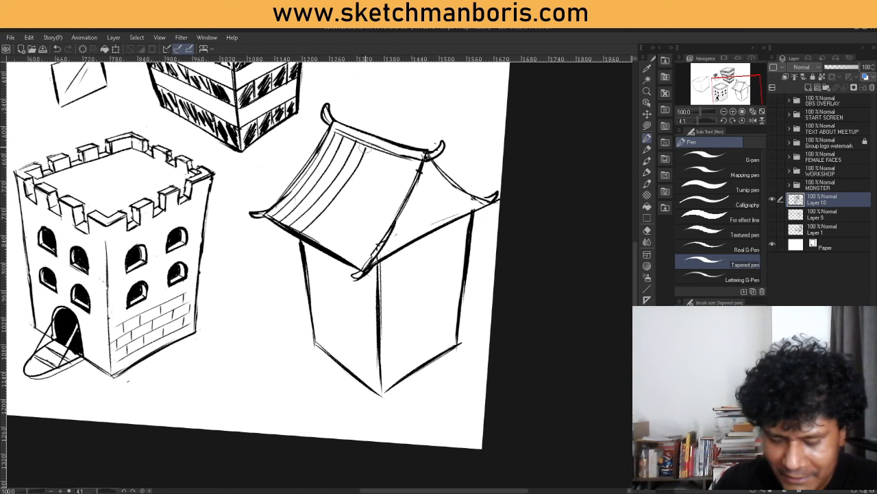
pyautogui.moveTo(314, 235)
pyautogui.mouseDown()
pyautogui.moveTo(370, 171)
pyautogui.moveTo(379, 147)
pyautogui.moveTo(359, 196)
pyautogui.moveTo(386, 157)
pyautogui.mouseUp()
pyautogui.moveTo(338, 244); pyautogui.dragTo(399, 162)
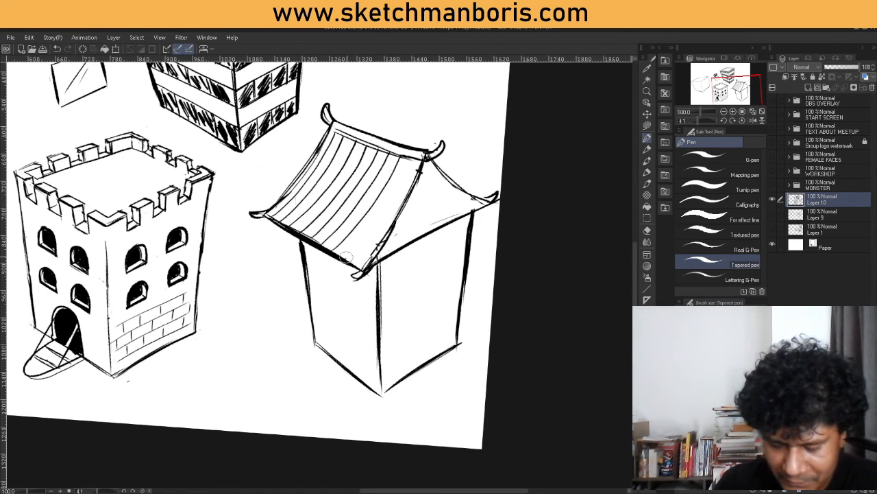
pyautogui.moveTo(346, 257); pyautogui.dragTo(421, 154)
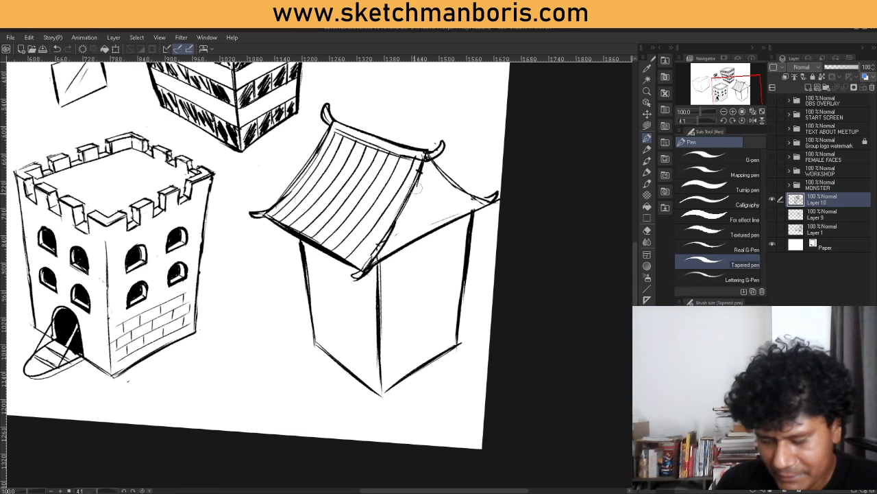
# Step: Fill the roof's right-hand face with tile lines fanning out from the front peak down to the eave
pyautogui.moveTo(420, 185); pyautogui.dragTo(396, 236)
pyautogui.moveTo(425, 158); pyautogui.dragTo(413, 241)
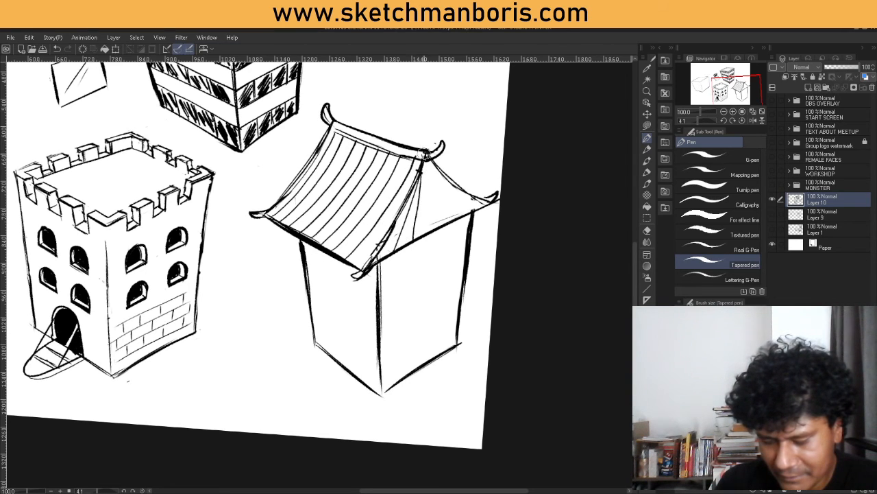
pyautogui.moveTo(426, 154); pyautogui.dragTo(426, 236)
pyautogui.moveTo(422, 152)
pyautogui.mouseDown()
pyautogui.moveTo(437, 224)
pyautogui.moveTo(488, 207)
pyautogui.mouseUp()
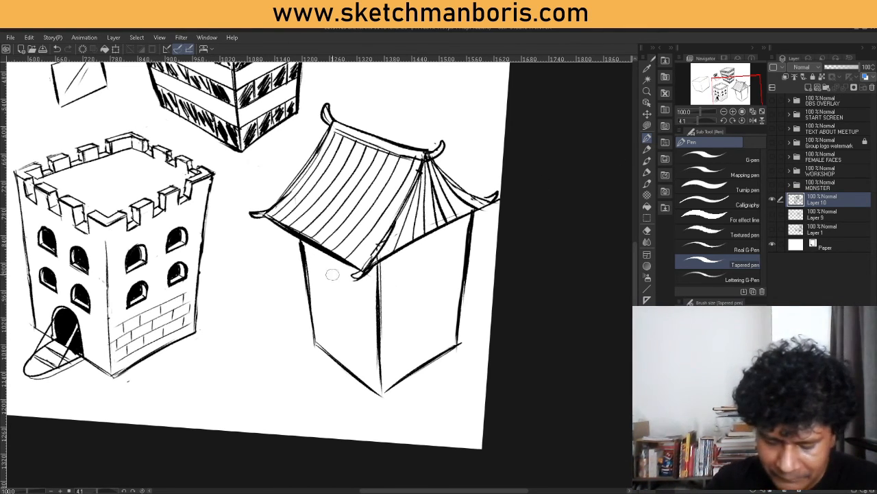
# Step: Draw a horizontal line around both walls at mid-height and add outward-flaring curves at the three visible corners
pyautogui.moveTo(310, 282)
pyautogui.mouseDown()
pyautogui.moveTo(372, 320)
pyautogui.moveTo(463, 274)
pyautogui.mouseUp()
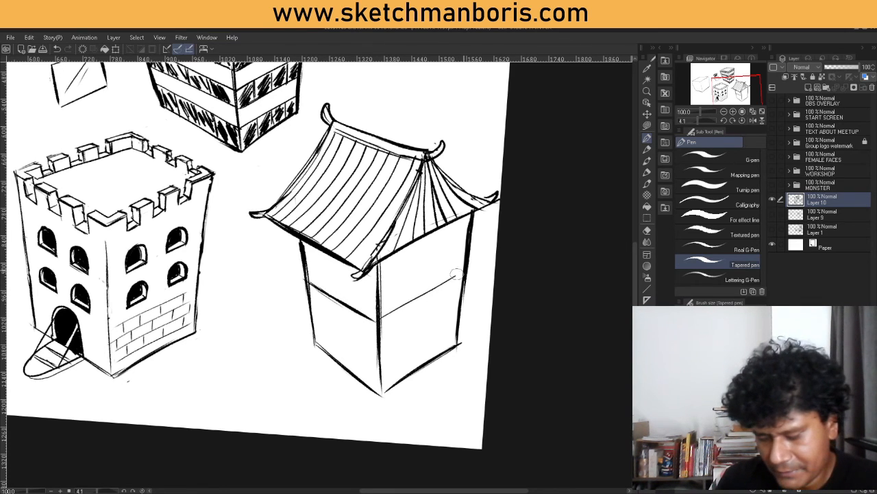
pyautogui.moveTo(384, 319); pyautogui.dragTo(466, 273)
pyautogui.moveTo(306, 276); pyautogui.dragTo(281, 305)
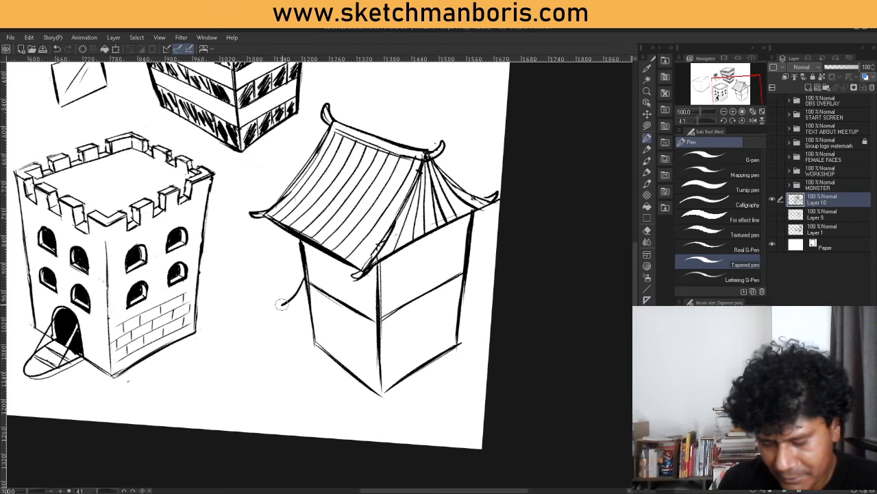
pyautogui.moveTo(376, 320)
pyautogui.mouseDown()
pyautogui.moveTo(350, 345)
pyautogui.moveTo(388, 340)
pyautogui.moveTo(402, 351)
pyautogui.mouseUp()
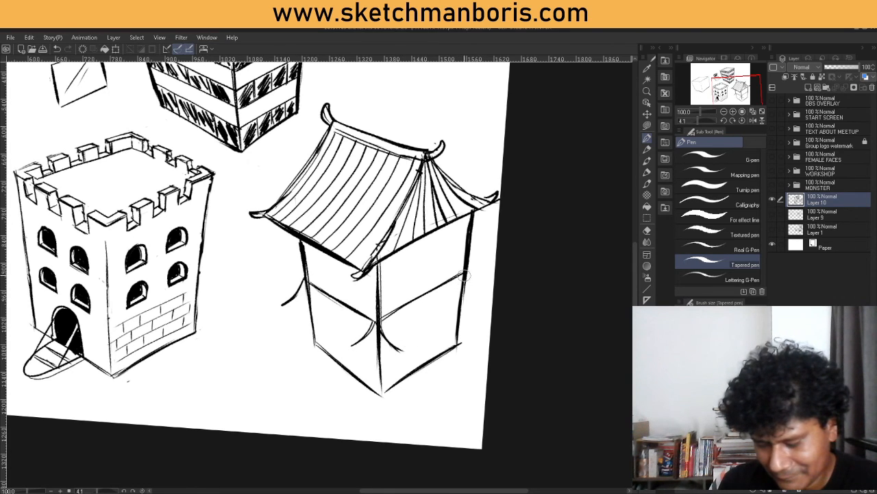
pyautogui.moveTo(464, 277); pyautogui.dragTo(489, 296)
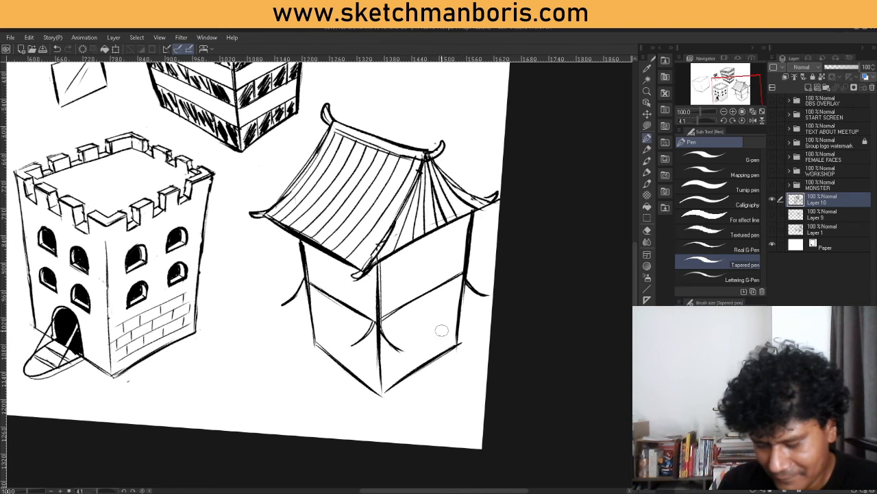
# Step: Connect the flared corners with heavy eave lines on both sides and erase the wall edges crossing the lower roof
pyautogui.moveTo(396, 347); pyautogui.dragTo(488, 297)
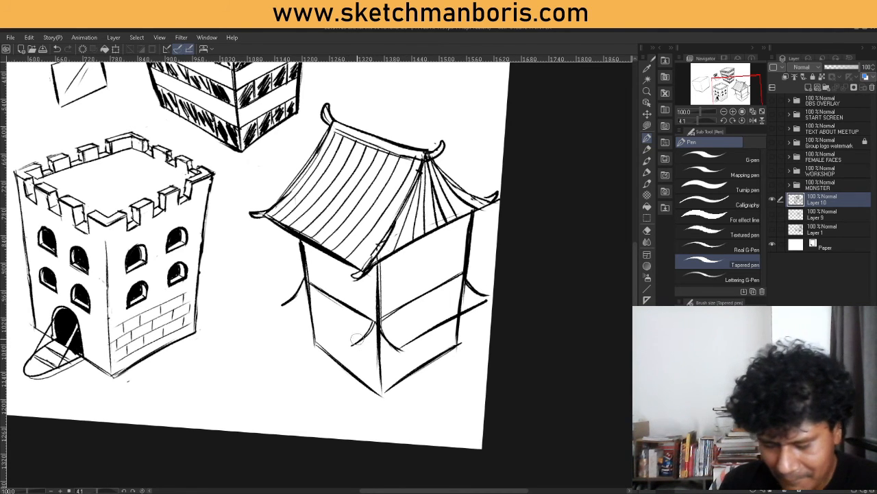
pyautogui.moveTo(284, 305)
pyautogui.mouseDown()
pyautogui.moveTo(350, 346)
pyautogui.moveTo(401, 350)
pyautogui.mouseUp()
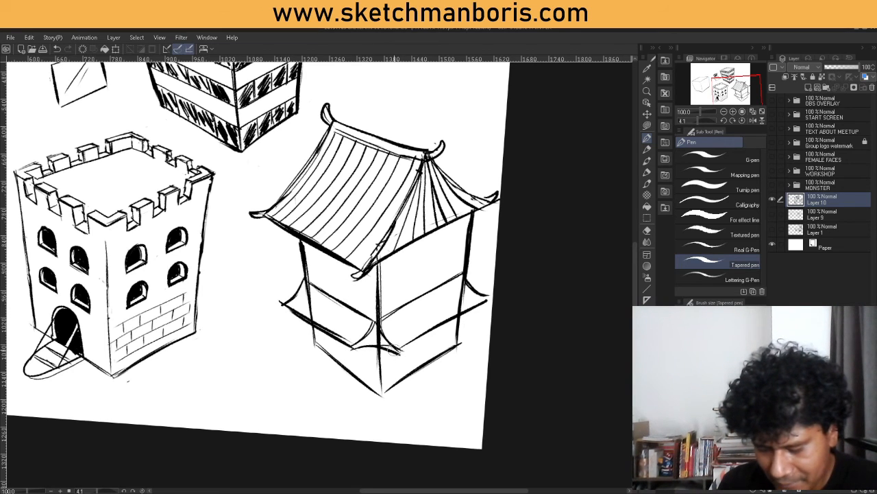
pyautogui.click(648, 233)
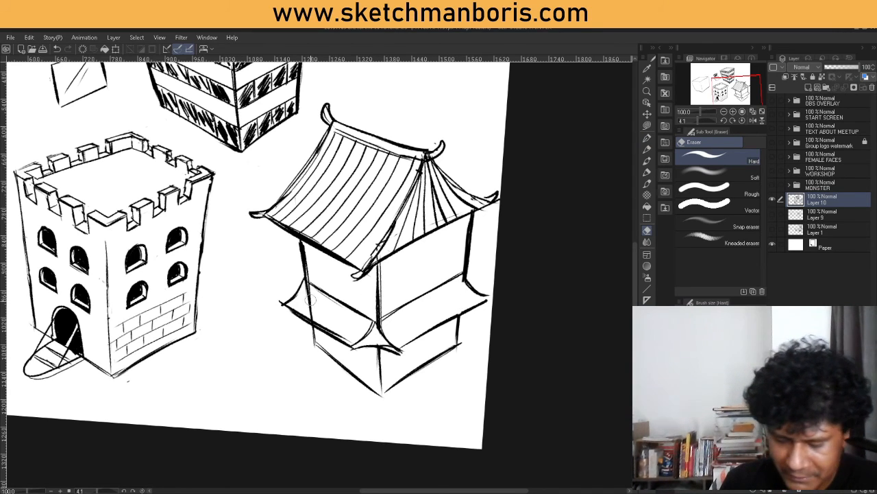
# Step: Fill the lower roof's left strip with short curved tile strokes up to the front corner
pyautogui.click(648, 139)
pyautogui.moveTo(301, 288)
pyautogui.mouseDown()
pyautogui.moveTo(288, 310)
pyautogui.moveTo(327, 324)
pyautogui.moveTo(332, 334)
pyautogui.mouseUp()
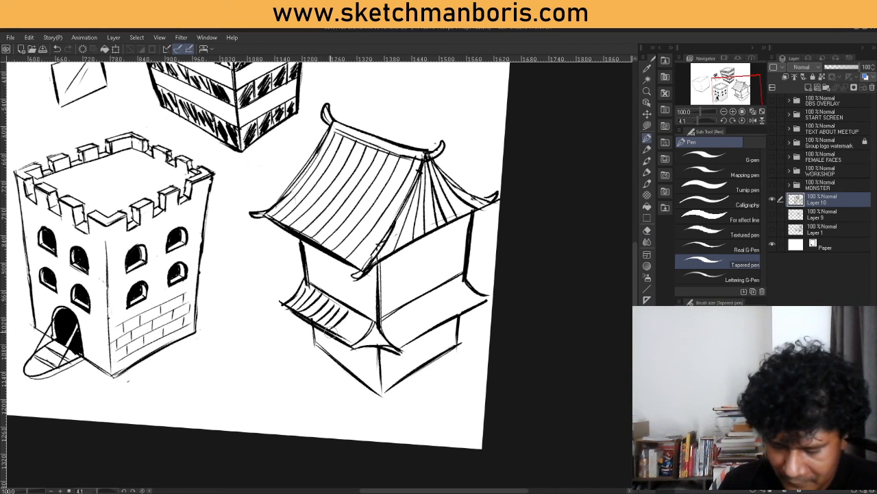
pyautogui.moveTo(362, 310)
pyautogui.mouseDown()
pyautogui.moveTo(349, 338)
pyautogui.moveTo(367, 346)
pyautogui.mouseUp()
pyautogui.moveTo(388, 333); pyautogui.dragTo(382, 353)
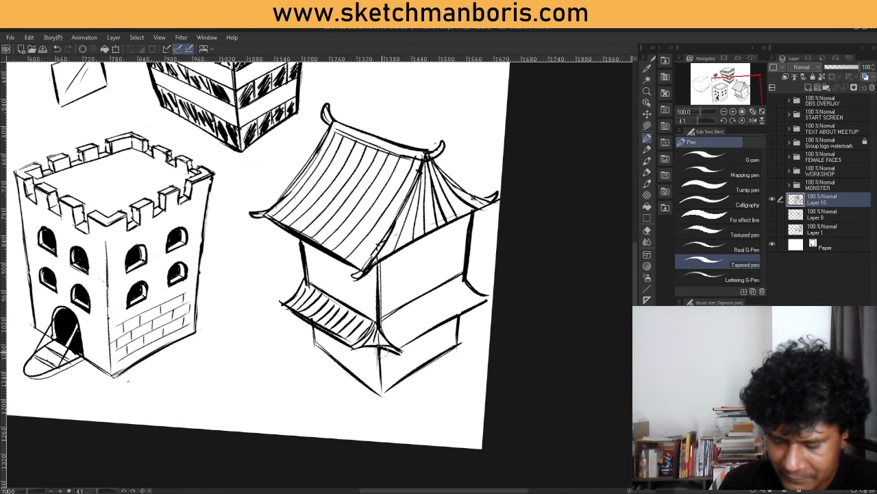
# Step: Fill the lower roof's right strip with short curved tile strokes and go over its eave line
pyautogui.moveTo(395, 320)
pyautogui.mouseDown()
pyautogui.moveTo(386, 346)
pyautogui.moveTo(397, 348)
pyautogui.mouseUp()
pyautogui.moveTo(415, 307); pyautogui.dragTo(406, 340)
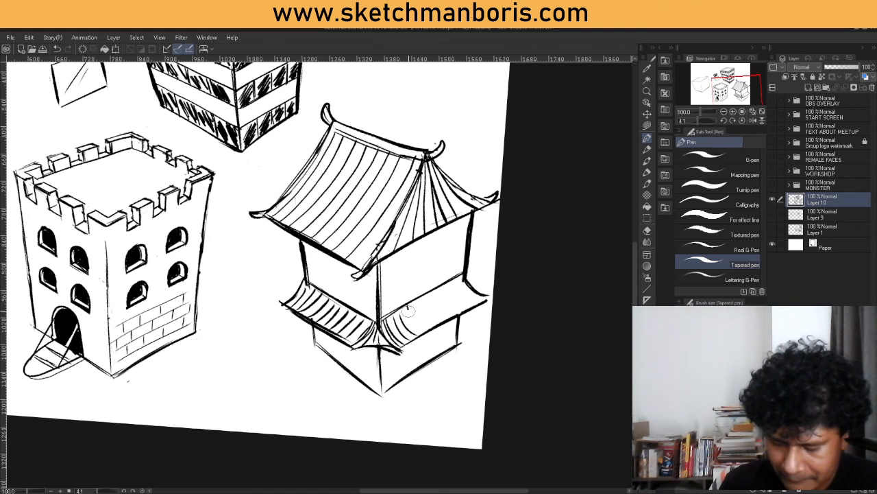
pyautogui.moveTo(429, 289); pyautogui.dragTo(422, 321)
pyautogui.moveTo(445, 296)
pyautogui.mouseDown()
pyautogui.moveTo(438, 316)
pyautogui.moveTo(446, 319)
pyautogui.mouseUp()
pyautogui.moveTo(465, 287)
pyautogui.mouseDown()
pyautogui.moveTo(454, 317)
pyautogui.moveTo(471, 301)
pyautogui.mouseUp()
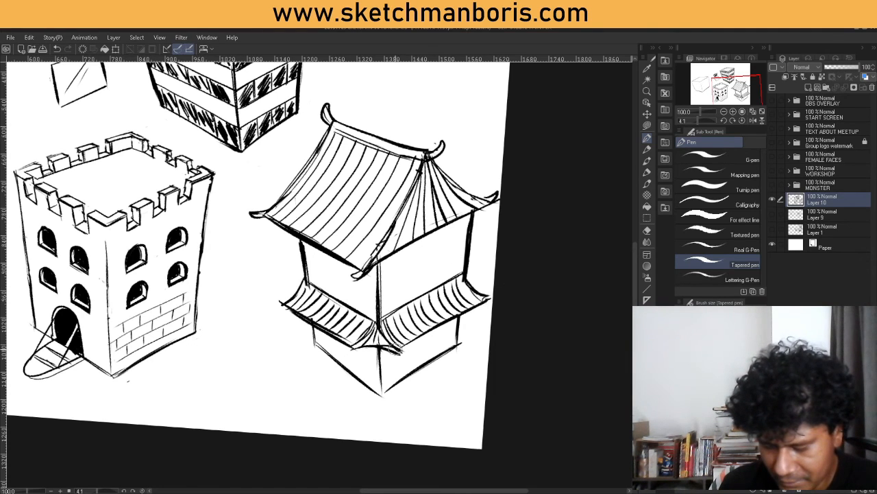
pyautogui.moveTo(404, 347); pyautogui.dragTo(482, 300)
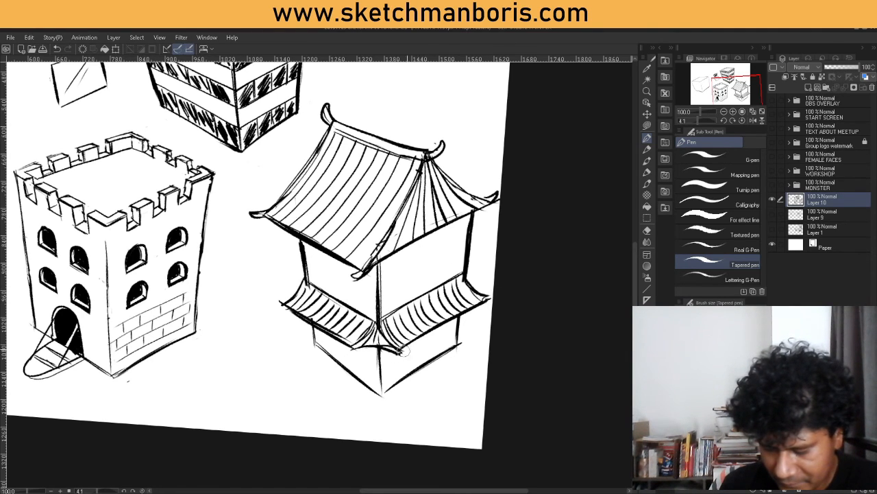
# Step: Darken the lower roof's eave edges and add door-like panel lines to the ground storey's left wall
pyautogui.moveTo(404, 351); pyautogui.dragTo(491, 301)
pyautogui.moveTo(355, 345); pyautogui.dragTo(350, 349)
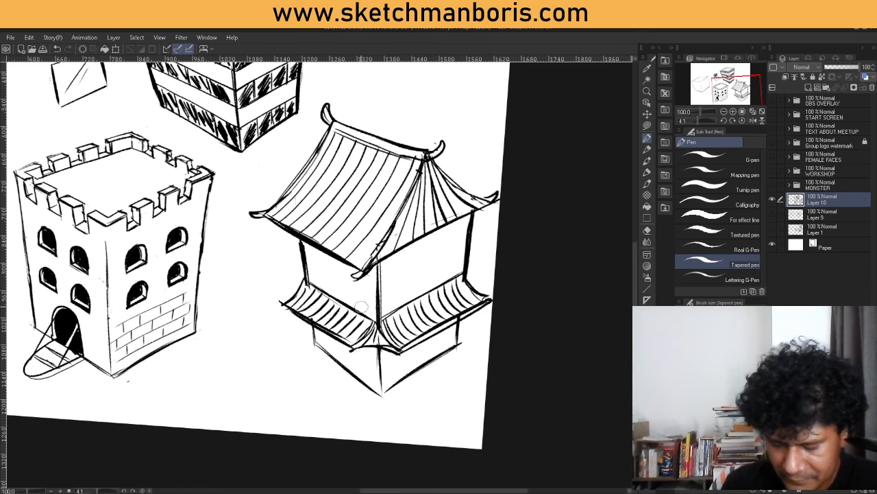
pyautogui.moveTo(280, 301)
pyautogui.mouseDown()
pyautogui.moveTo(358, 349)
pyautogui.moveTo(338, 359)
pyautogui.moveTo(358, 377)
pyautogui.mouseUp()
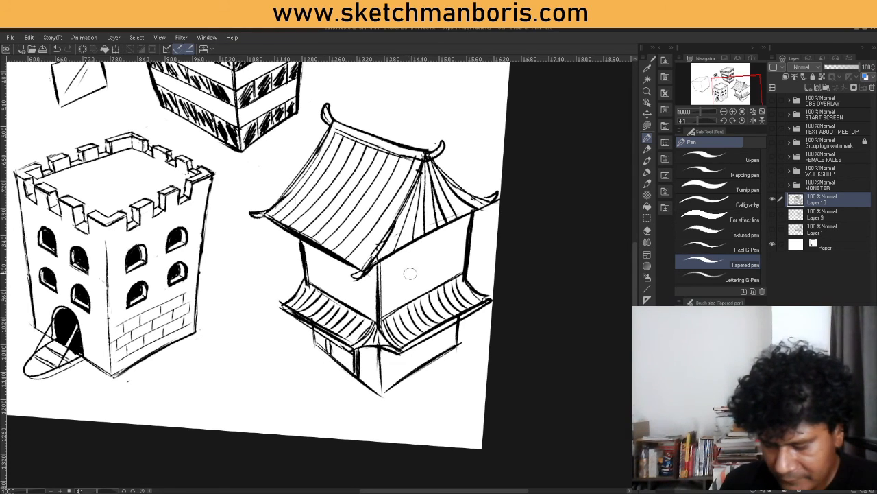
# Step: Outline a tall rectangular window in perspective on each upper-storey wall of the pagoda
pyautogui.moveTo(411, 255); pyautogui.dragTo(412, 291)
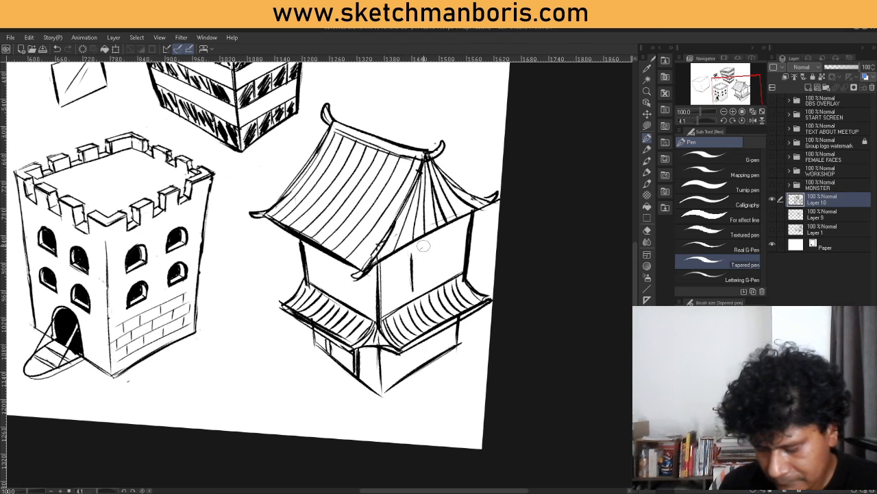
pyautogui.moveTo(413, 254)
pyautogui.mouseDown()
pyautogui.moveTo(437, 241)
pyautogui.moveTo(427, 279)
pyautogui.moveTo(435, 277)
pyautogui.moveTo(412, 291)
pyautogui.mouseUp()
pyautogui.moveTo(327, 258)
pyautogui.mouseDown()
pyautogui.moveTo(331, 285)
pyautogui.moveTo(321, 251)
pyautogui.moveTo(351, 291)
pyautogui.mouseUp()
pyautogui.moveTo(347, 266); pyautogui.dragTo(354, 298)
pyautogui.moveTo(331, 250)
pyautogui.mouseDown()
pyautogui.moveTo(335, 281)
pyautogui.moveTo(353, 295)
pyautogui.mouseUp()
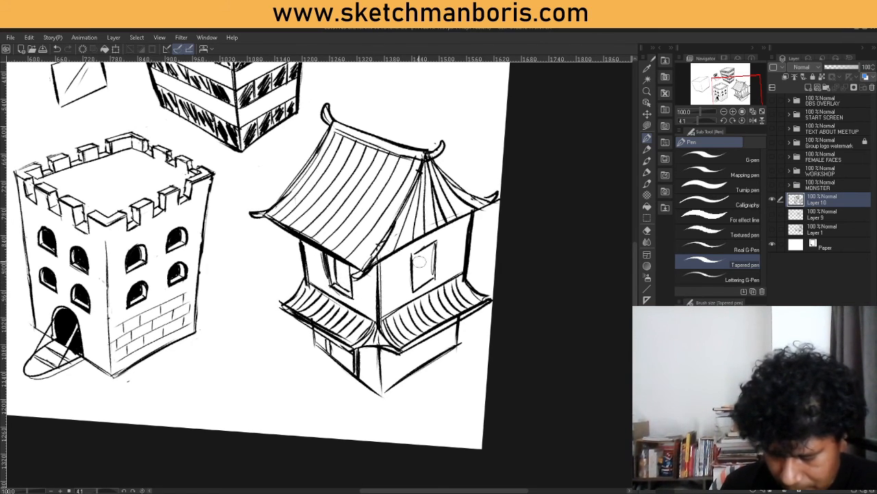
# Step: Blacken the openings of both upper windows and draw a small dark window on the ground storey's right wall
pyautogui.moveTo(431, 251)
pyautogui.mouseDown()
pyautogui.moveTo(429, 273)
pyautogui.moveTo(417, 281)
pyautogui.moveTo(433, 274)
pyautogui.moveTo(408, 265)
pyautogui.moveTo(412, 281)
pyautogui.moveTo(418, 274)
pyautogui.moveTo(412, 280)
pyautogui.mouseUp()
pyautogui.moveTo(337, 255)
pyautogui.mouseDown()
pyautogui.moveTo(333, 283)
pyautogui.moveTo(328, 277)
pyautogui.moveTo(336, 292)
pyautogui.mouseUp()
pyautogui.moveTo(368, 280); pyautogui.dragTo(357, 291)
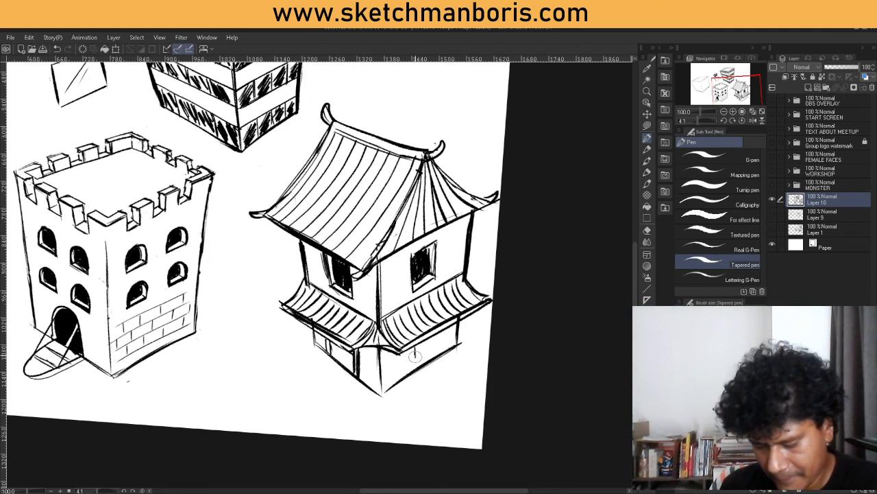
pyautogui.moveTo(431, 349); pyautogui.dragTo(409, 355)
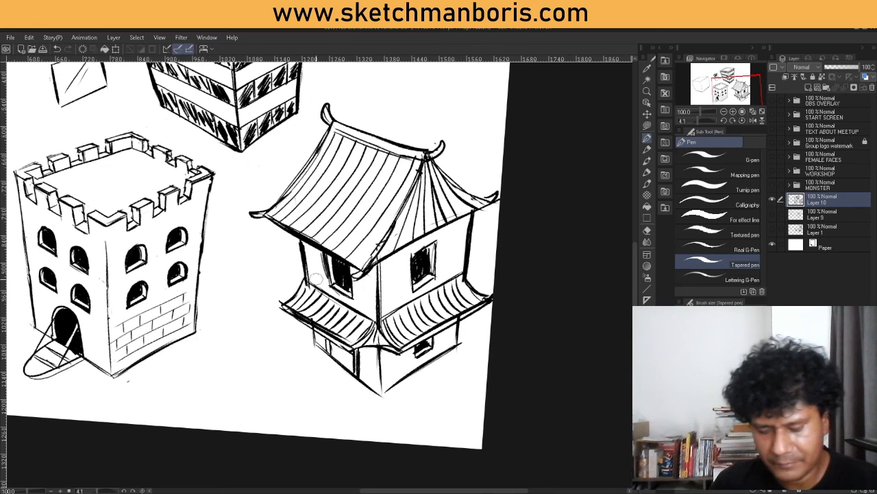
# Step: Examine the castle tower, windowed block and pagoda together and reset the canvas rotation to 0
pyautogui.scroll(-1, 305, 316)
pyautogui.scroll(-2, 309, 322)
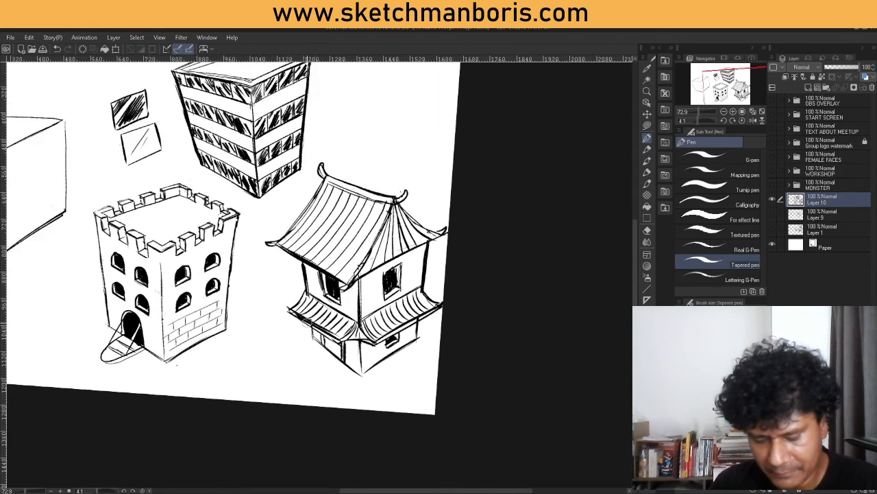
pyautogui.moveTo(635, 260); pyautogui.dragTo(635, 246)
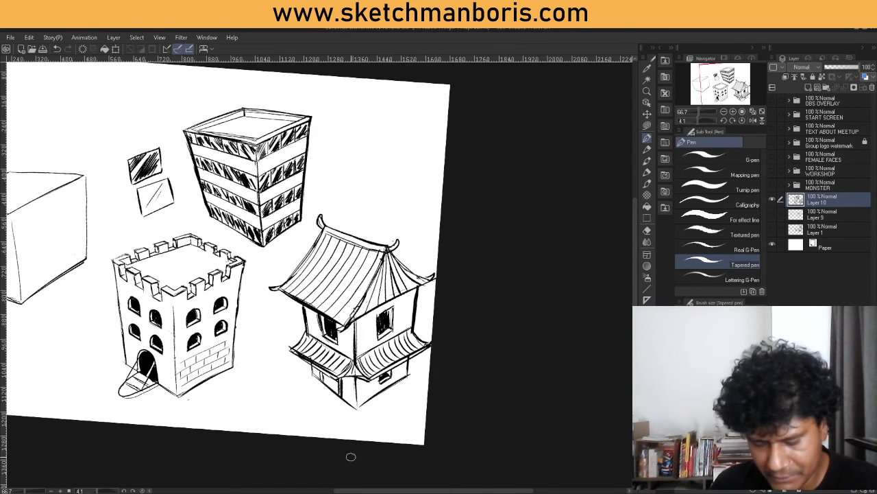
pyautogui.moveTo(370, 490); pyautogui.dragTo(353, 490)
pyautogui.scroll(2, 207, 343)
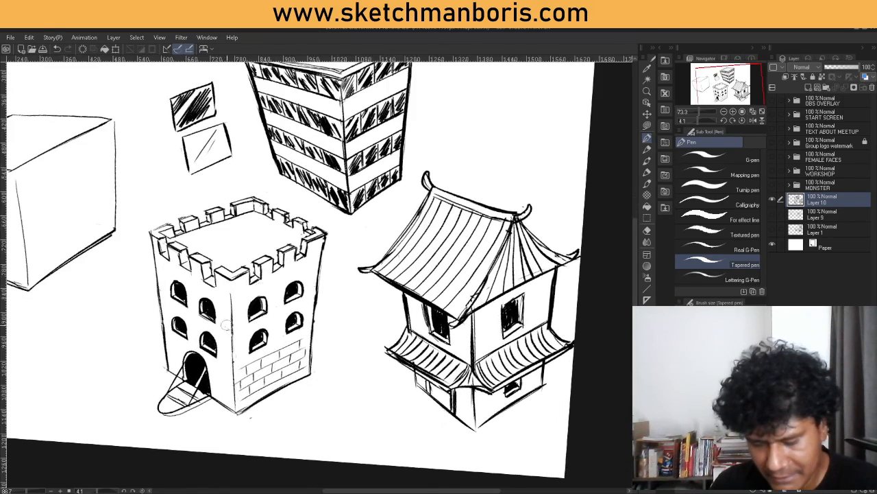
pyautogui.scroll(-1, 316, 271)
pyautogui.scroll(2, 478, 307)
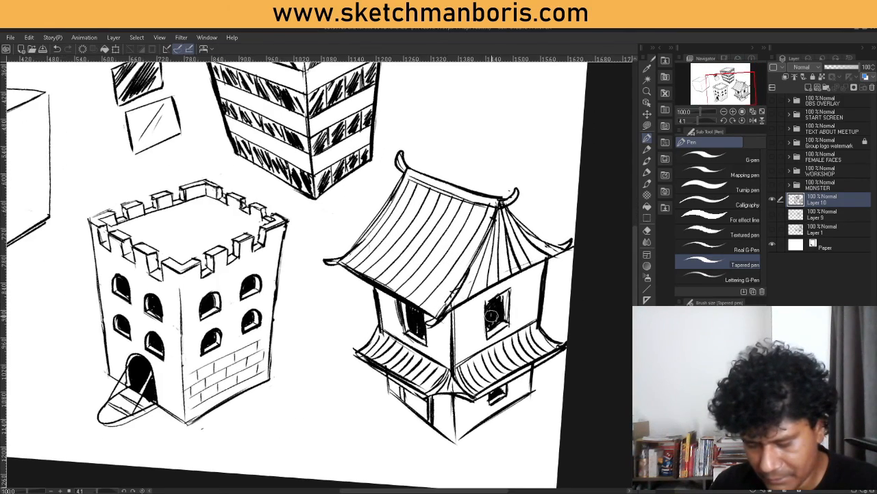
pyautogui.scroll(-3, 491, 316)
pyautogui.scroll(2, 492, 317)
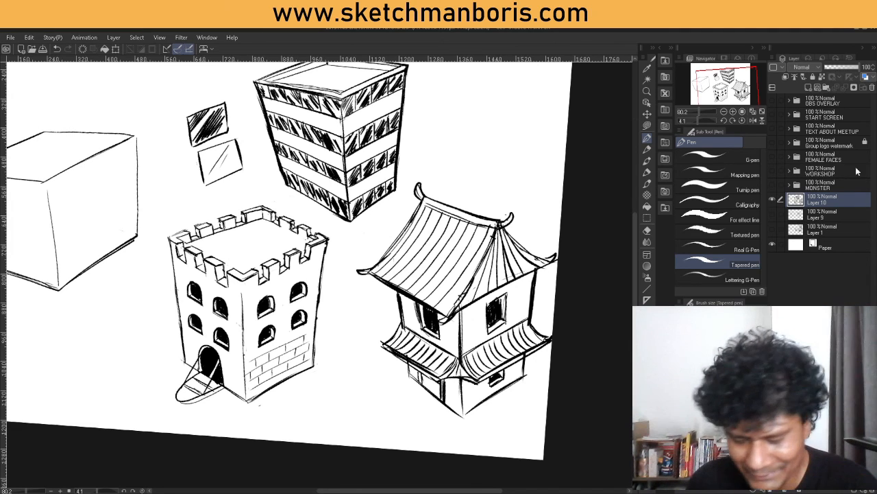
pyautogui.moveTo(635, 259); pyautogui.dragTo(628, 240)
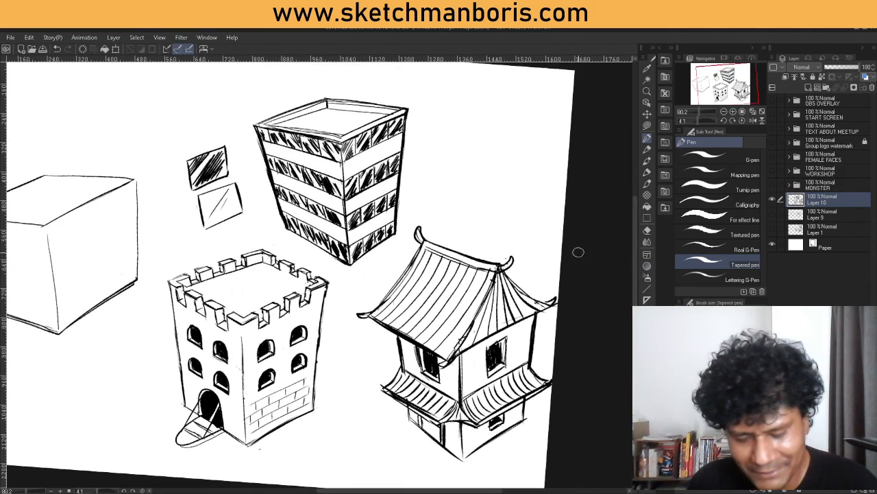
pyautogui.scroll(-2, 576, 253)
pyautogui.scroll(3, 573, 232)
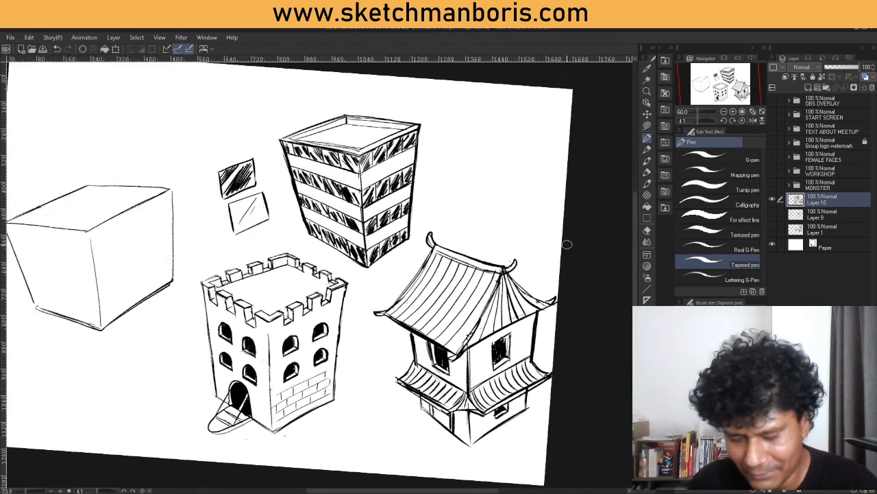
pyautogui.click(744, 122)
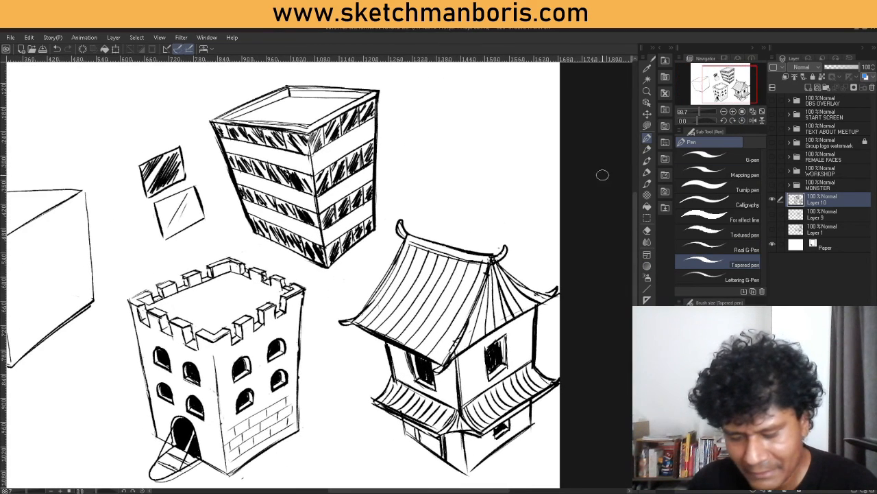